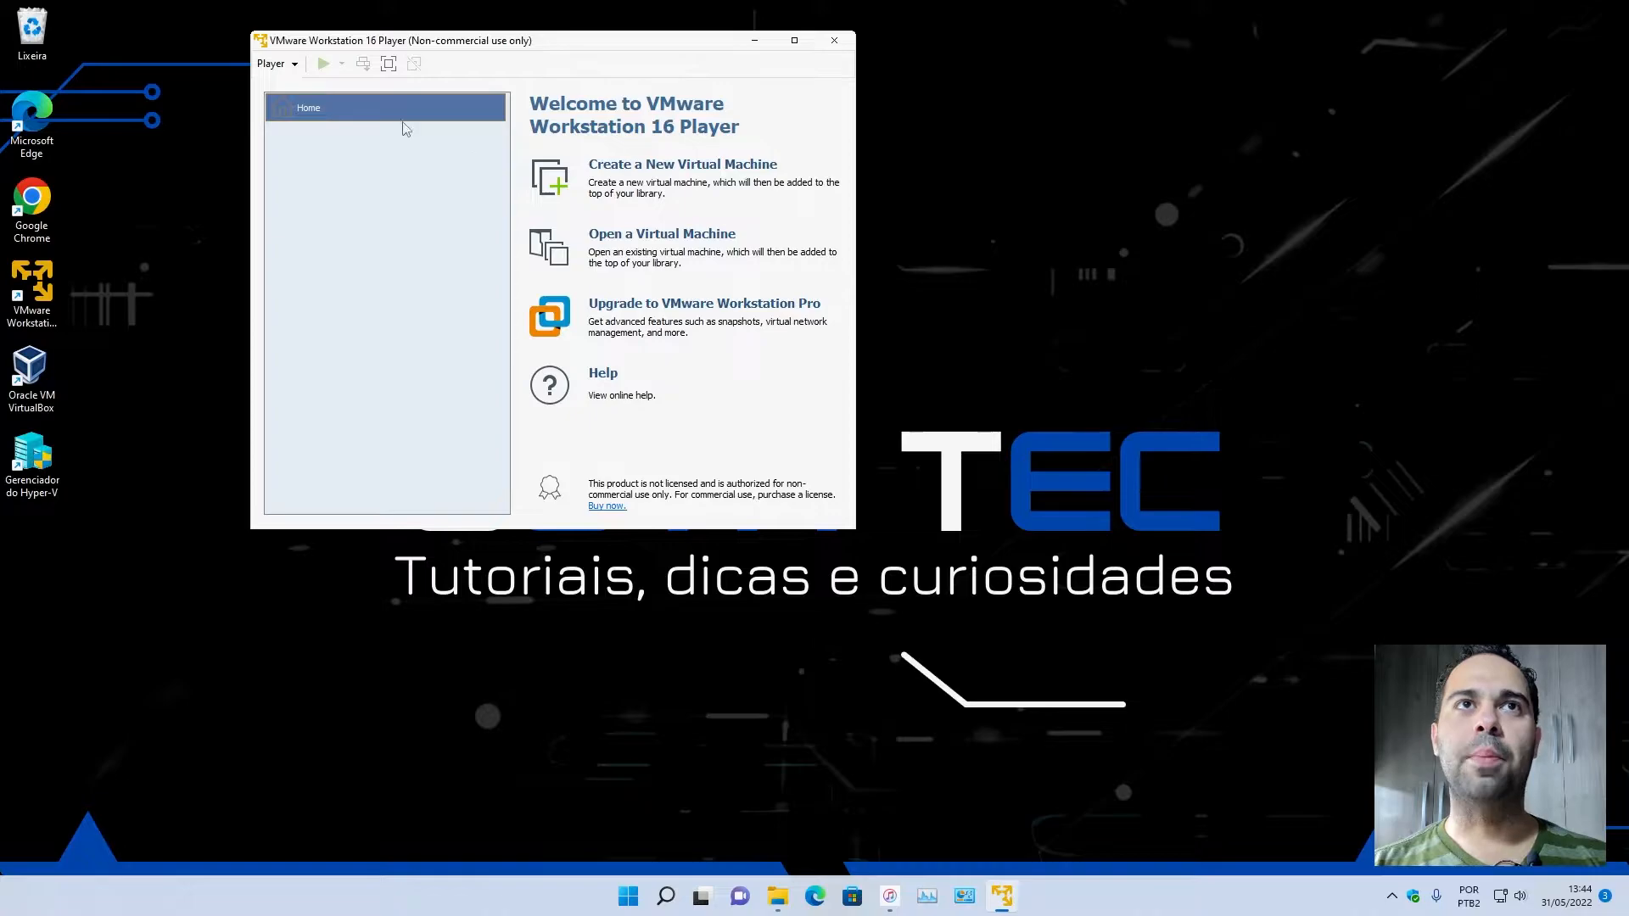
Start creating a new virtual machine and place the wizard beside the Player window.
left_click_drag(316, 43, 294, 65)
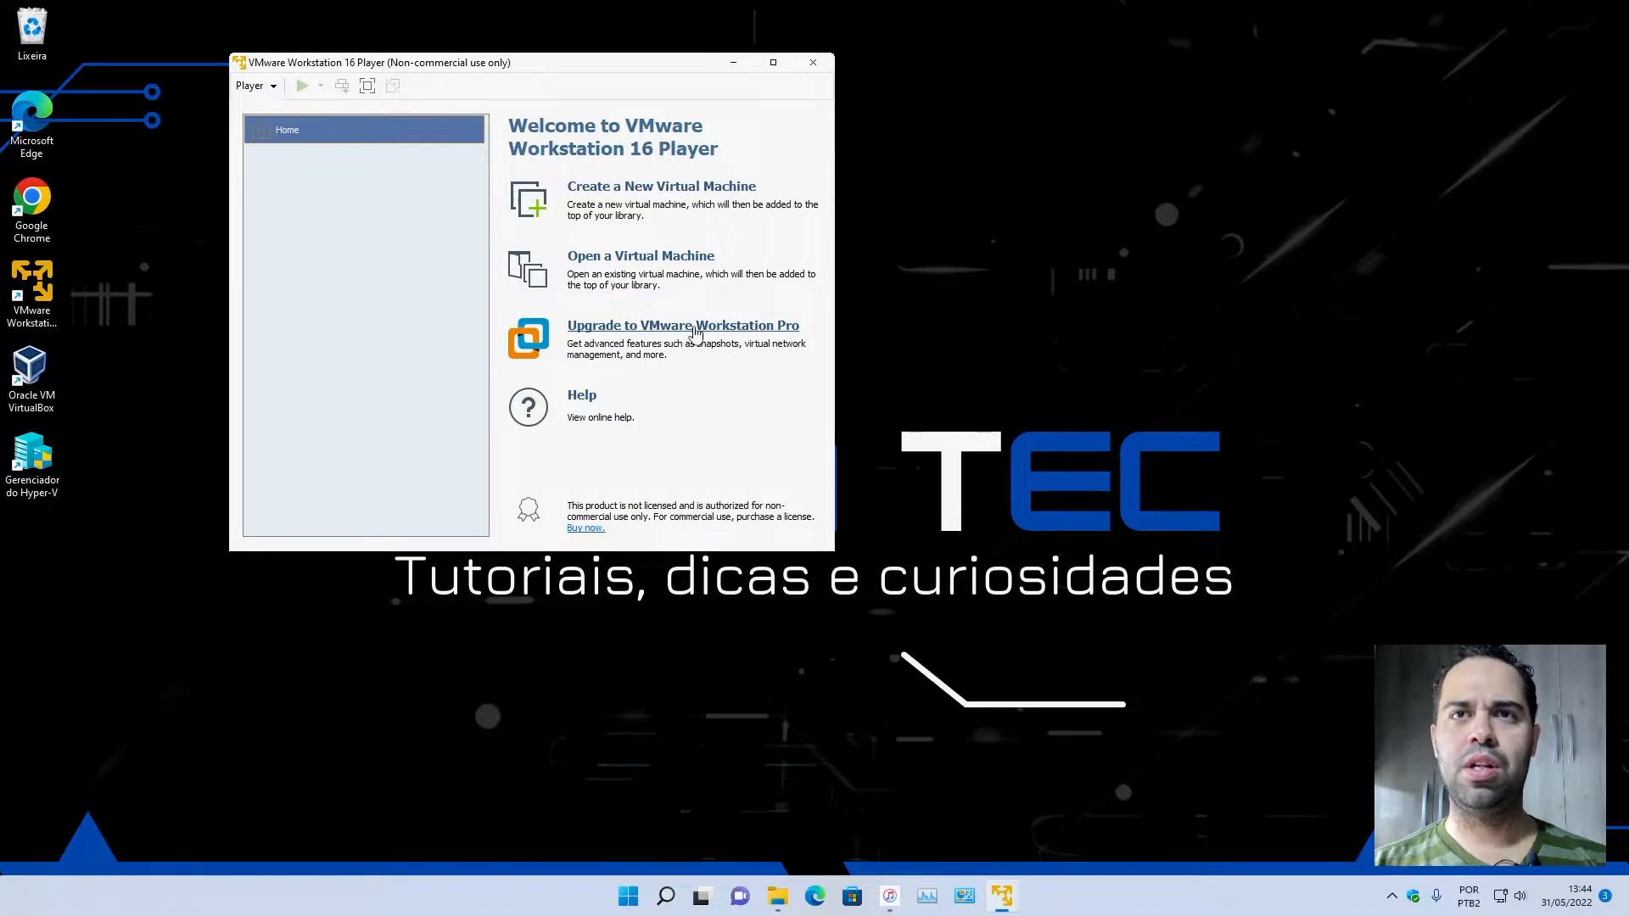
left_click(50, 529)
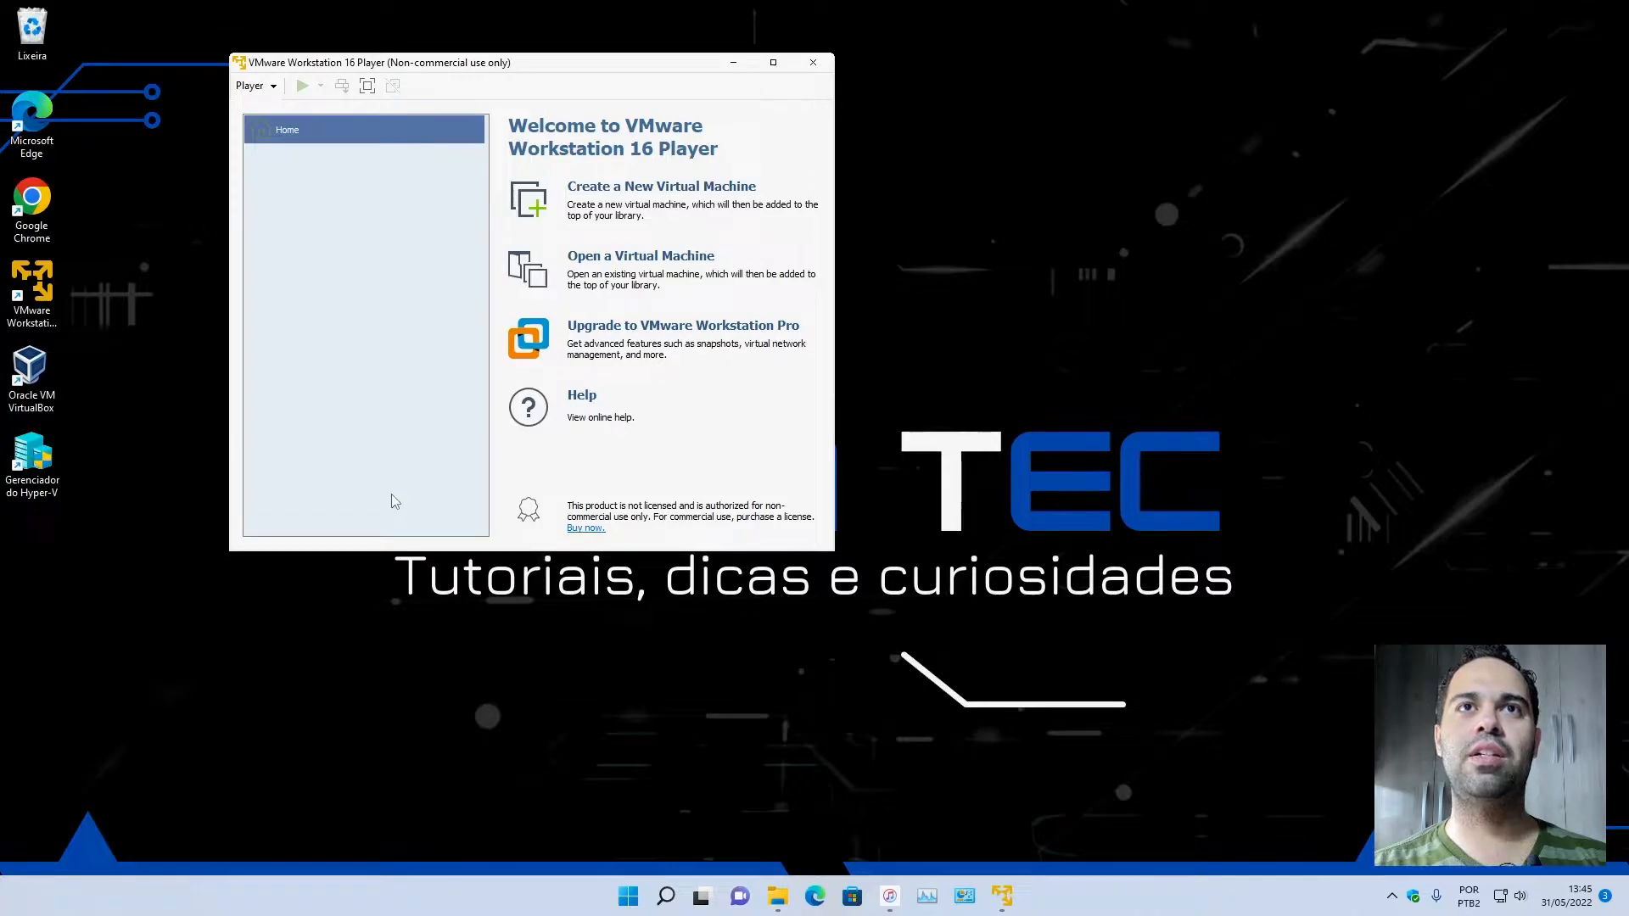
left_click(664, 194)
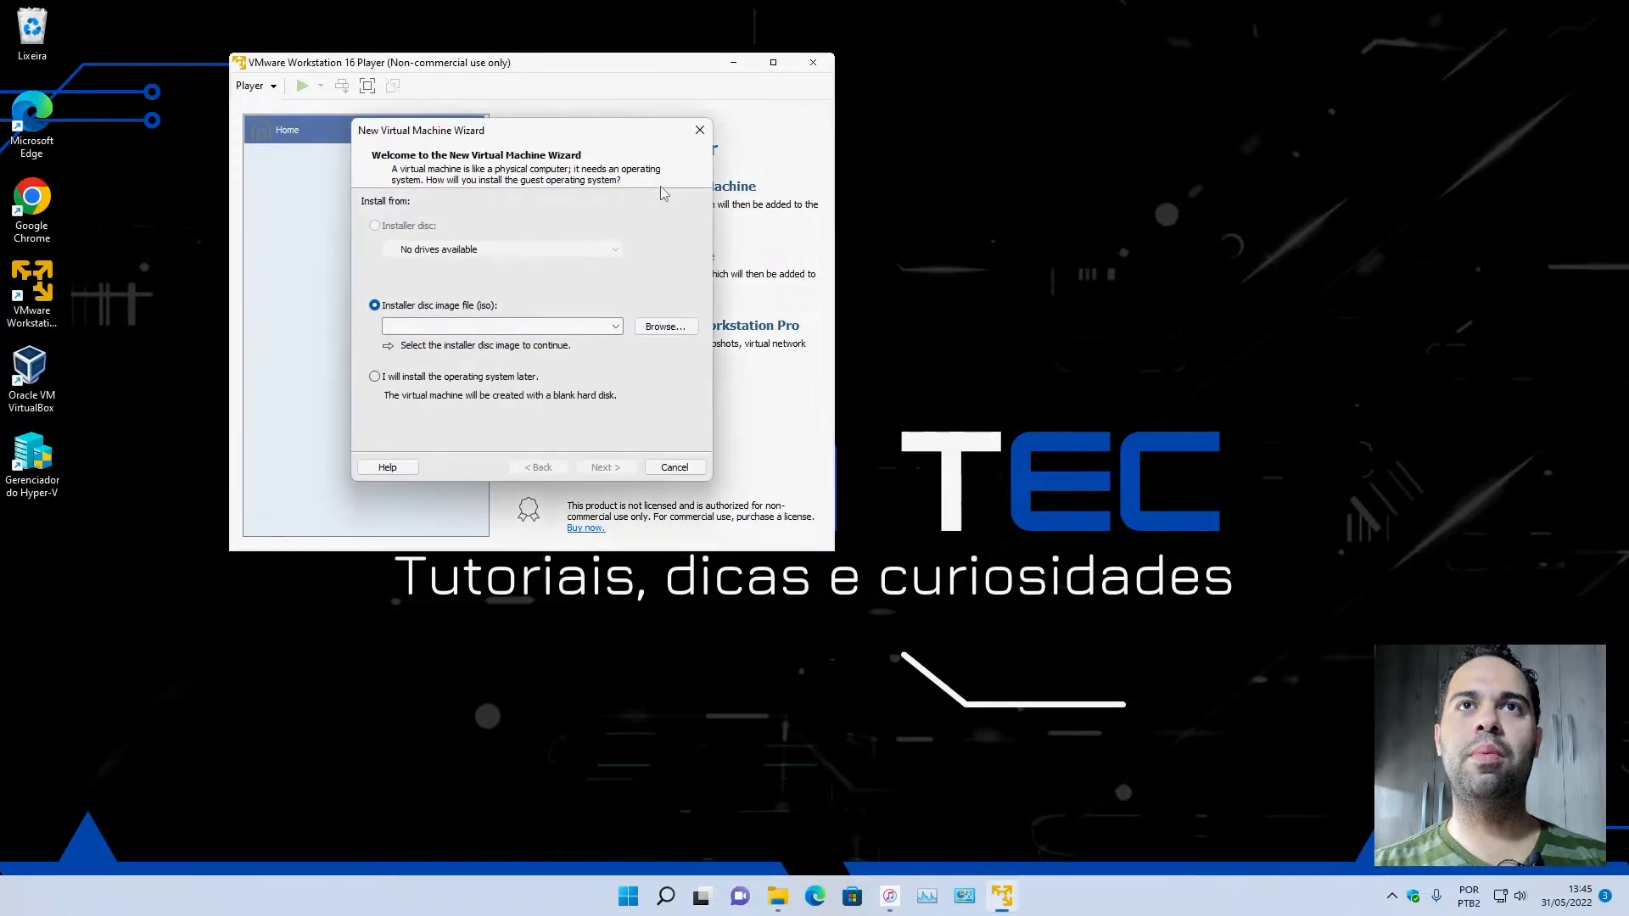
left_click_drag(477, 136, 966, 207)
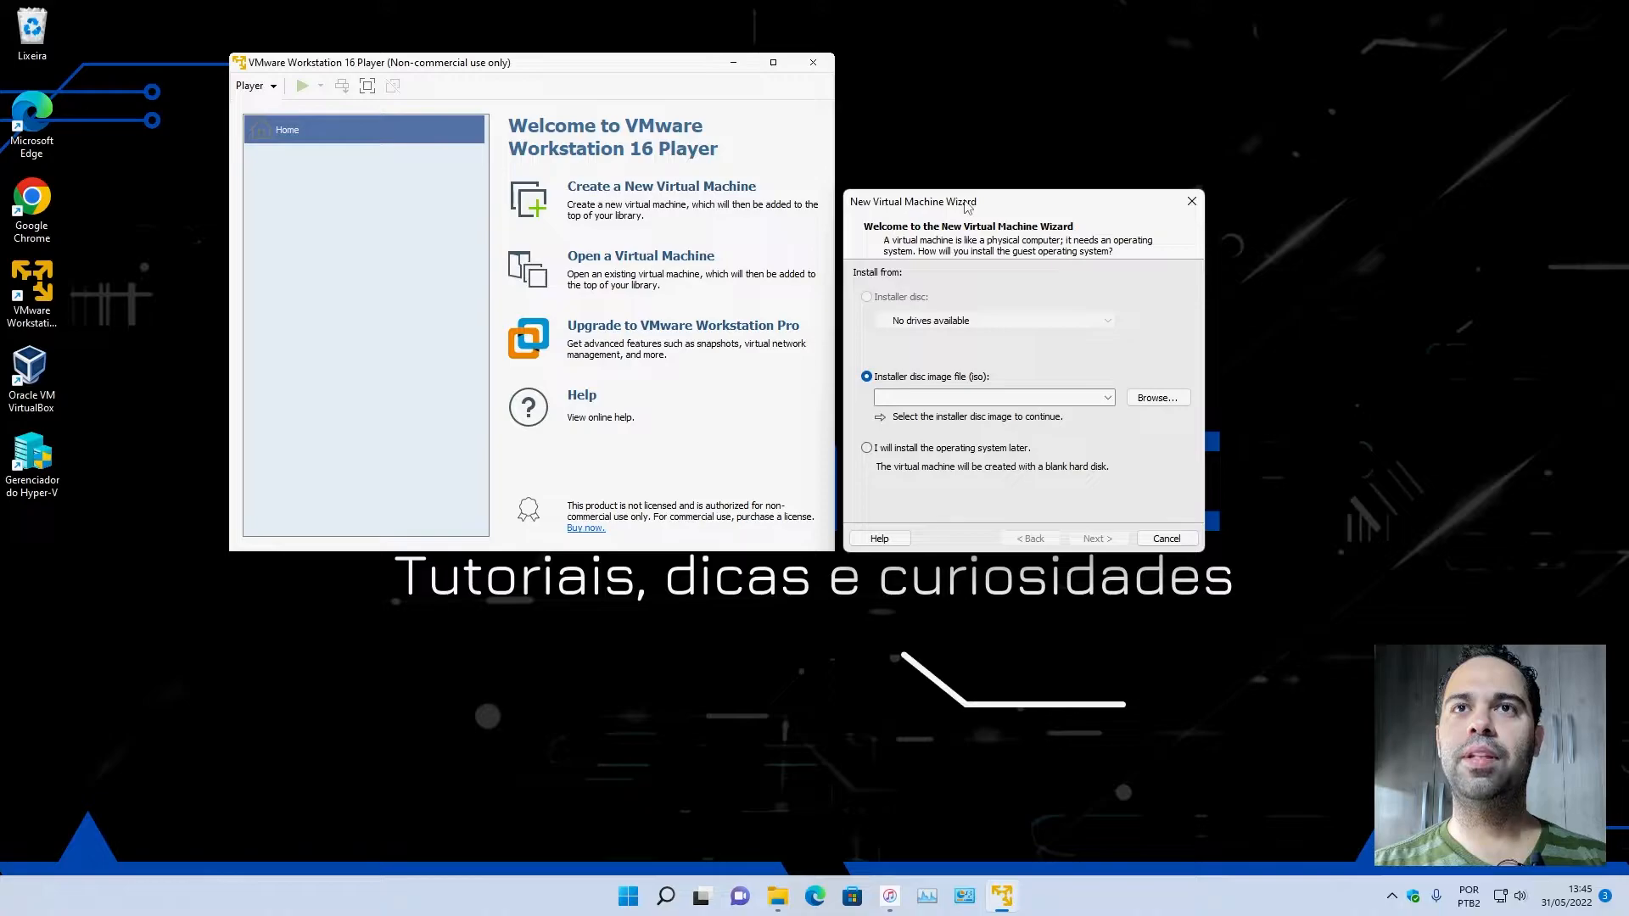
Use the Win10_21H2_BrazilianPortuguese_x64 image from Banco de dados, Sistemas Operacionais, Windows, Windows Client as the installer disc and continue.
left_click(1158, 397)
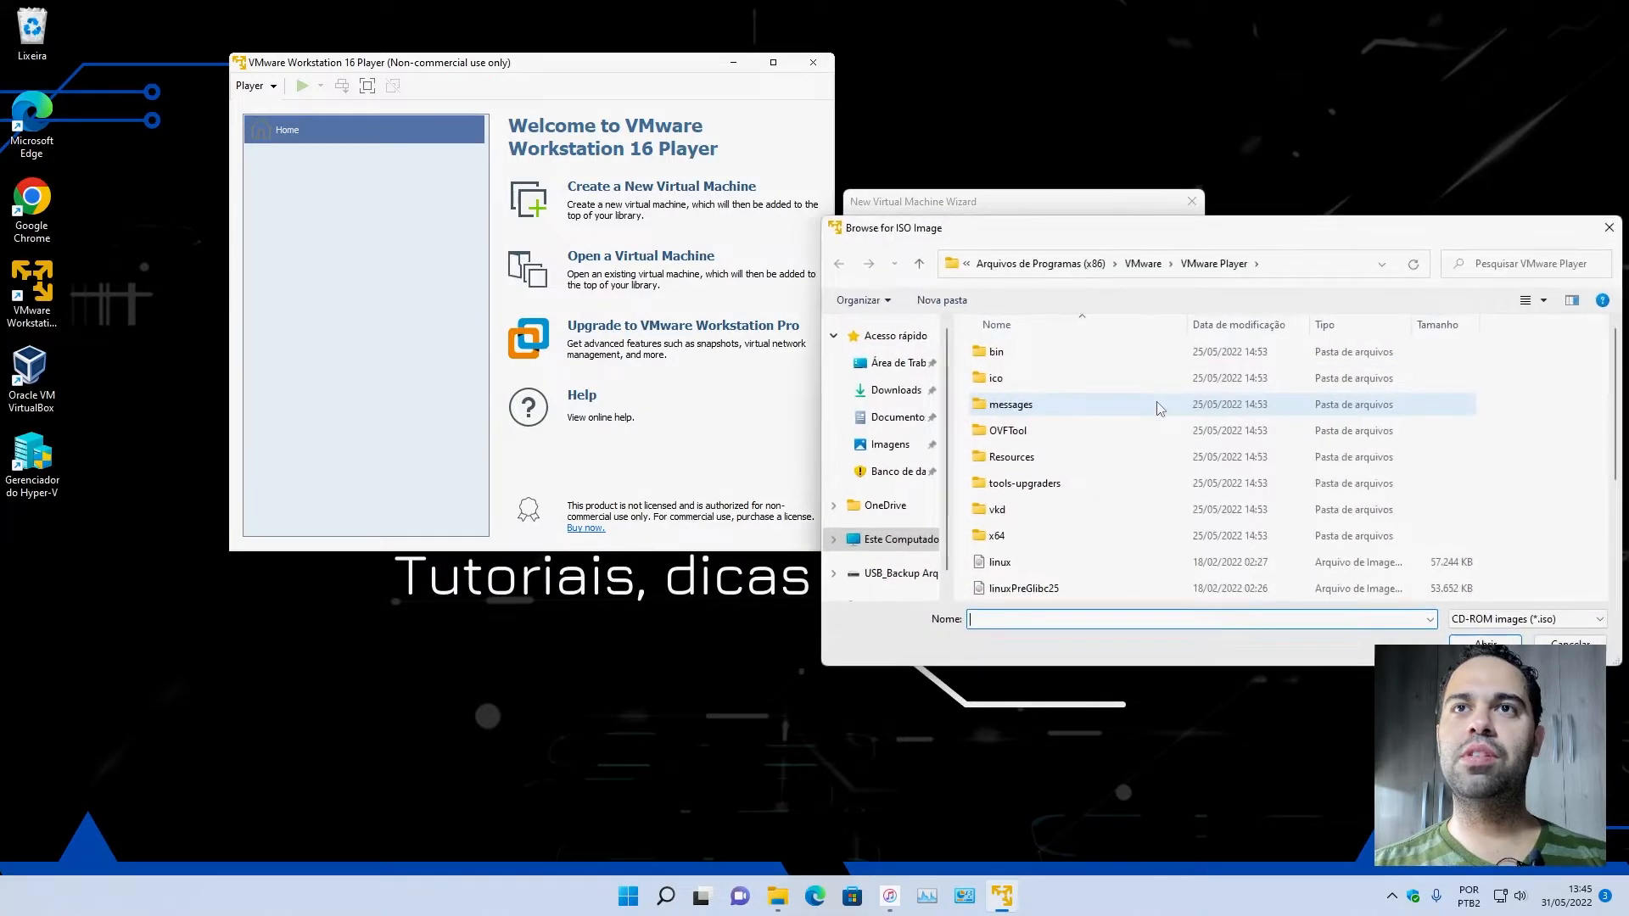
left_click(907, 478)
scroll(1108, 521, "down", 1)
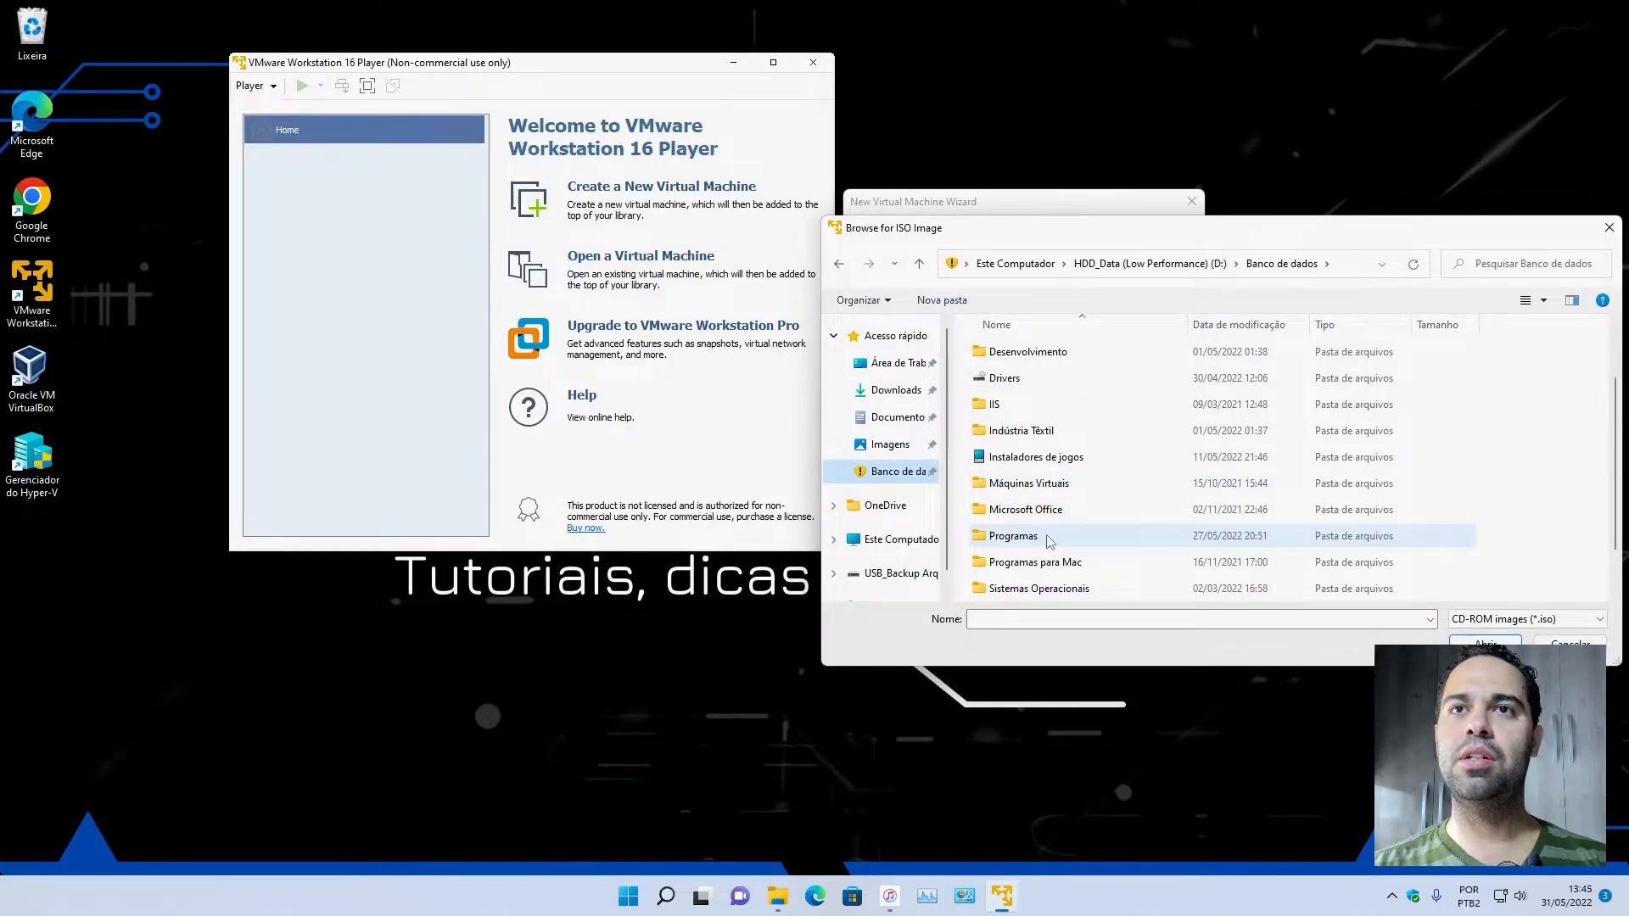
double_click(1043, 588)
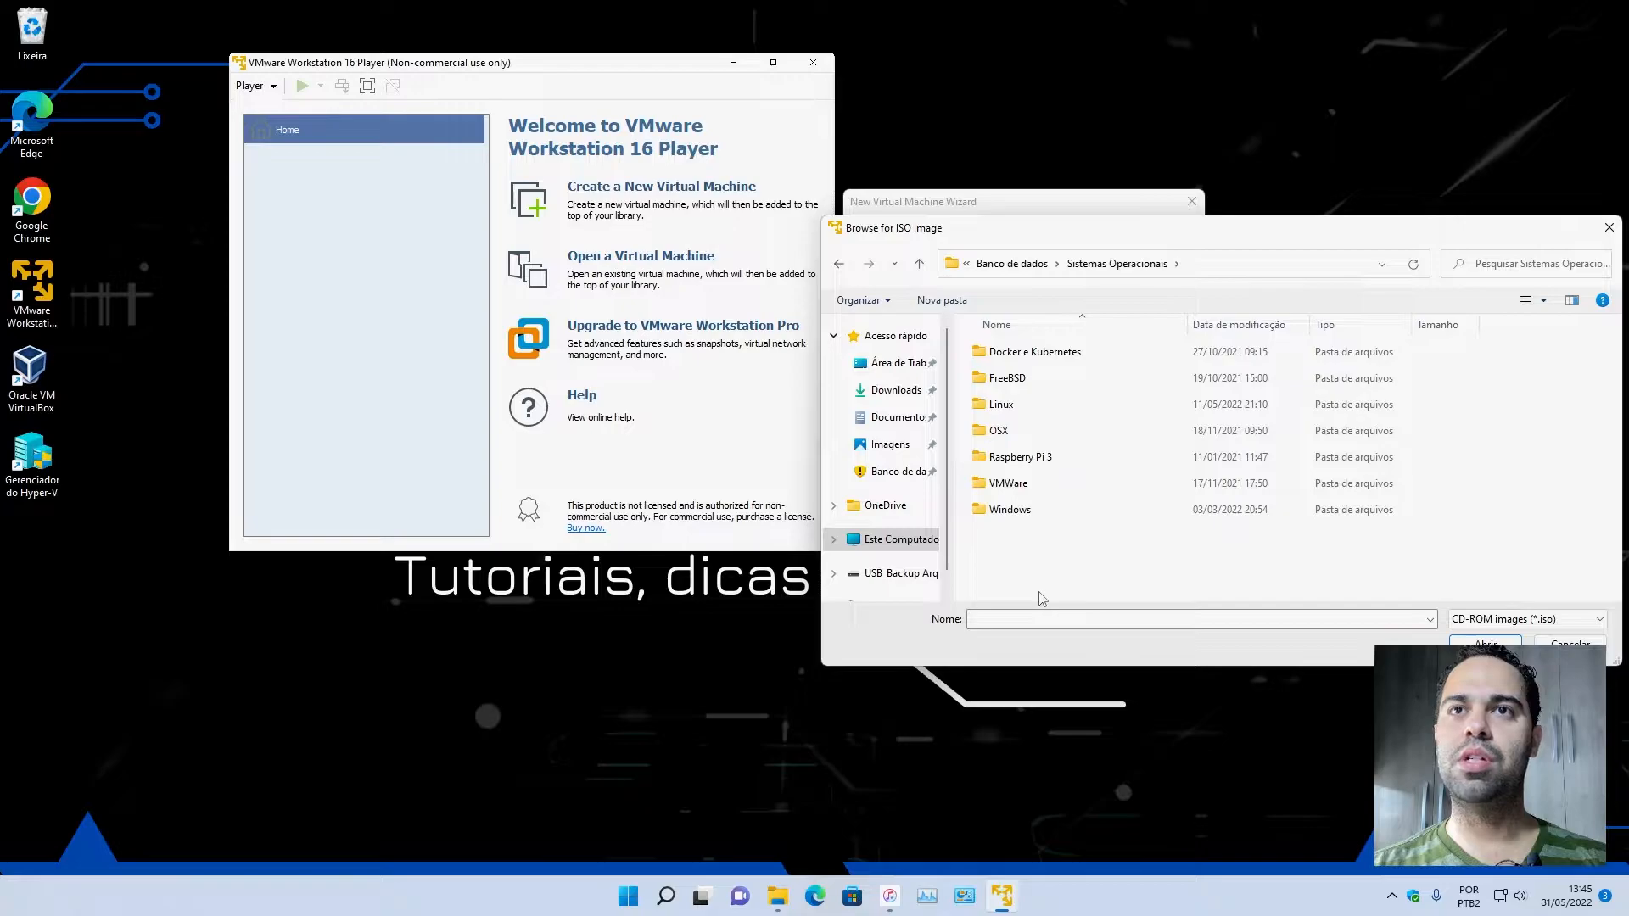
double_click(1023, 512)
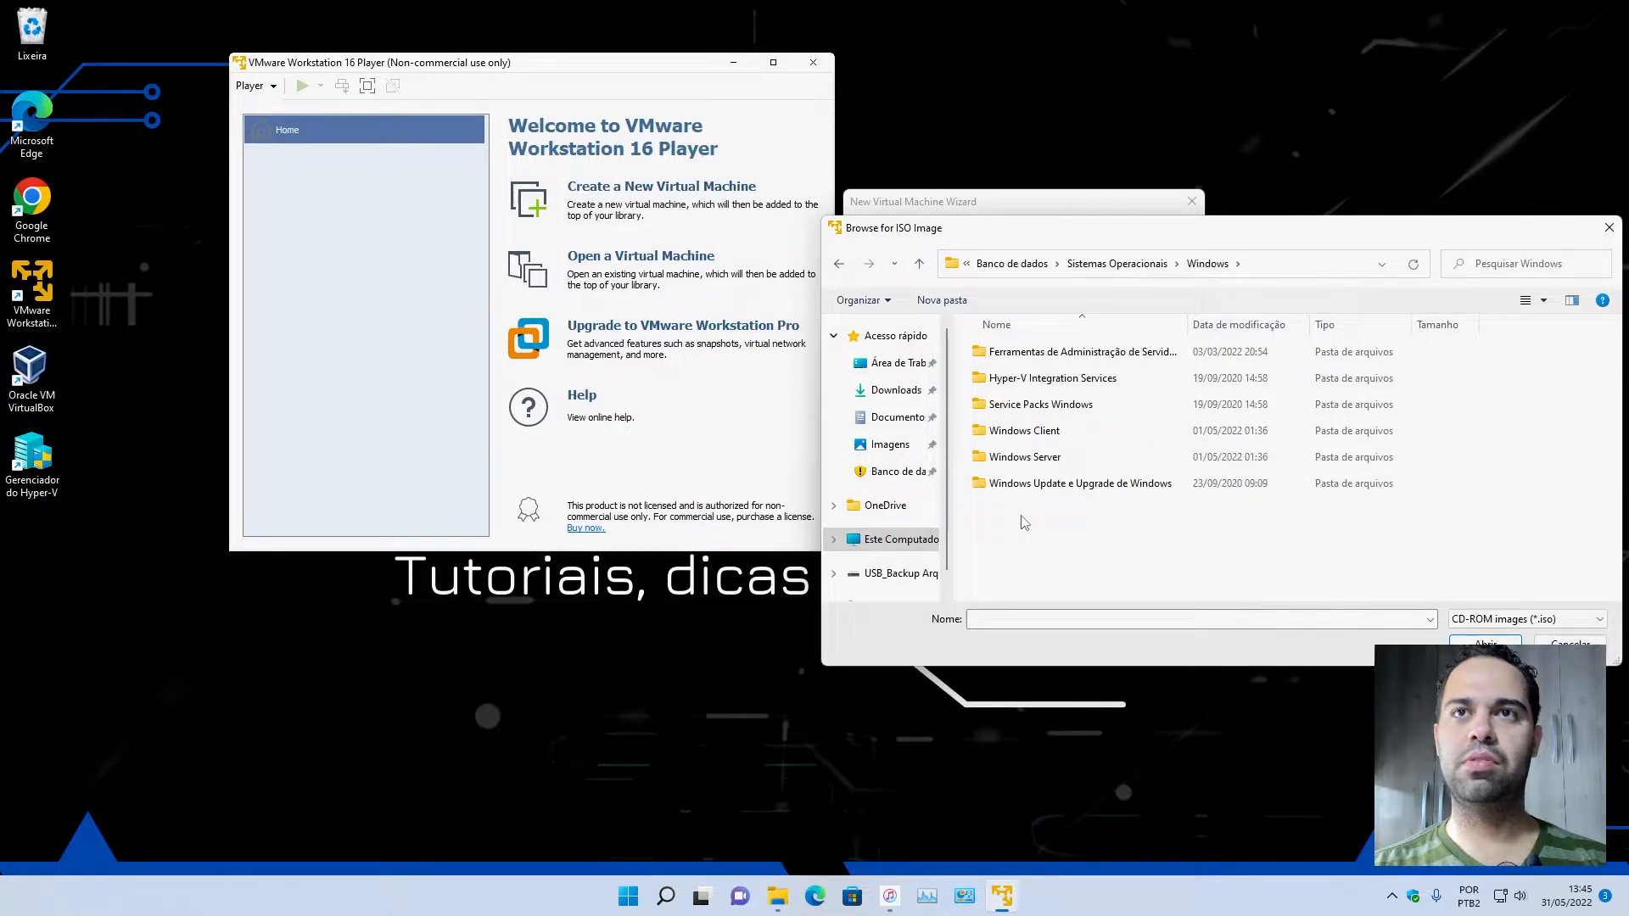
double_click(1031, 431)
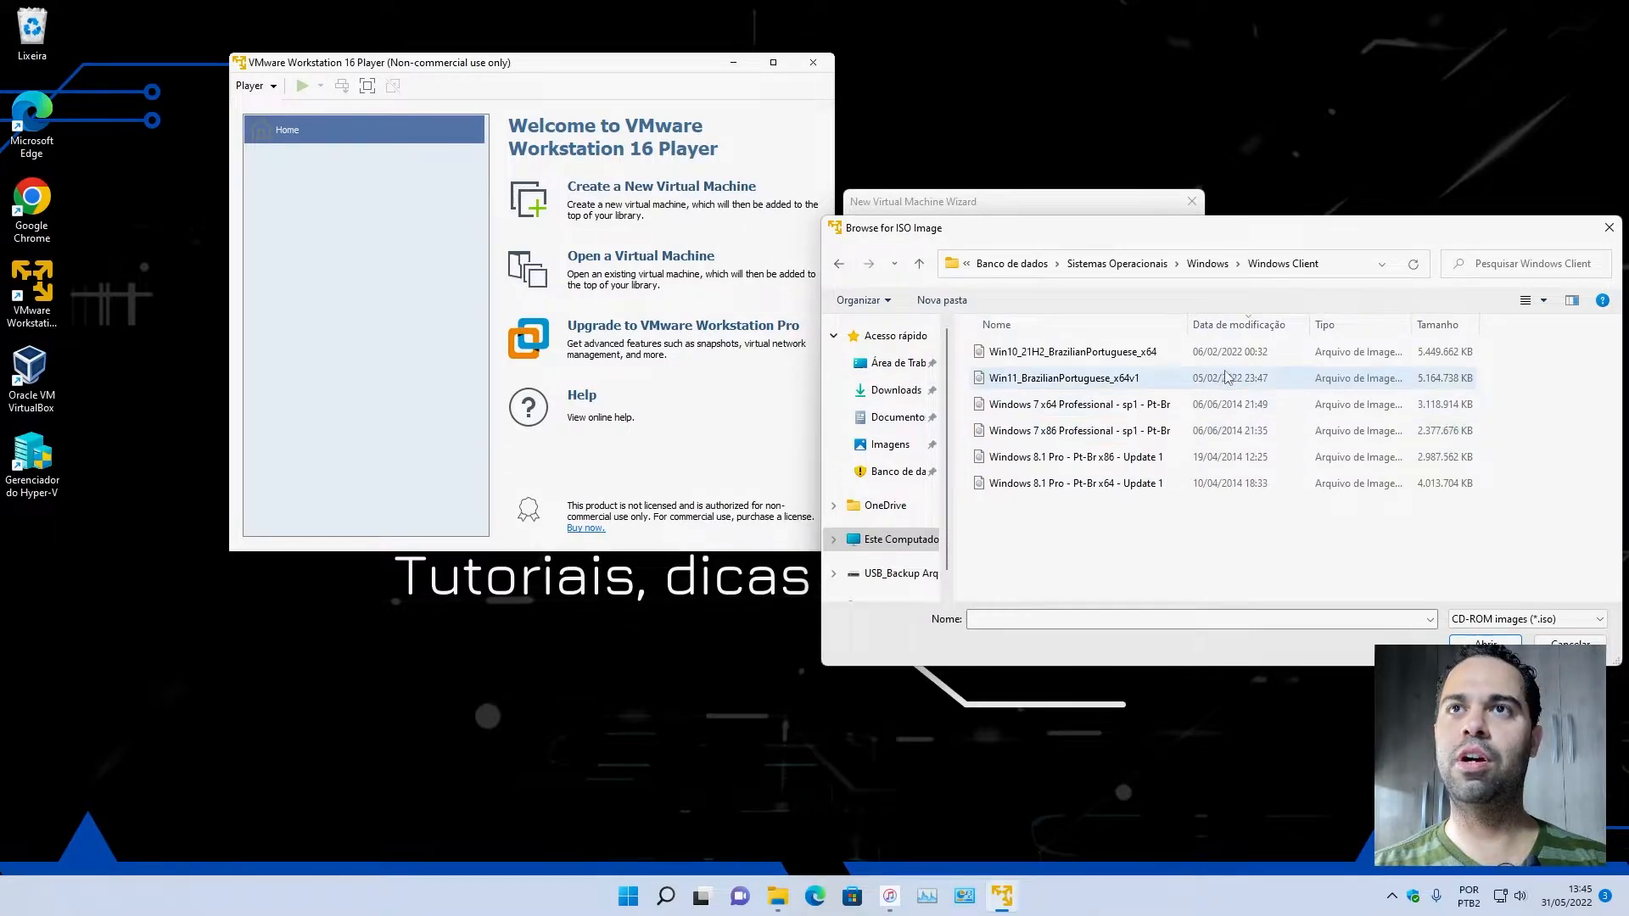
double_click(1116, 352)
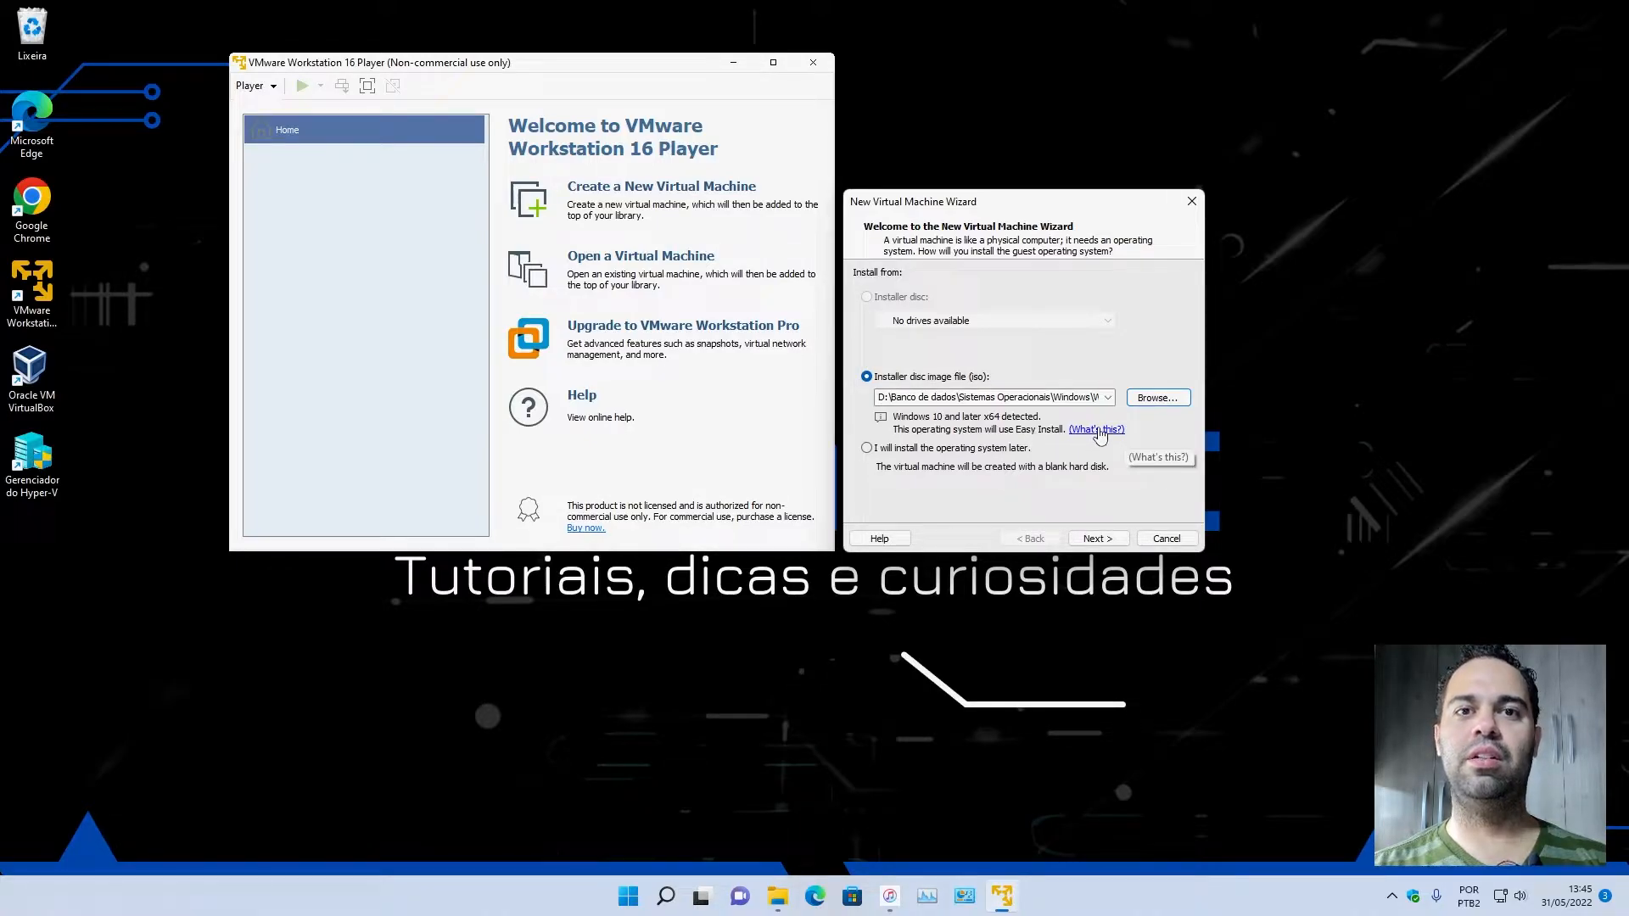
left_click(1090, 539)
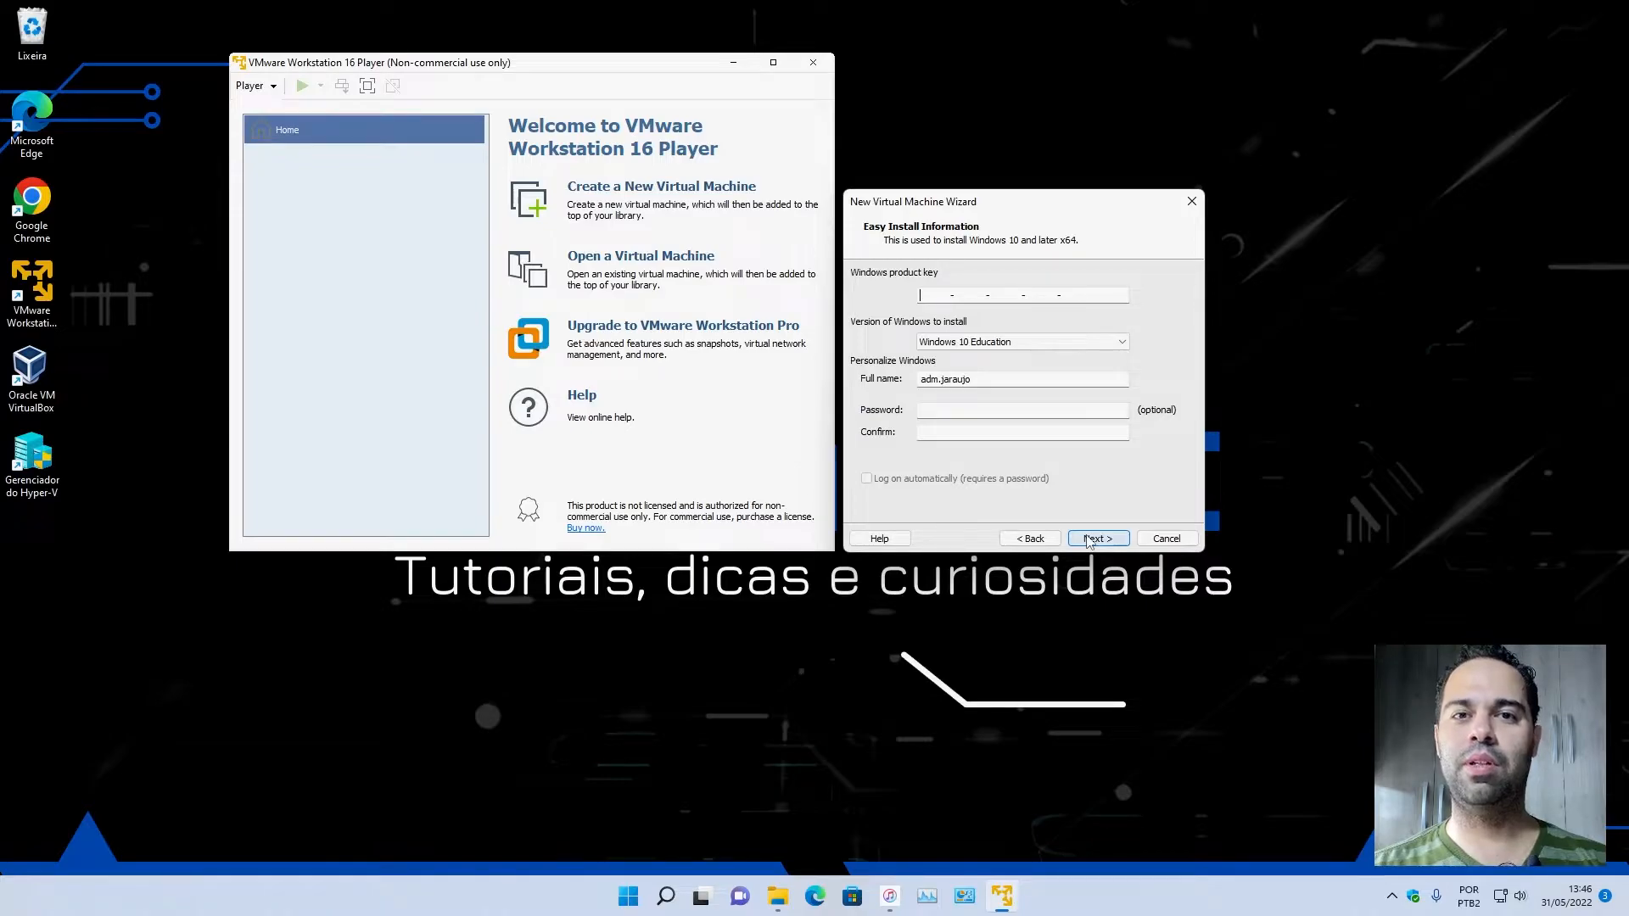
Choose Windows 10 Pro as the version to install and continue without a product key.
left_click(1059, 348)
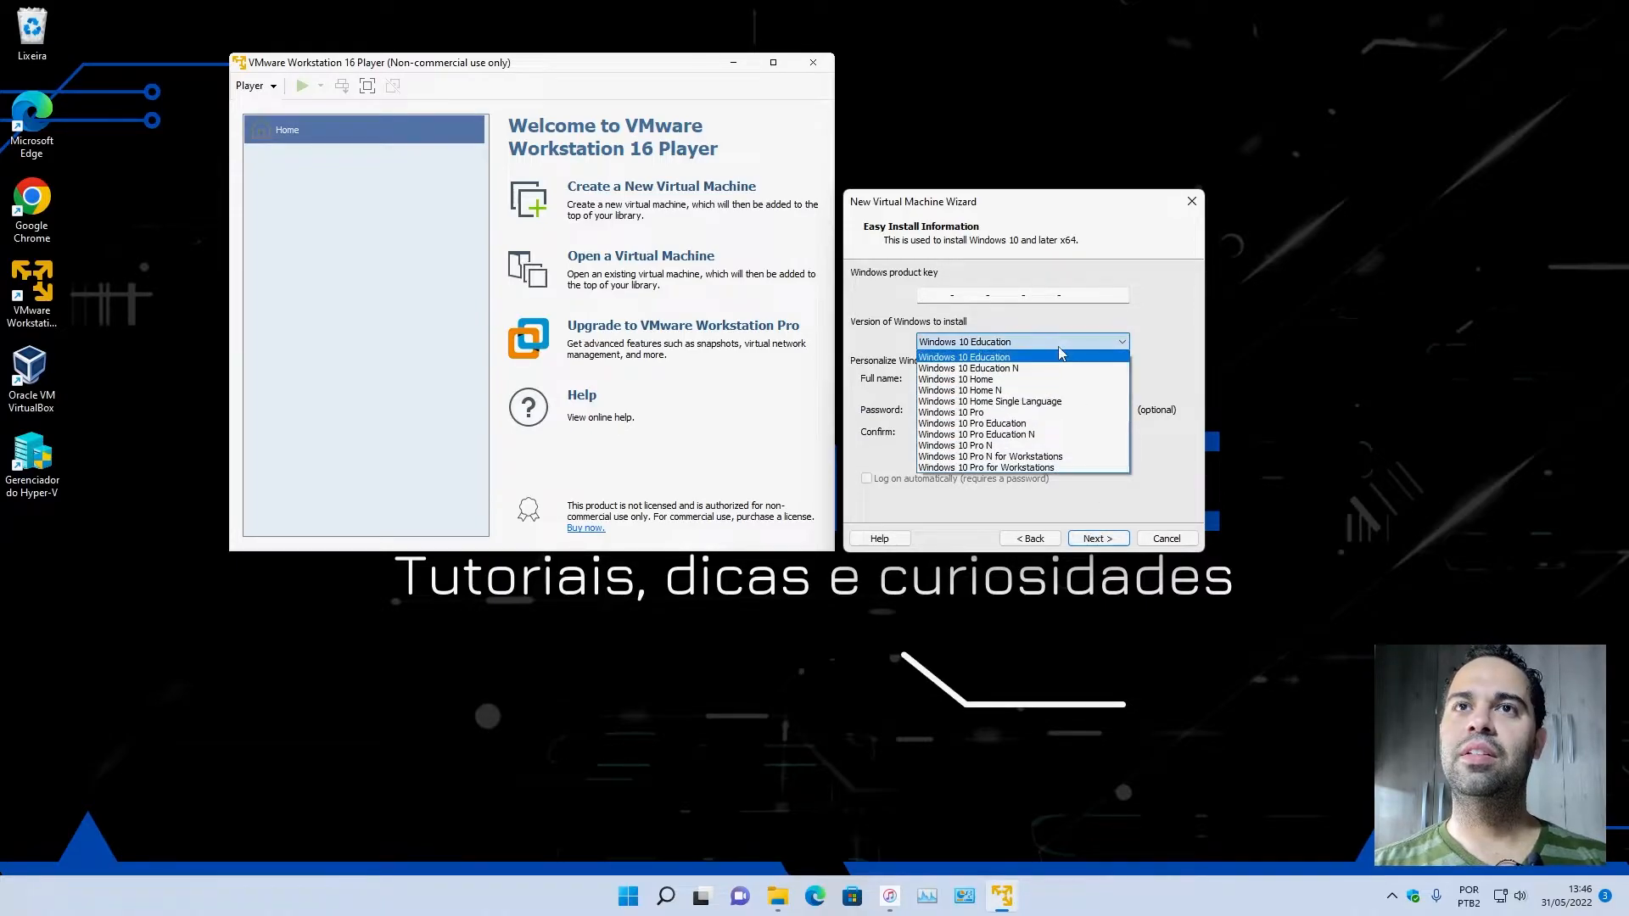
left_click(944, 295)
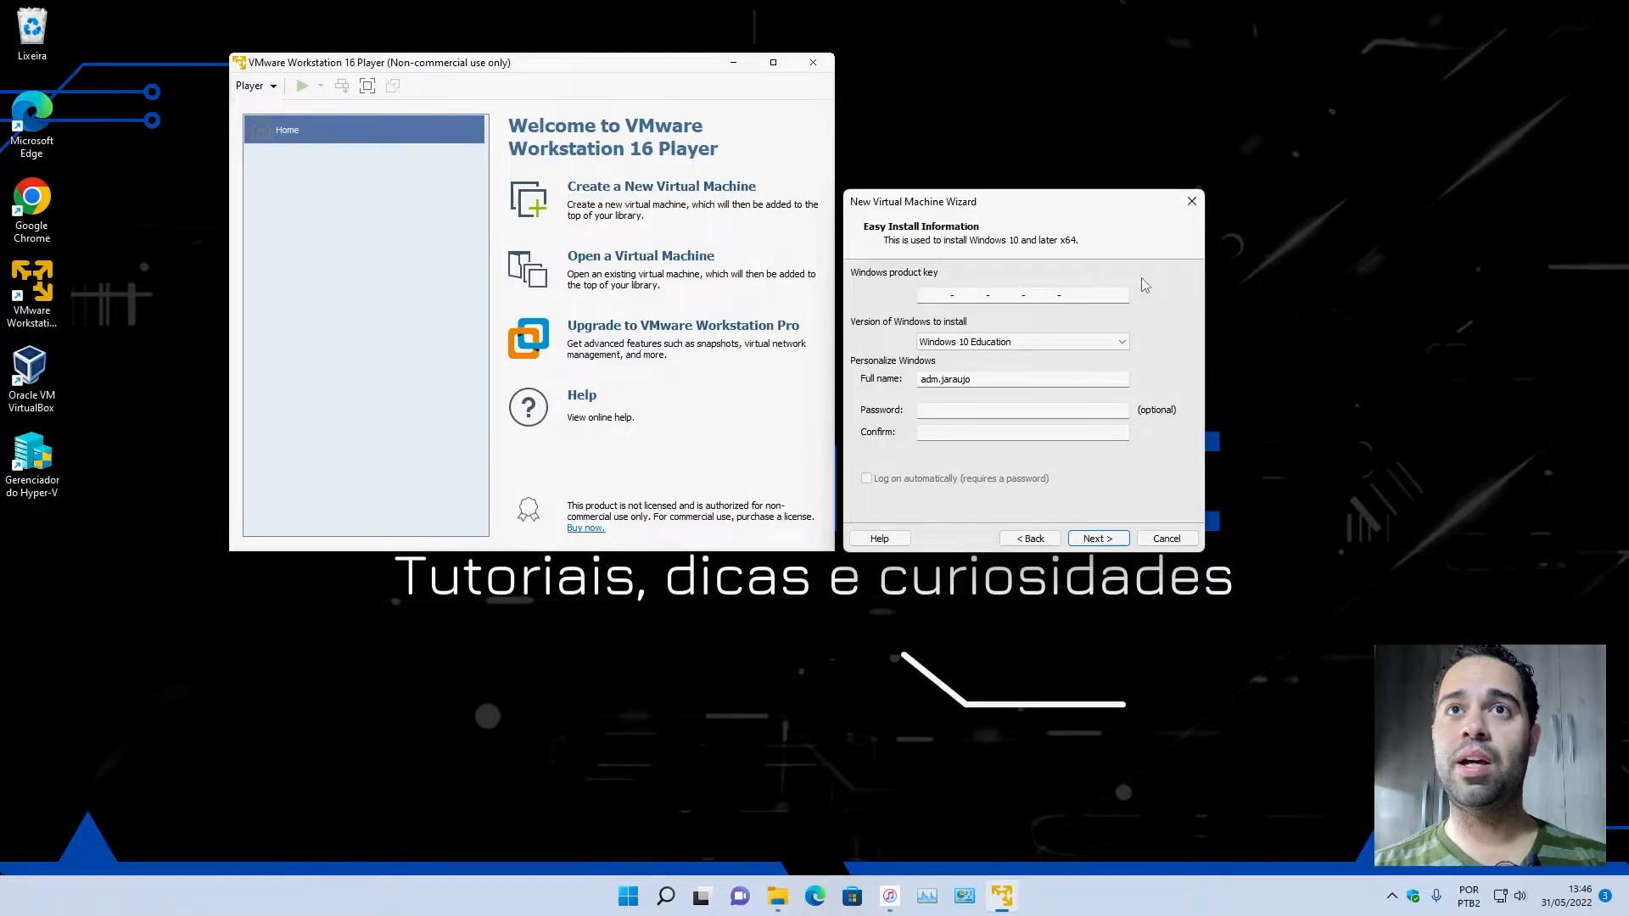
left_click(990, 343)
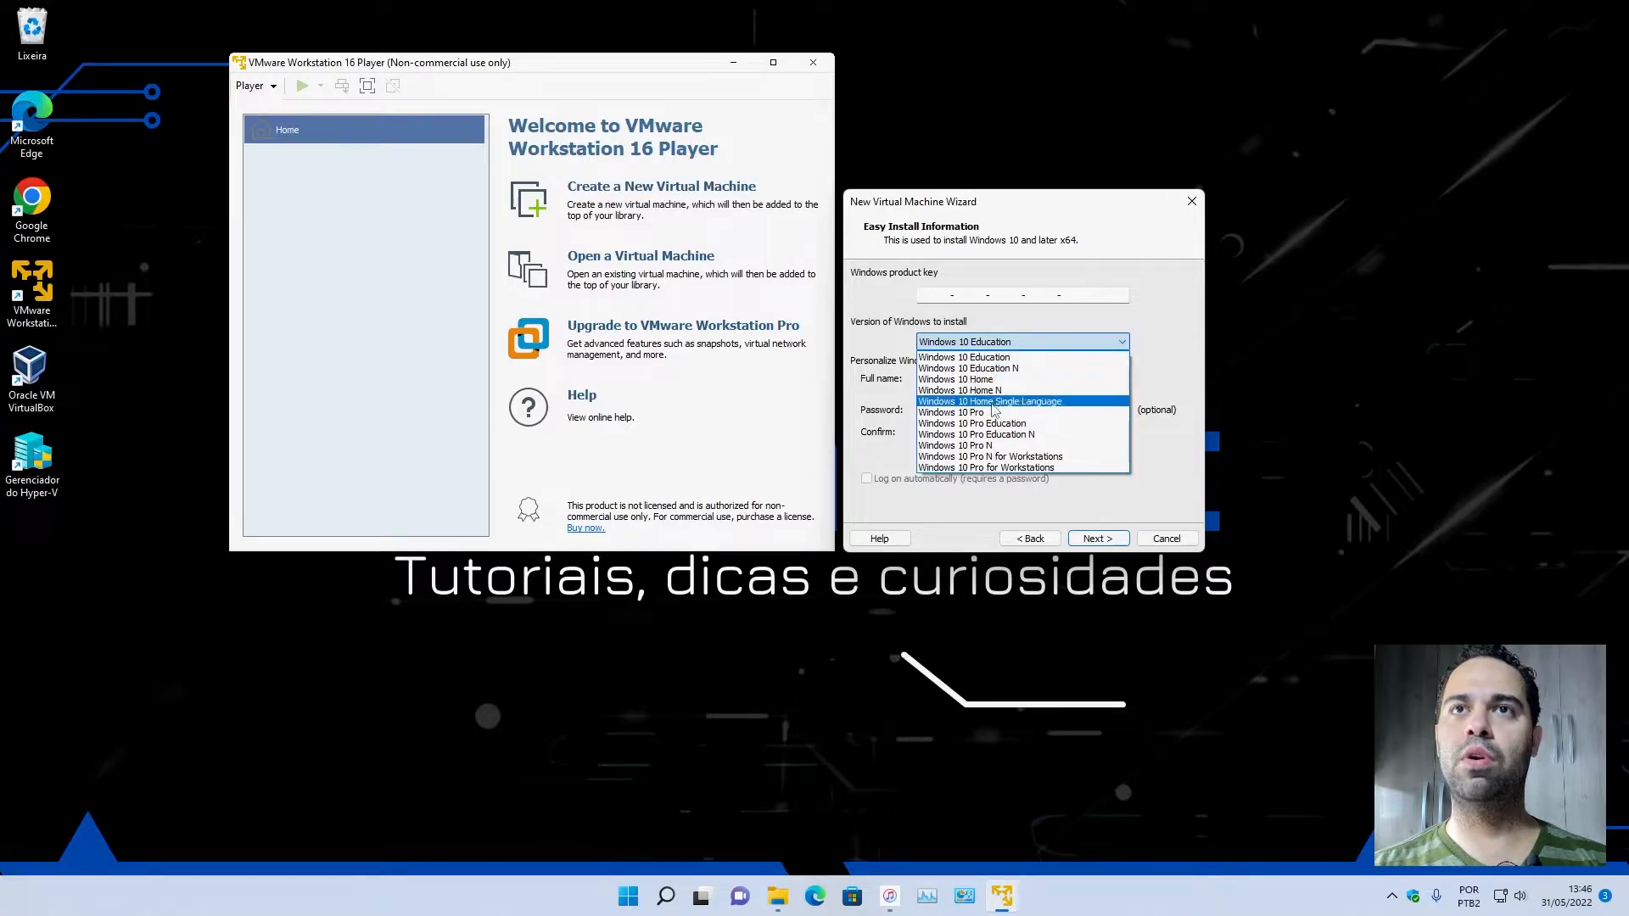
left_click(989, 414)
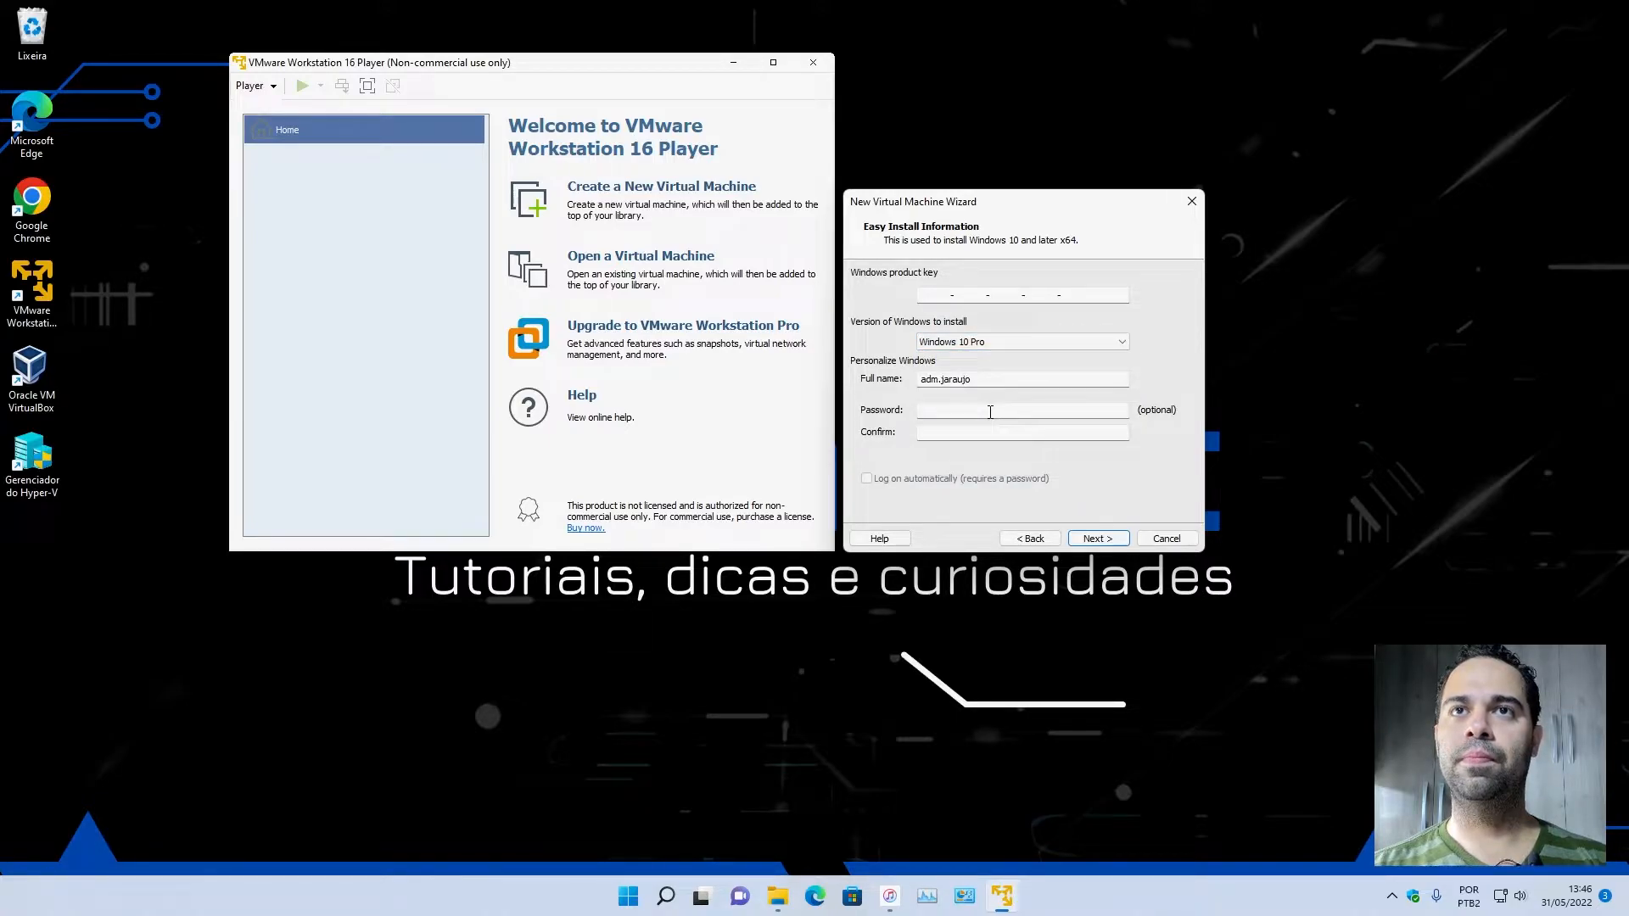
double_click(984, 382)
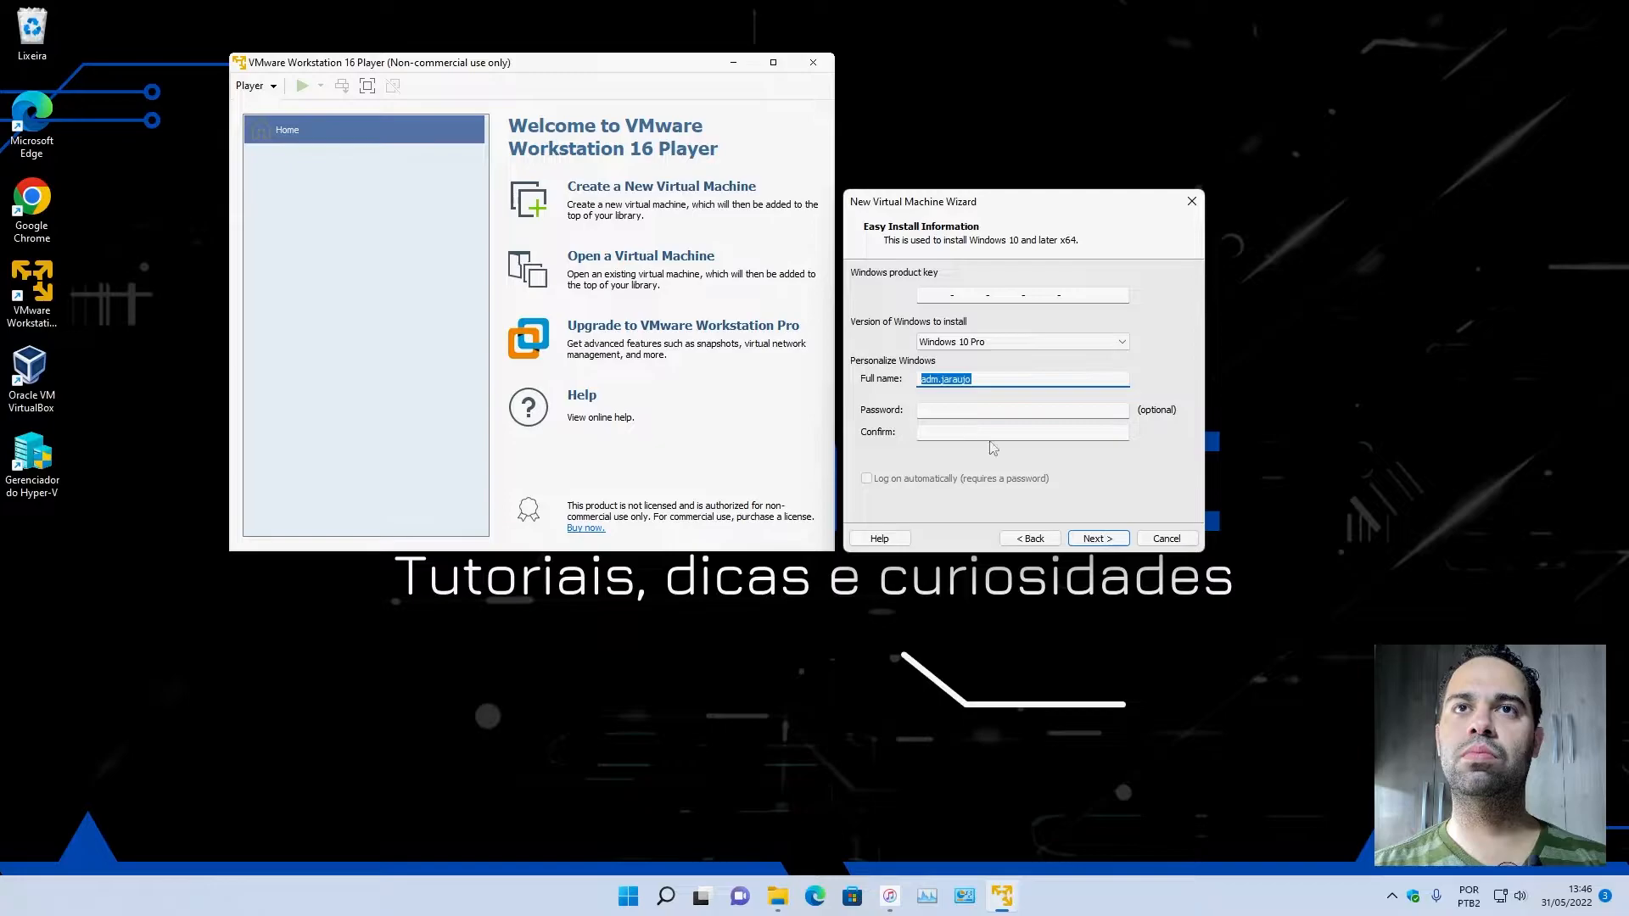
left_click(1105, 540)
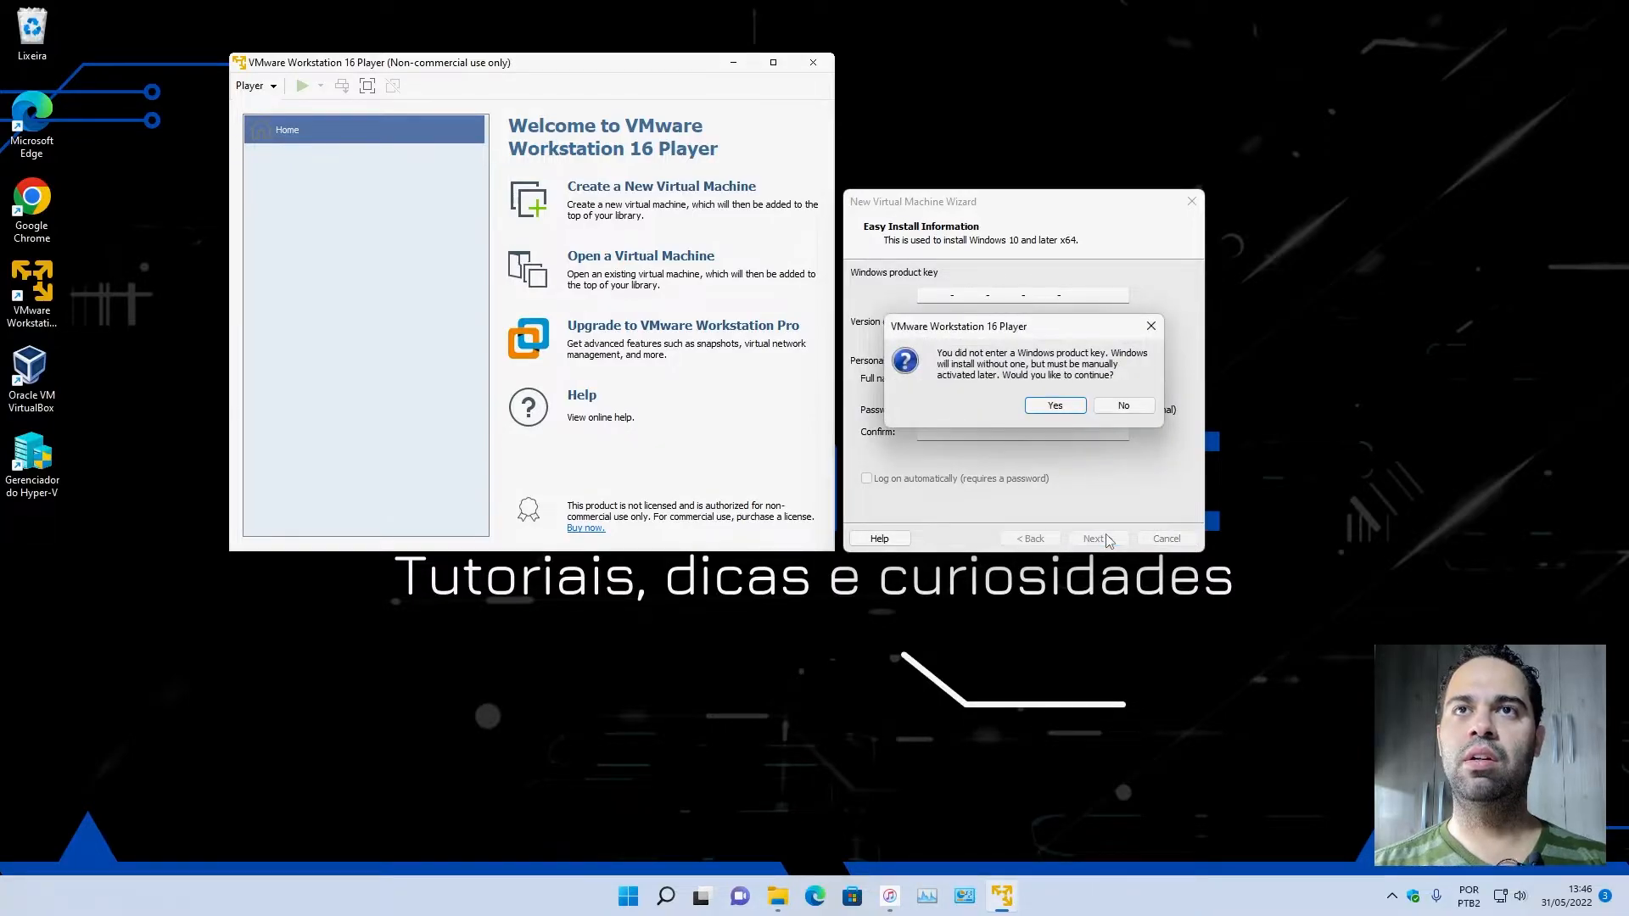
left_click_drag(1038, 333, 1038, 587)
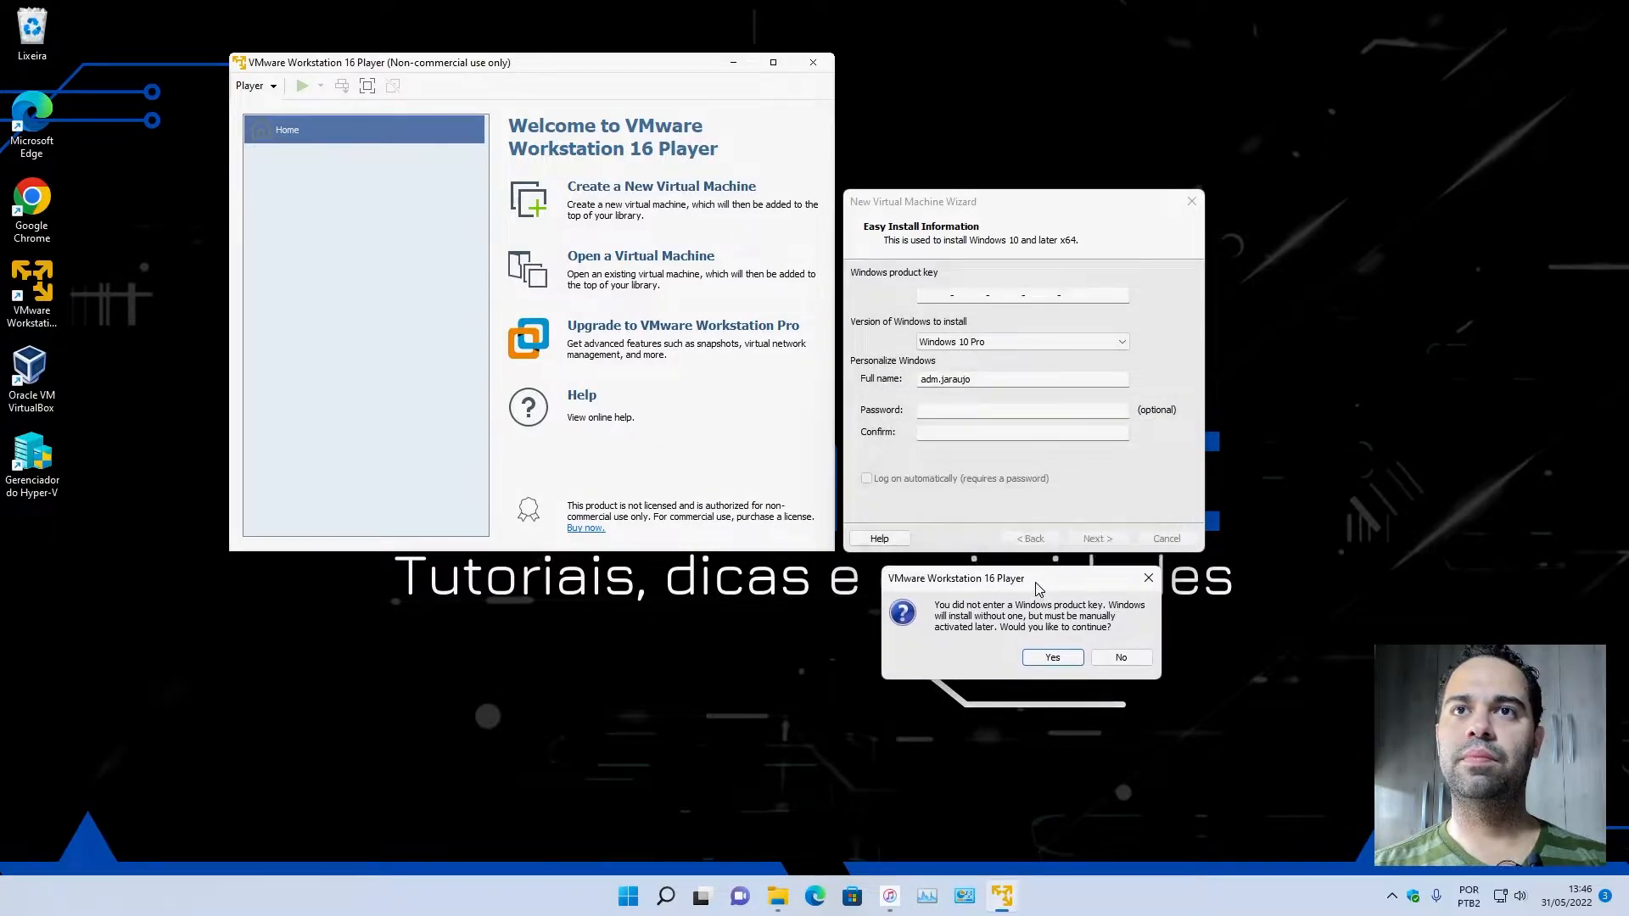
left_click(1047, 661)
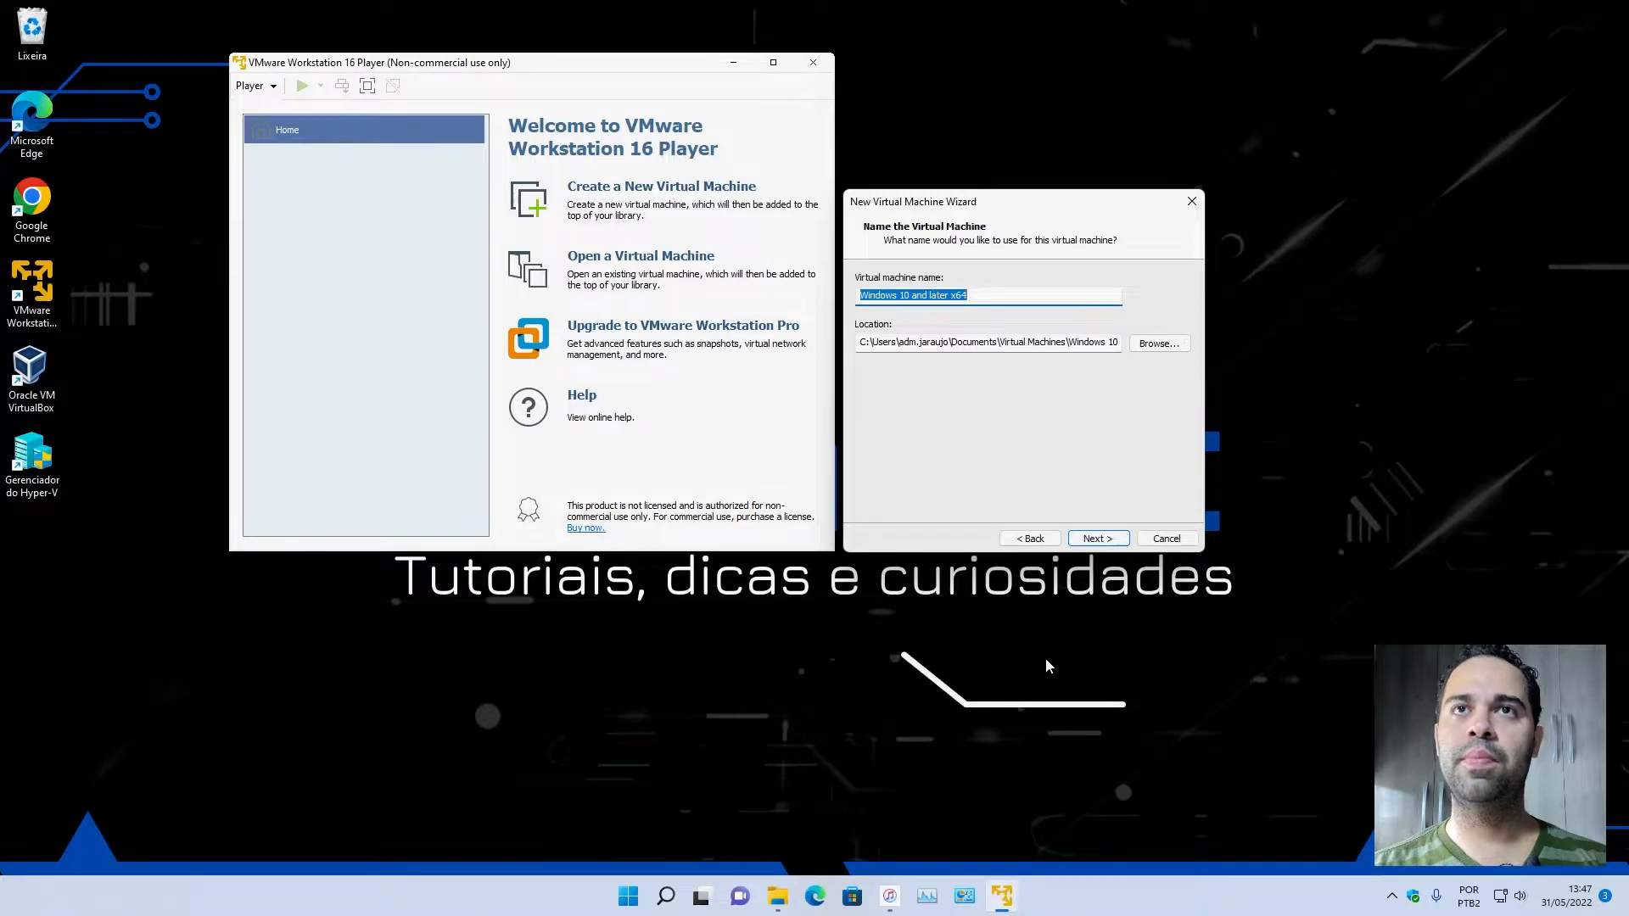
Shorten the virtual machine name to Windows 10.
left_click(985, 295)
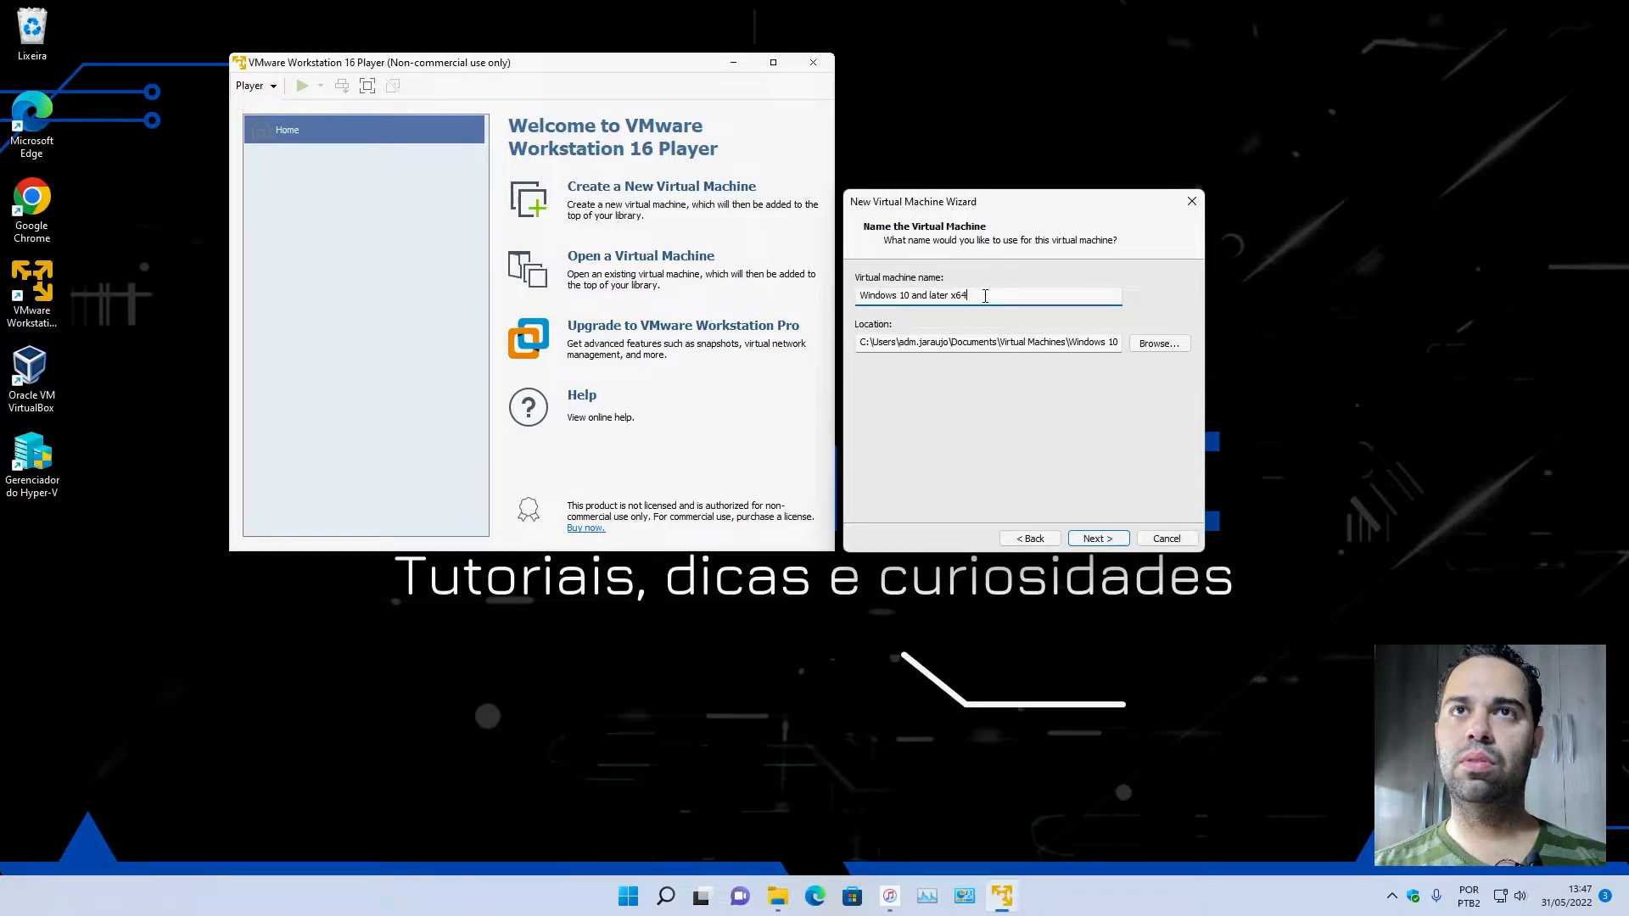
left_click_drag(985, 295, 909, 295)
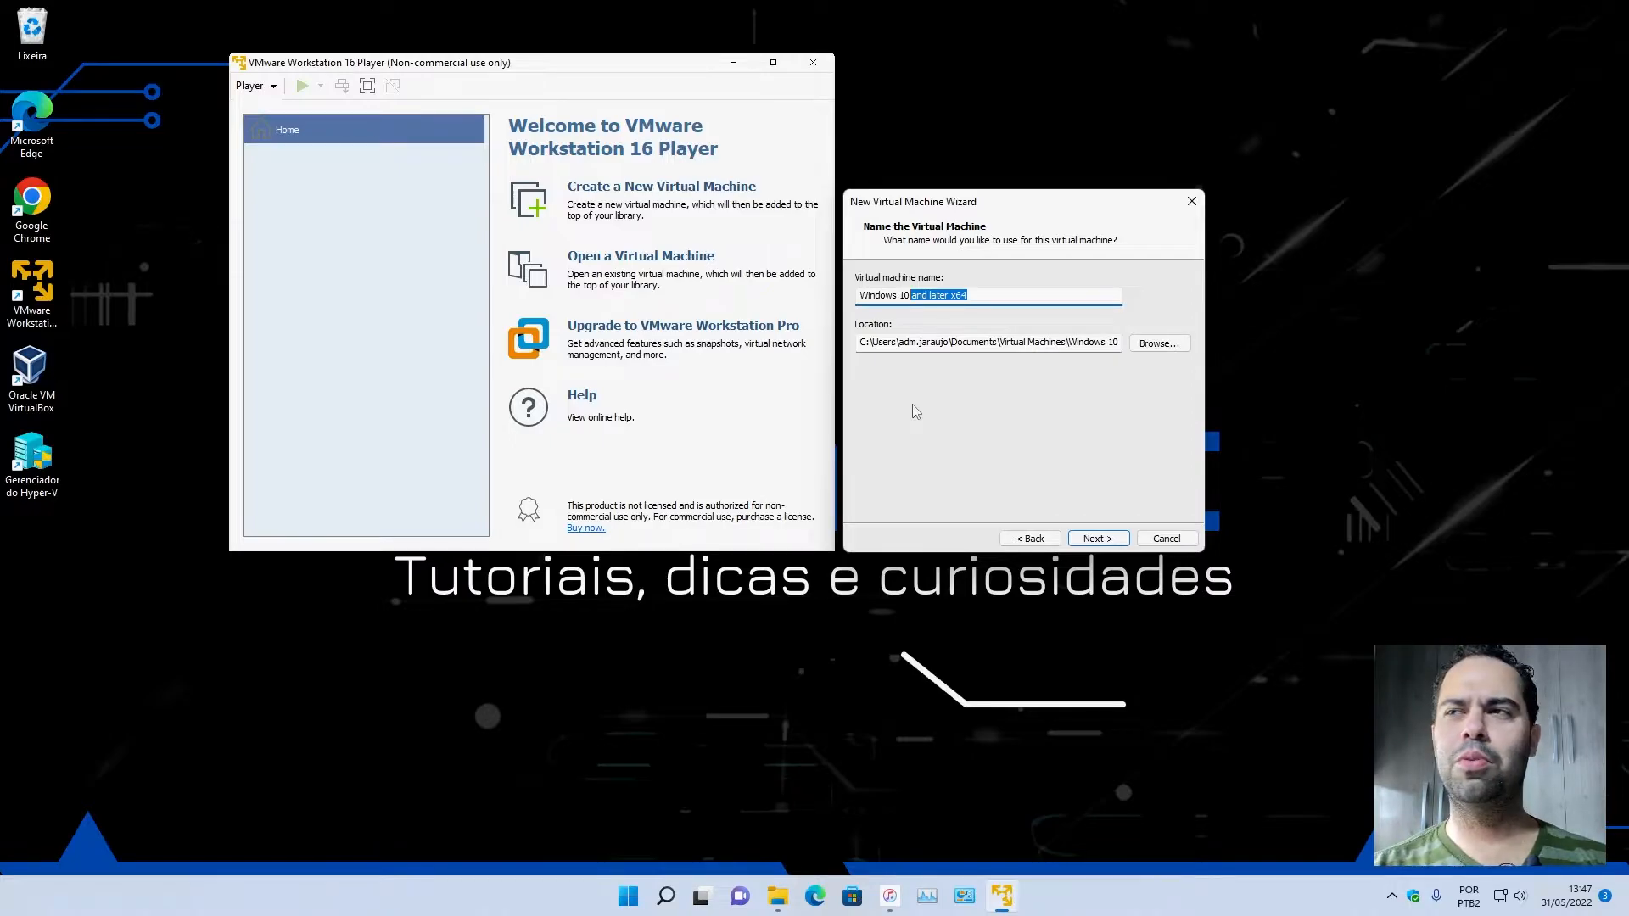
key("BackSpace")
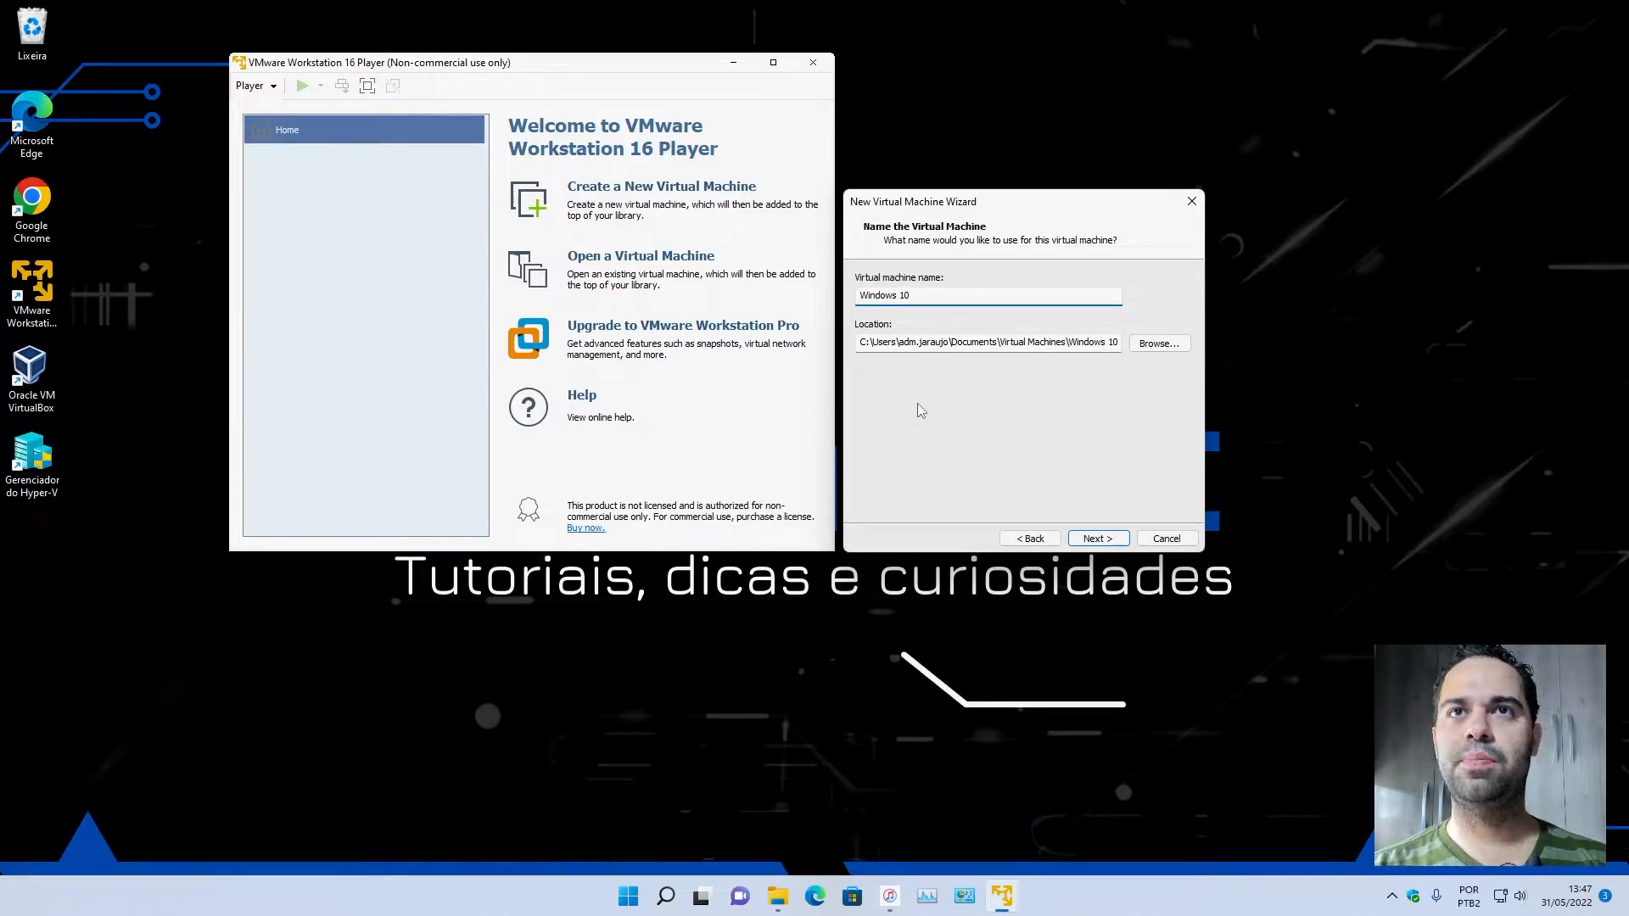
Open the folder browser for the virtual machine's storage location.
left_click(859, 342)
left_click_drag(858, 342, 948, 344)
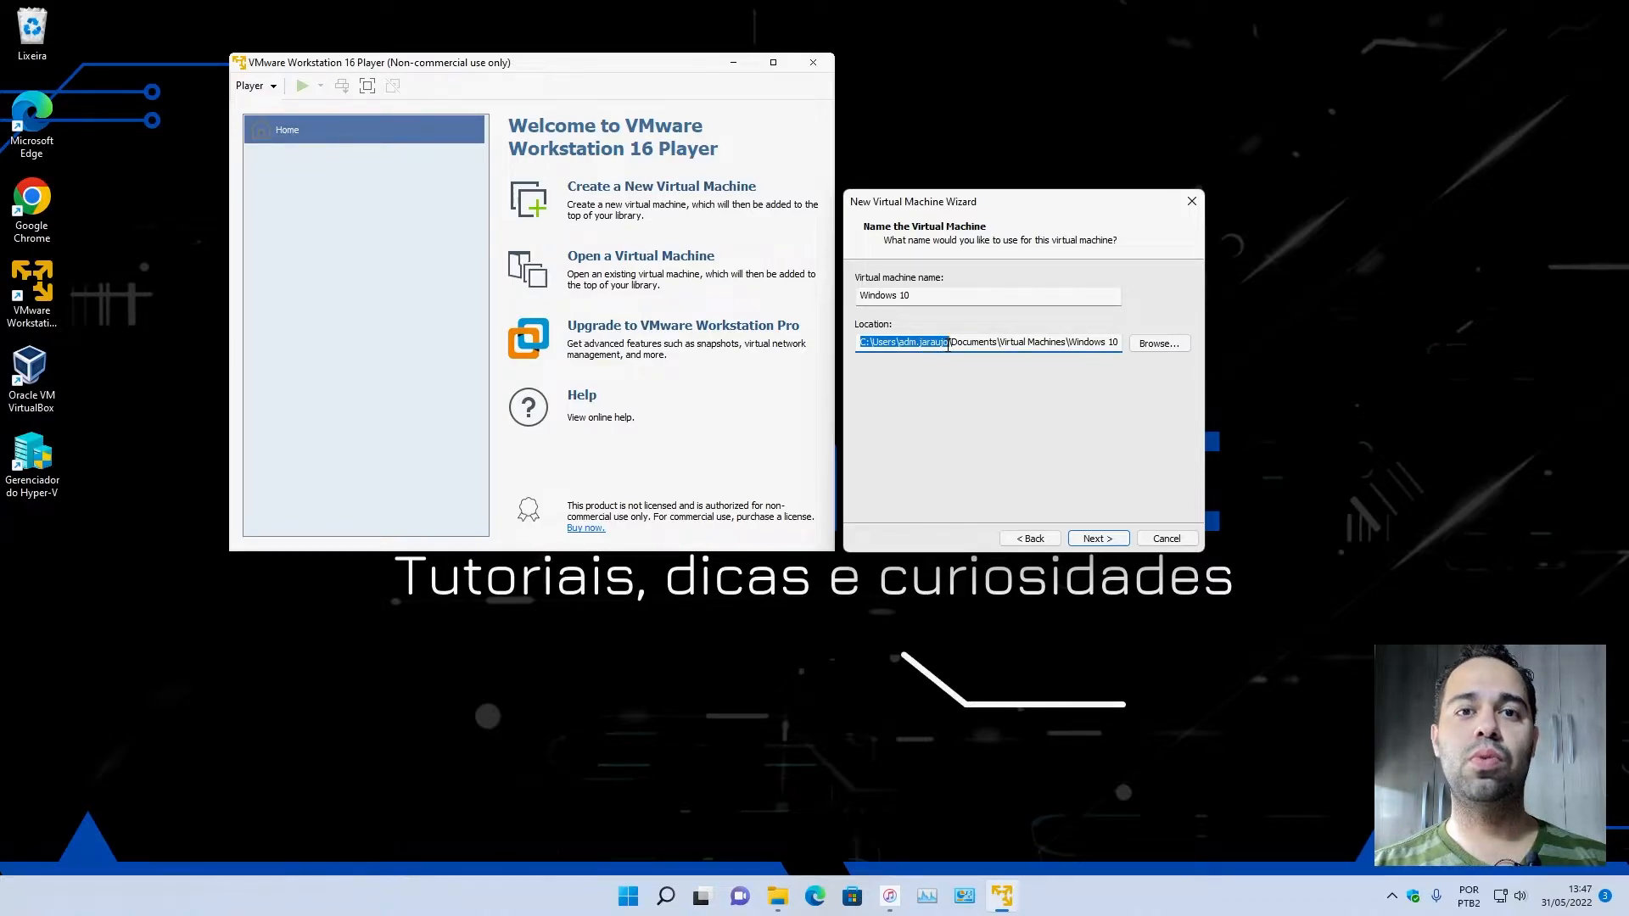
left_click(1159, 343)
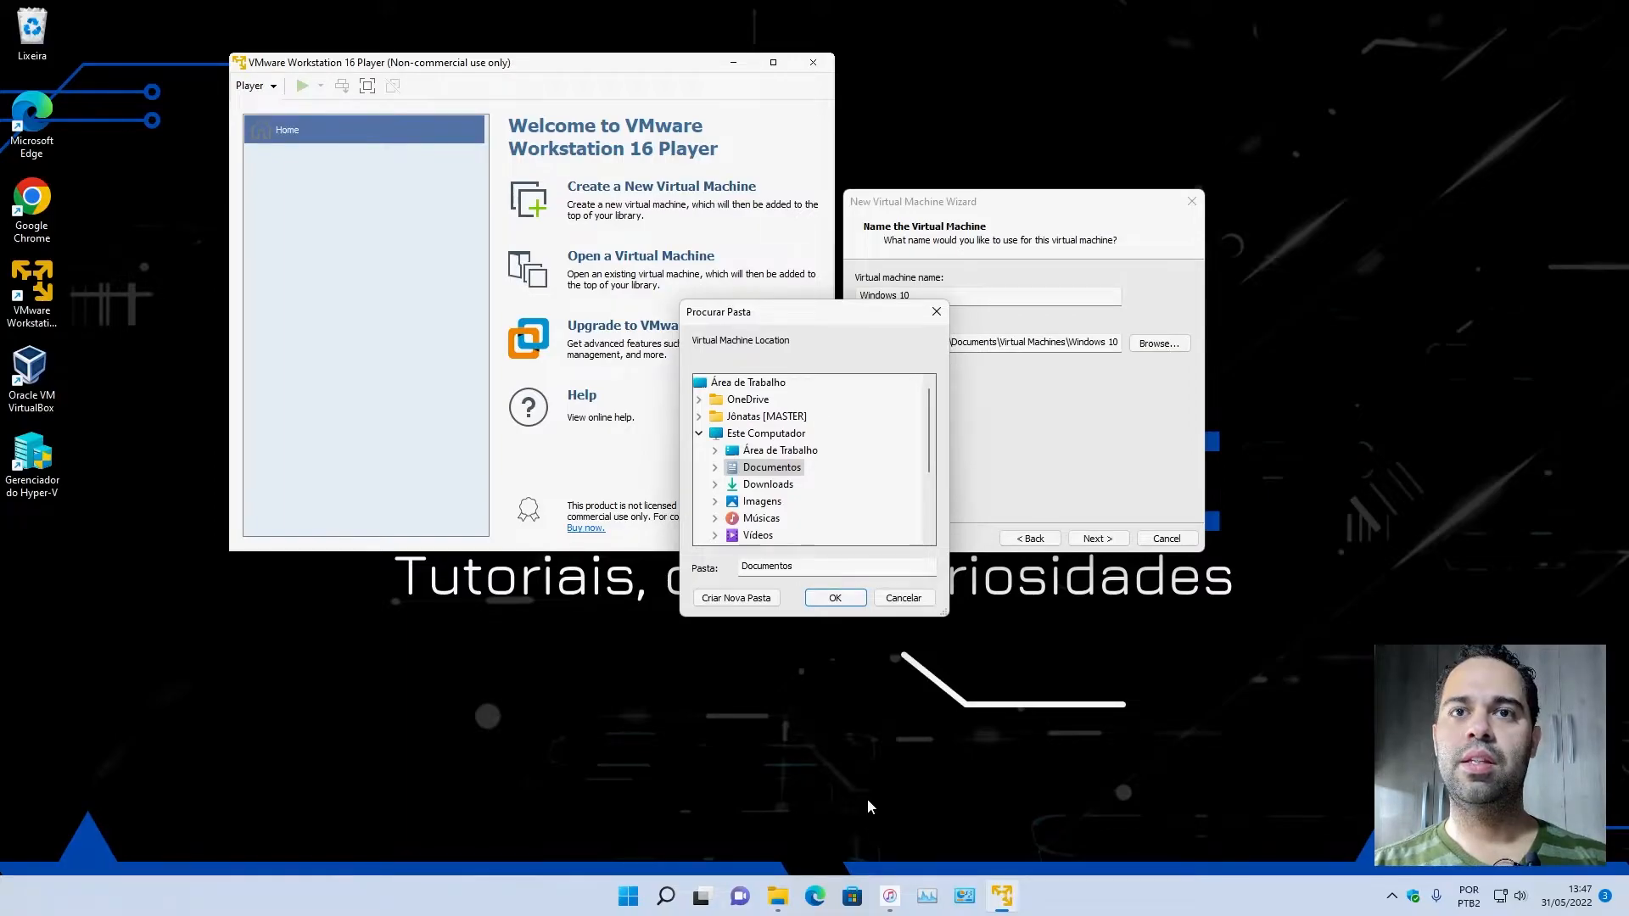
In File Explorer, create a folder named VMware at the root of the NVME_System (C:) drive and open it.
left_click(777, 896)
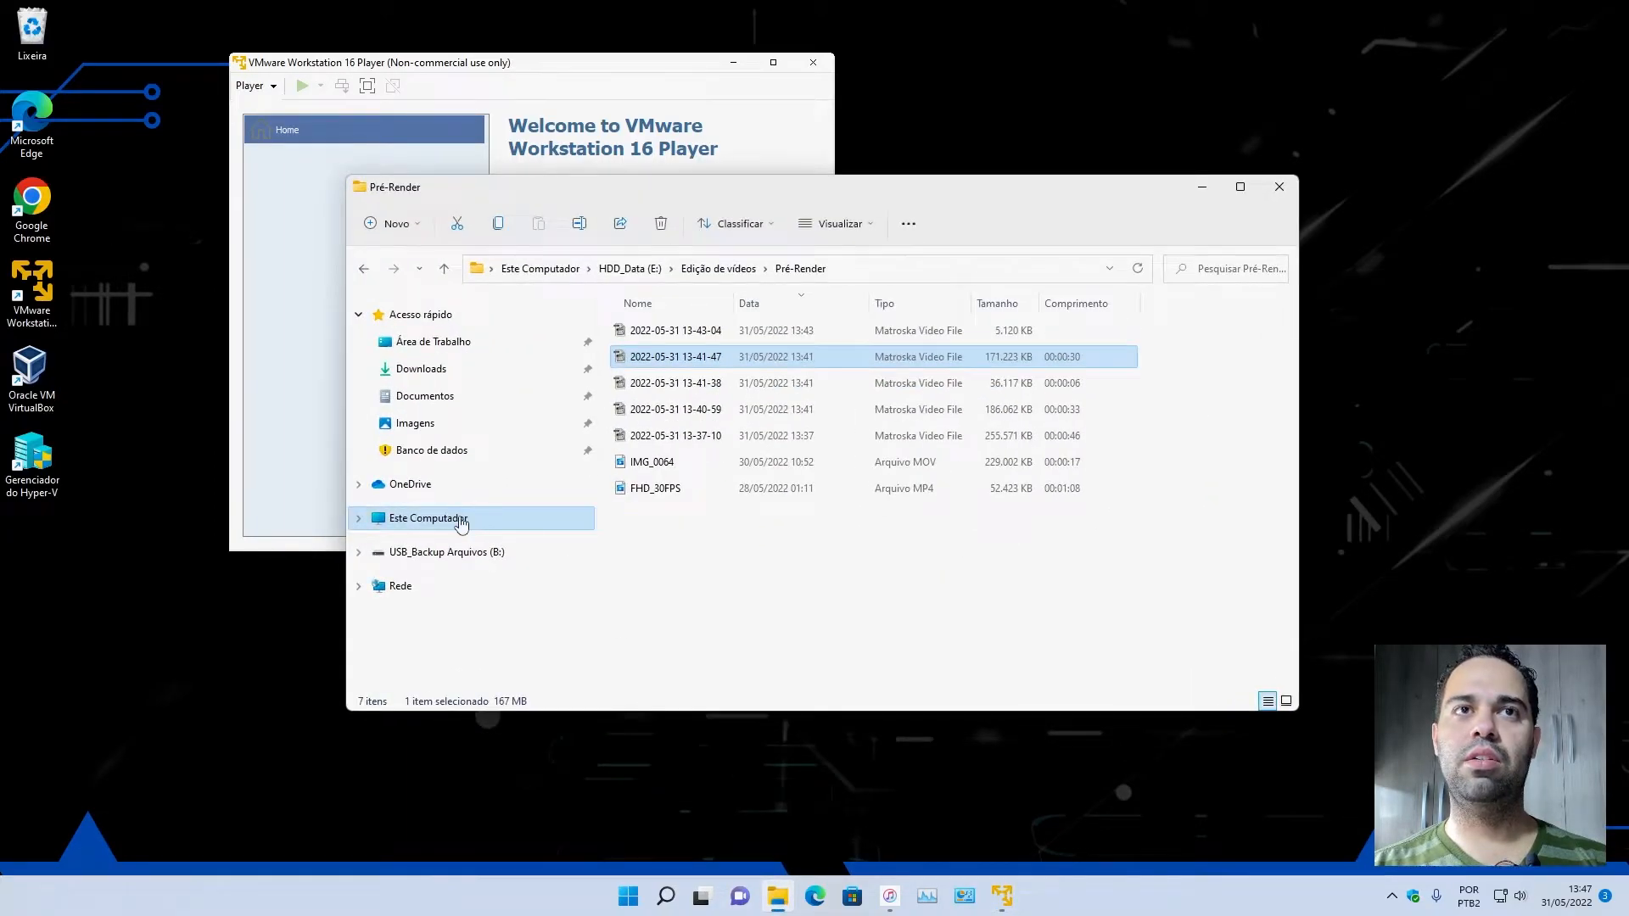
left_click(461, 524)
double_click(678, 503)
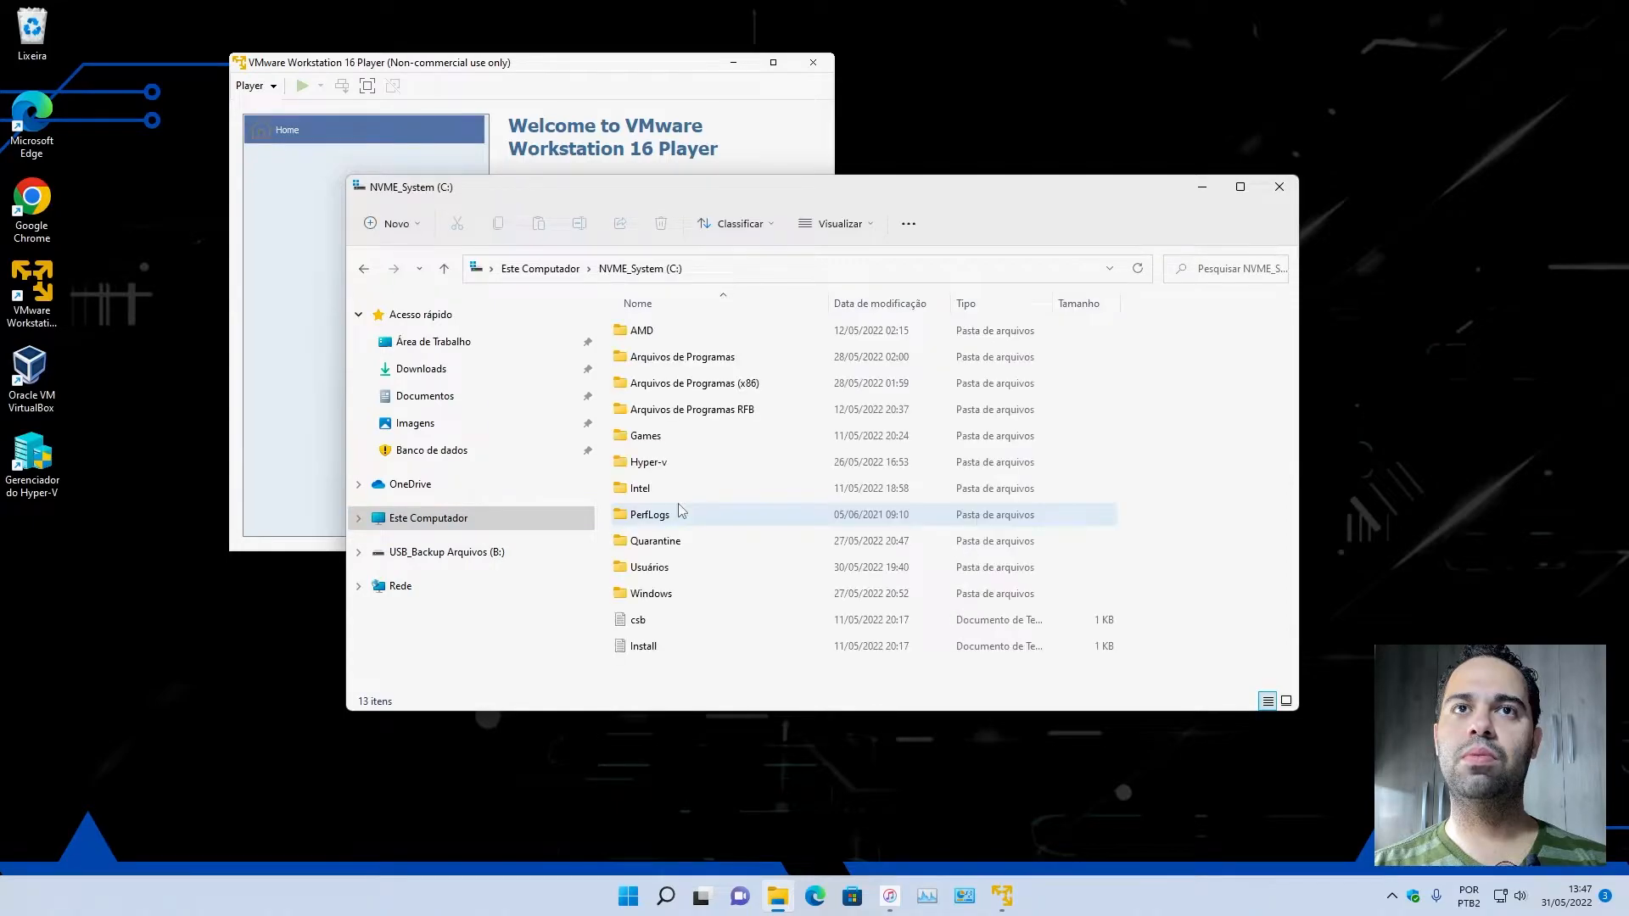
right_click(715, 687)
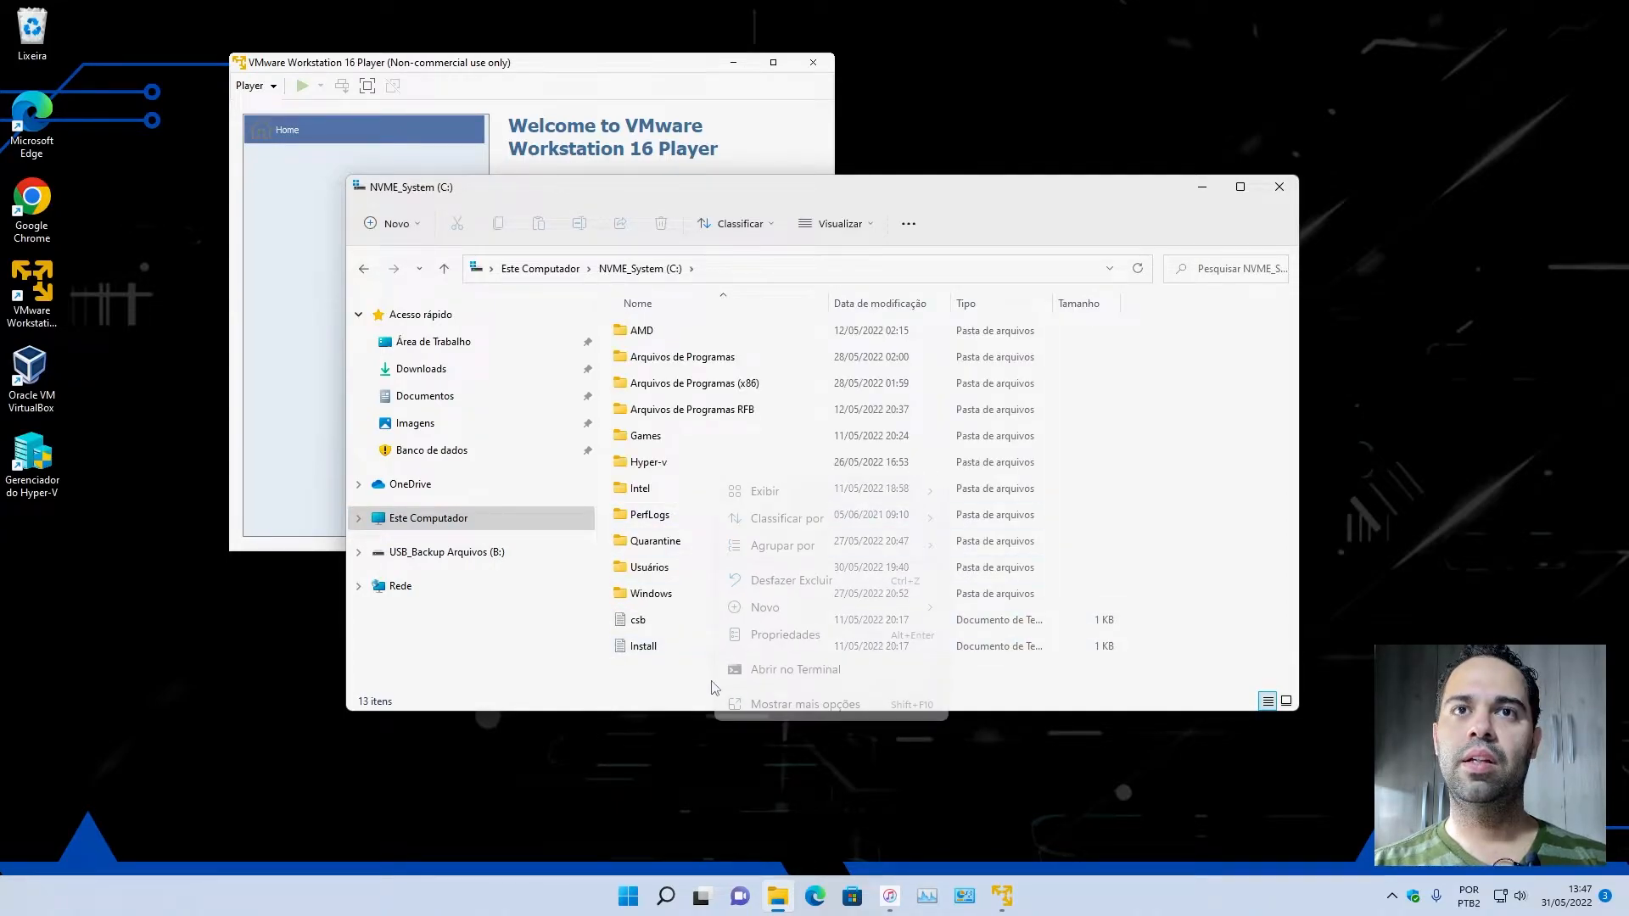
mouse_move(774, 615)
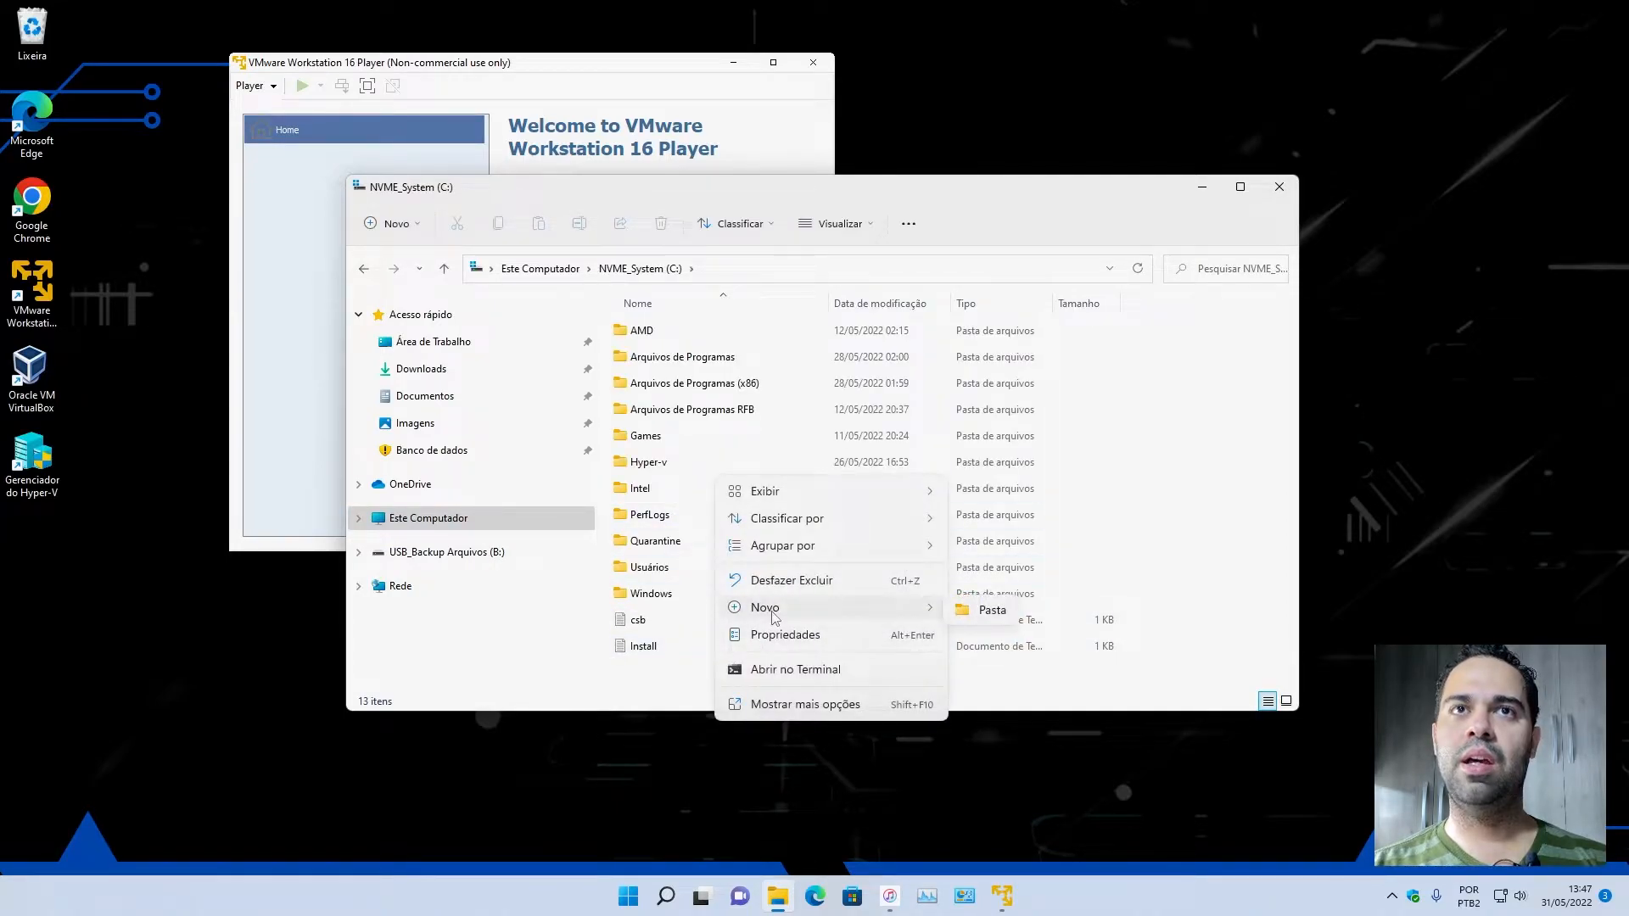
left_click(967, 611)
type("VMware")
key("Return")
key("Return")
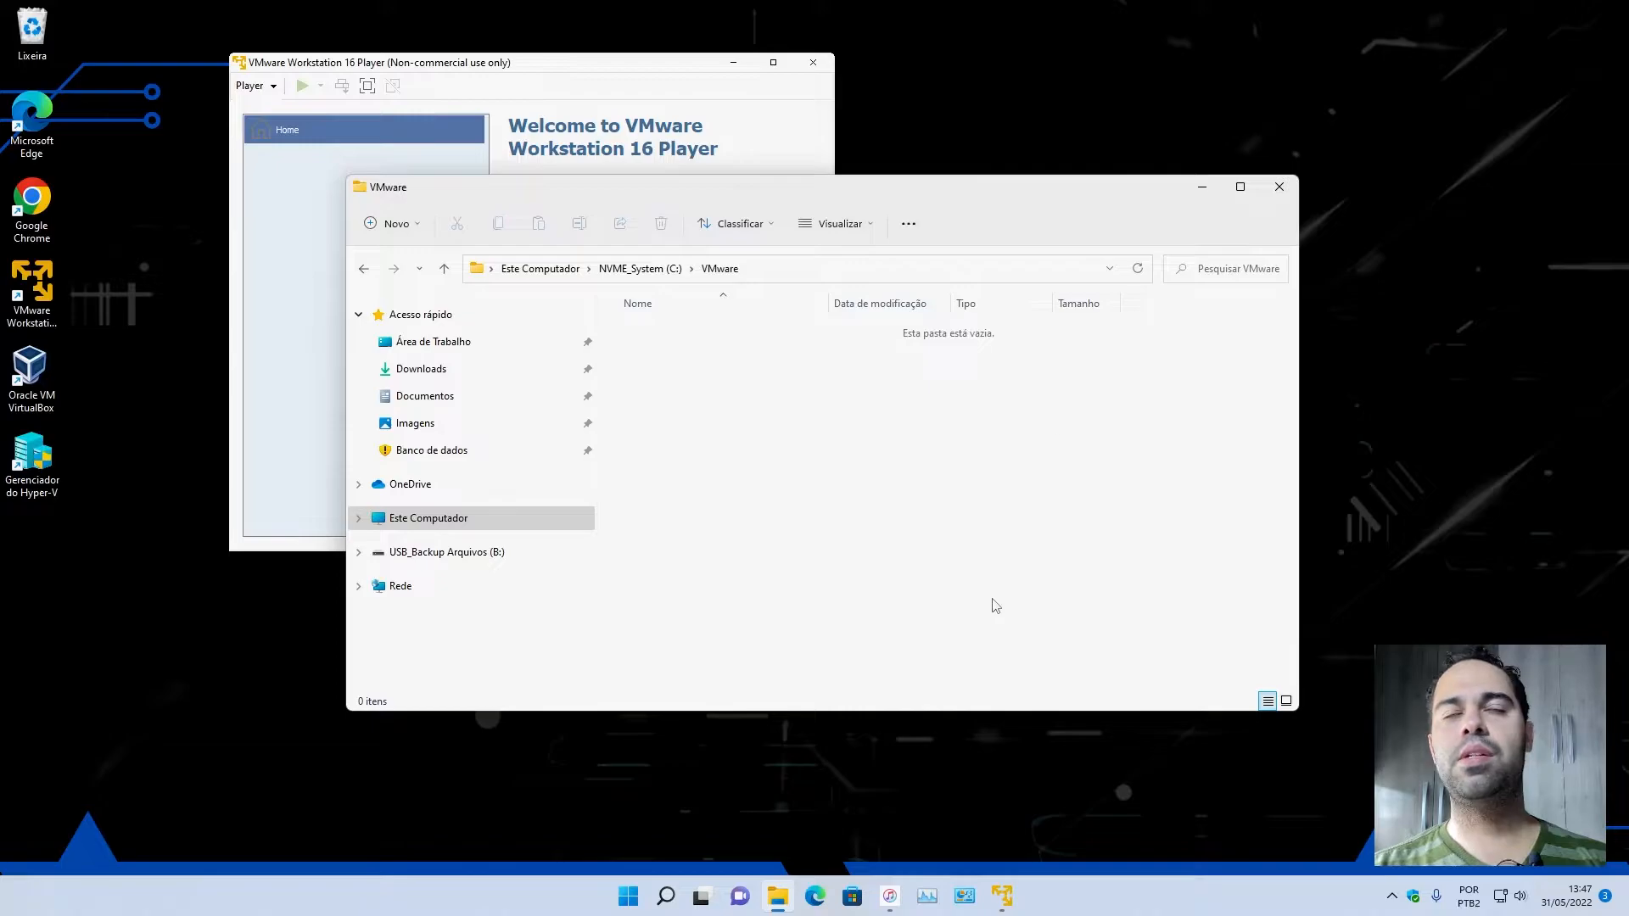
Back in the wizard's folder browser, set the virtual machine location to the VMware folder on the C: drive.
left_click_drag(438, 189, 1082, 307)
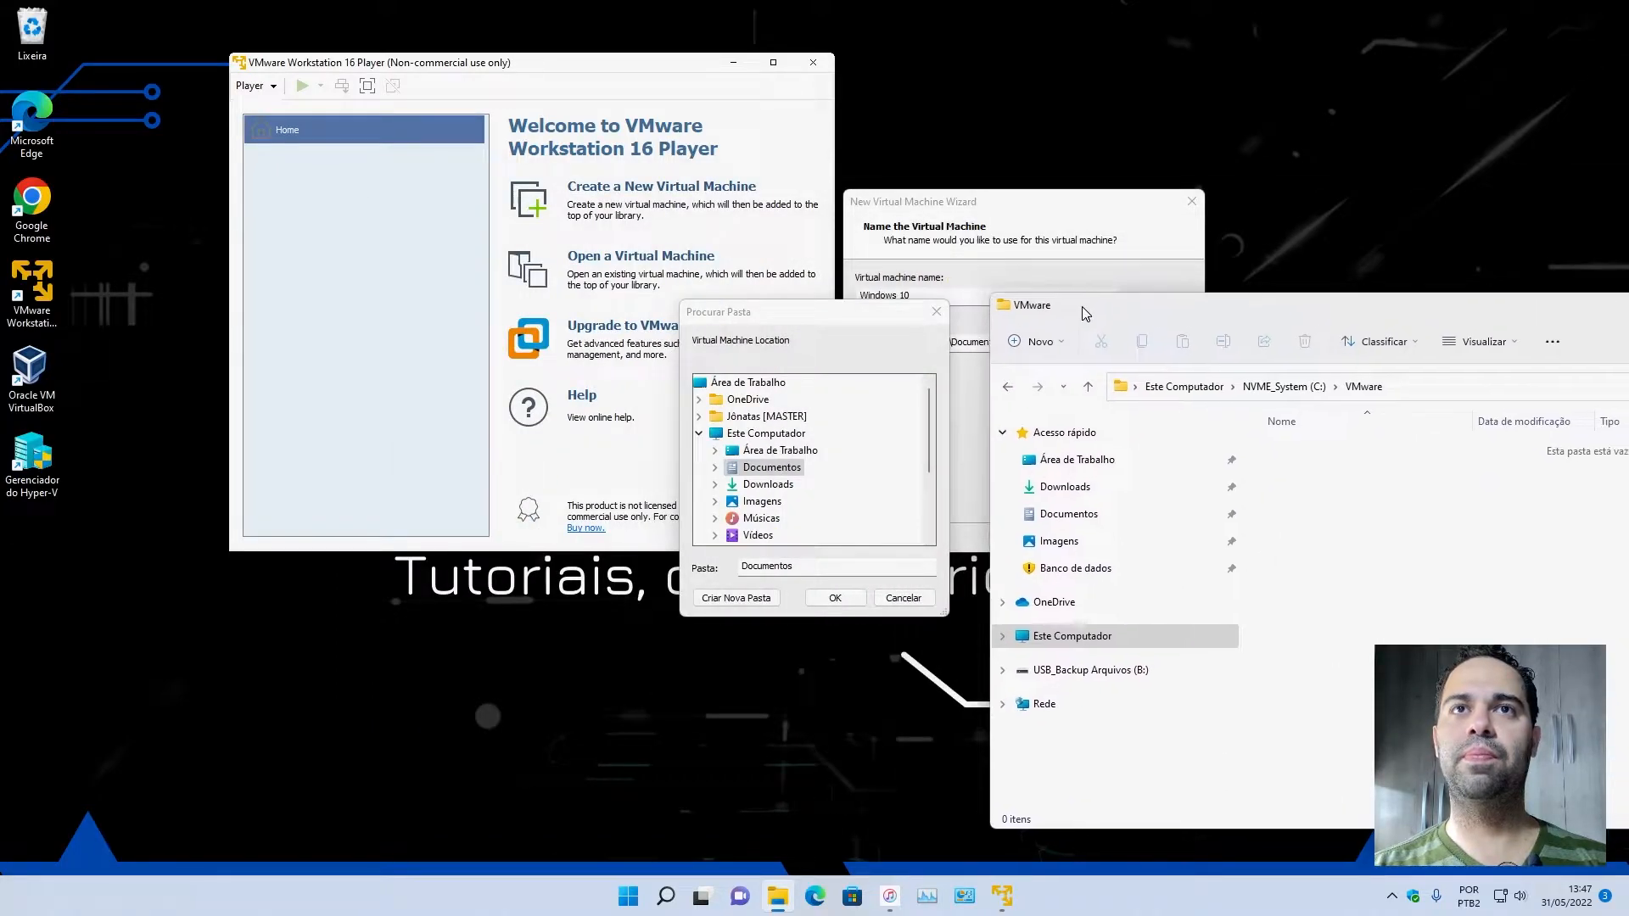
scroll(797, 475, "down", 3)
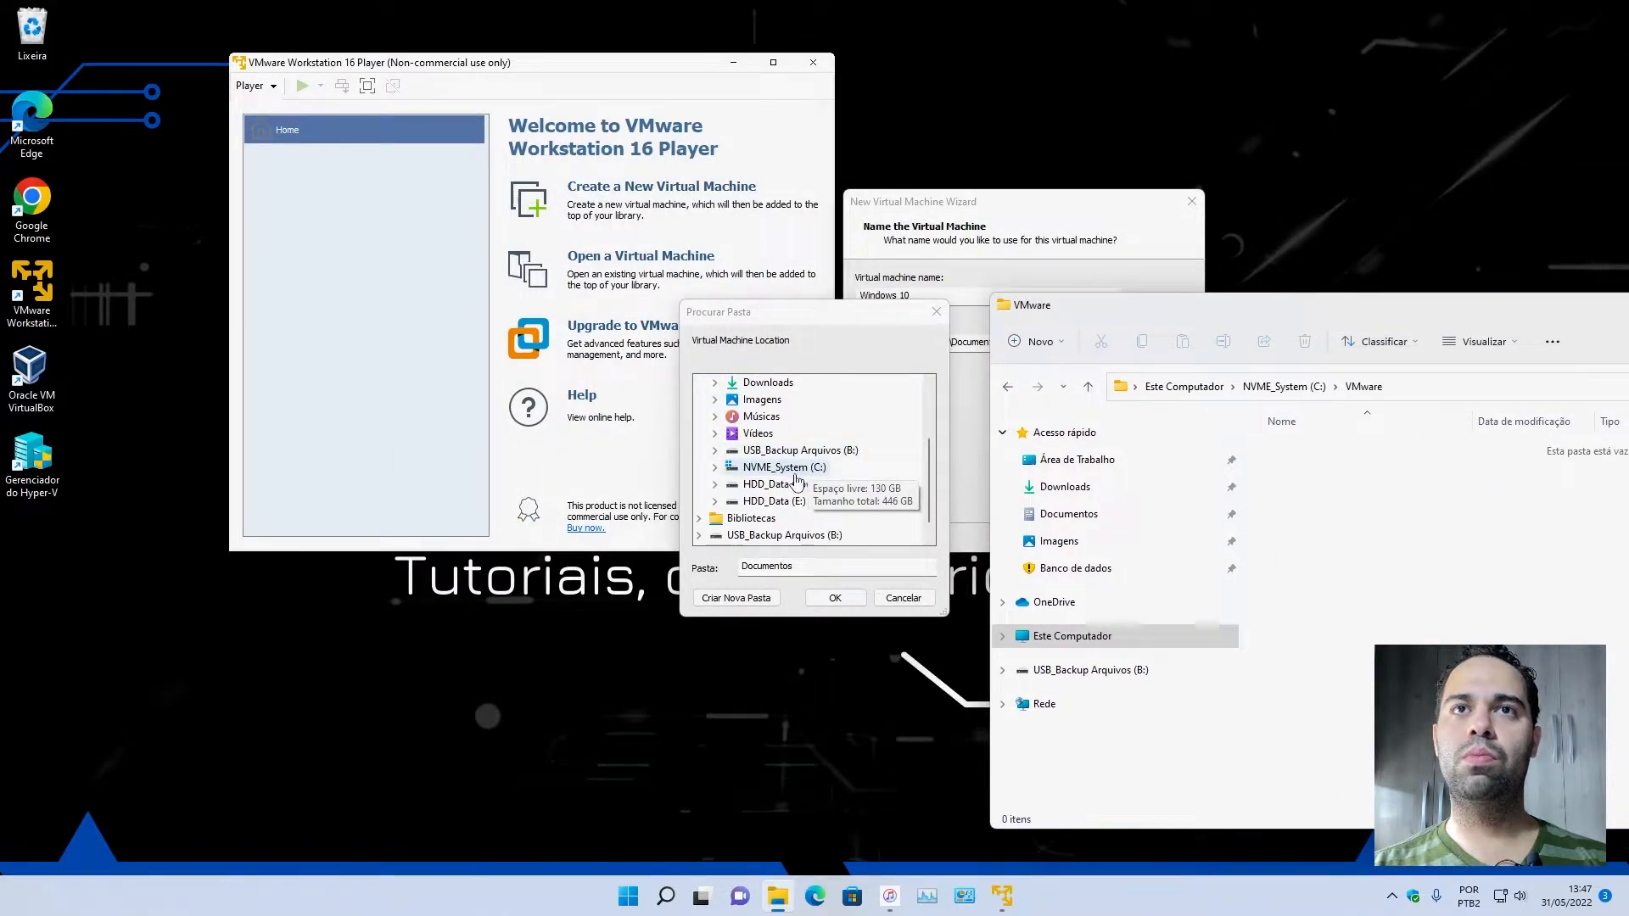
double_click(784, 468)
left_click_drag(782, 320, 537, 540)
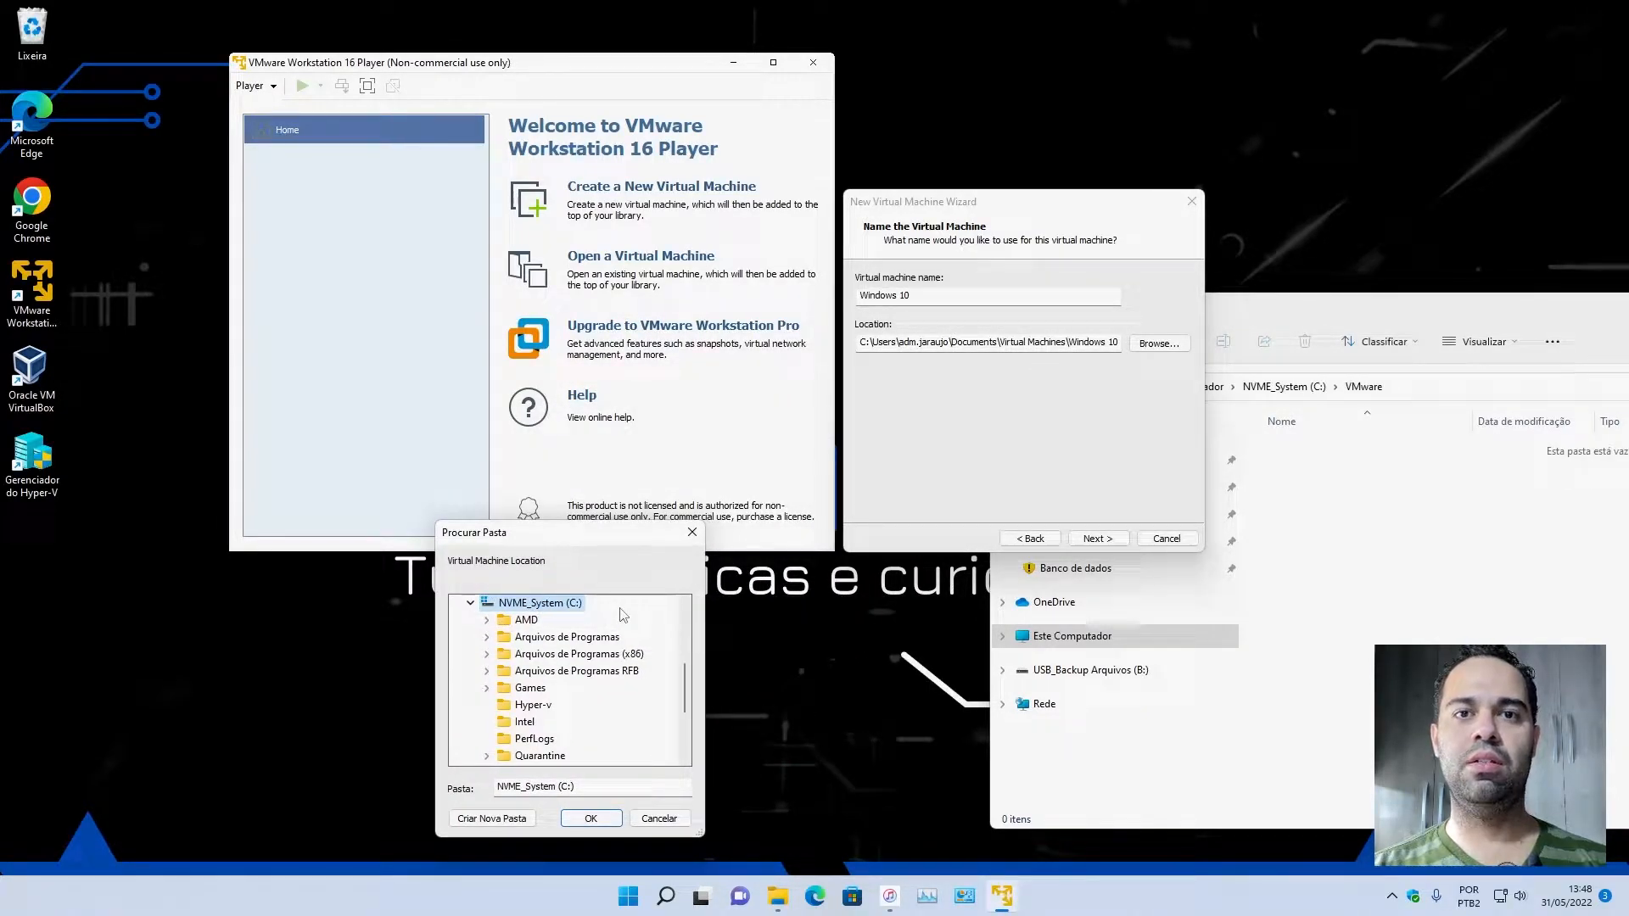
scroll(586, 708, "down", 2)
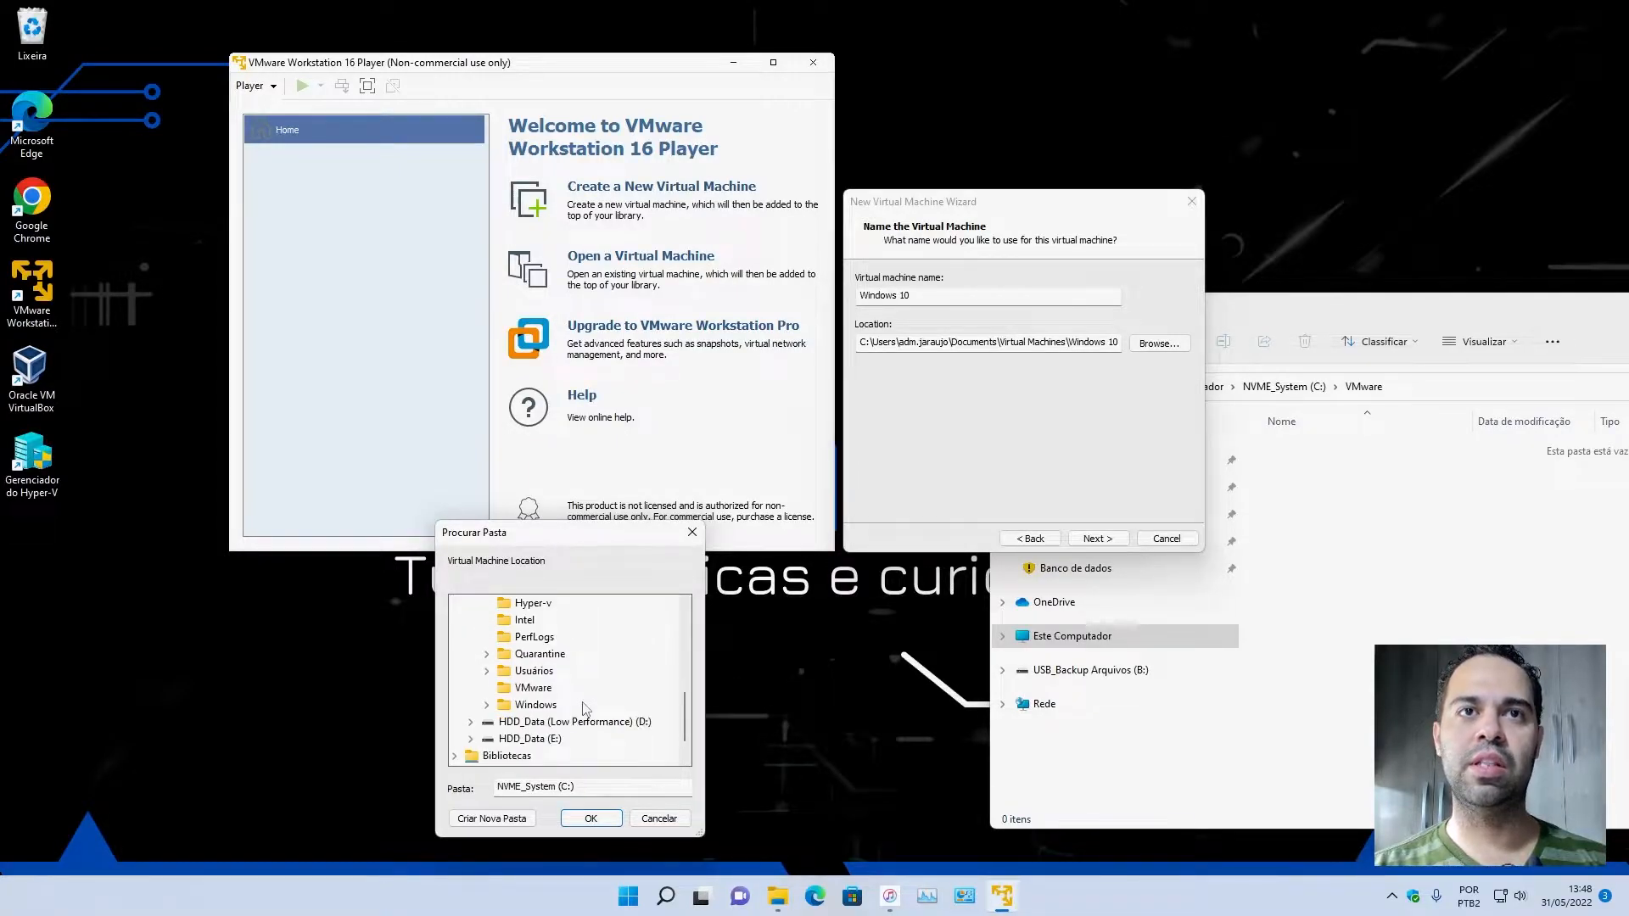
left_click(533, 689)
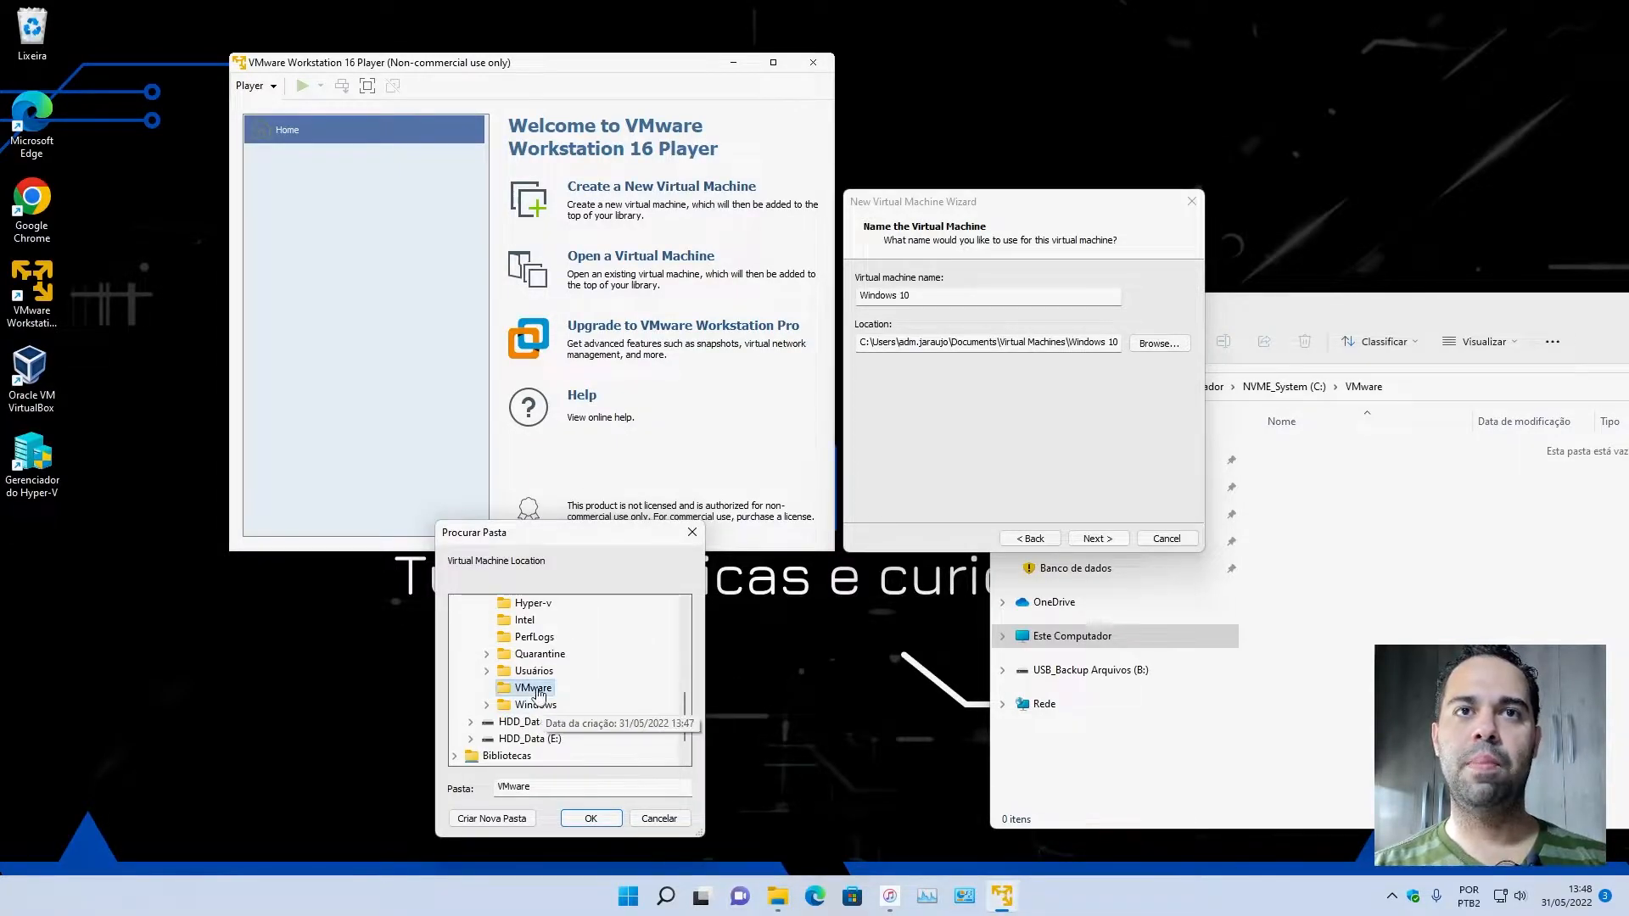
left_click(591, 819)
Arrange the wizard and File Explorer side by side and examine the computer's drives.
left_click_drag(1052, 201, 369, 488)
left_click_drag(1220, 307, 833, 225)
left_click(750, 543)
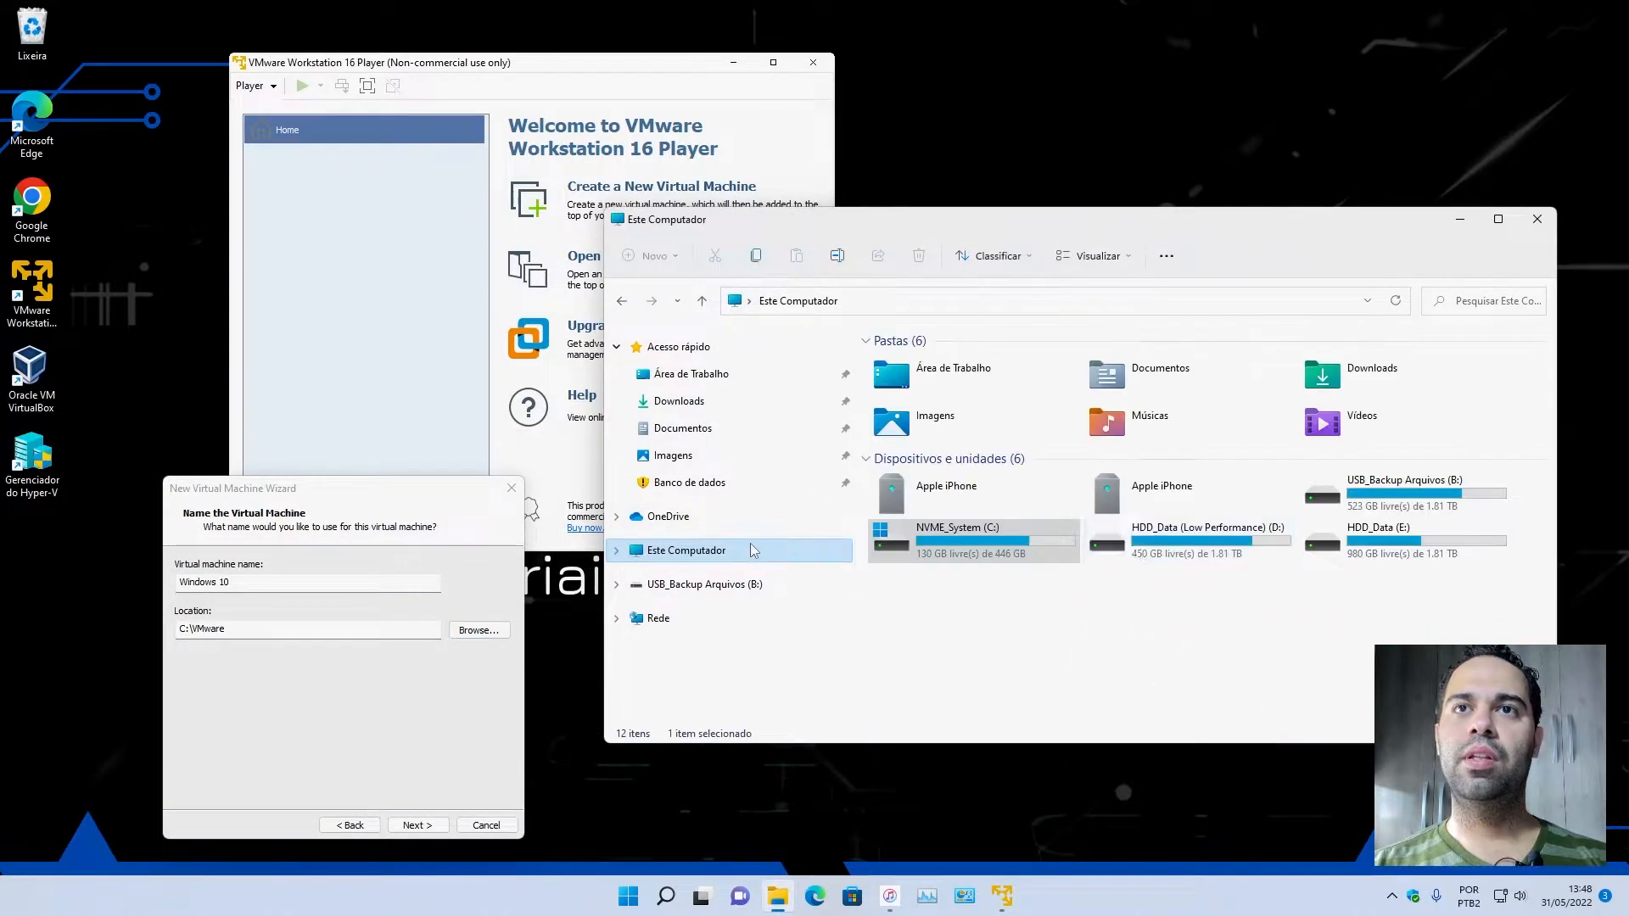
Compare the free space of the HDD_Data (E:) and NVME_System (C:) drives in File Explorer.
left_click(1423, 539)
key("Left")
key("Left")
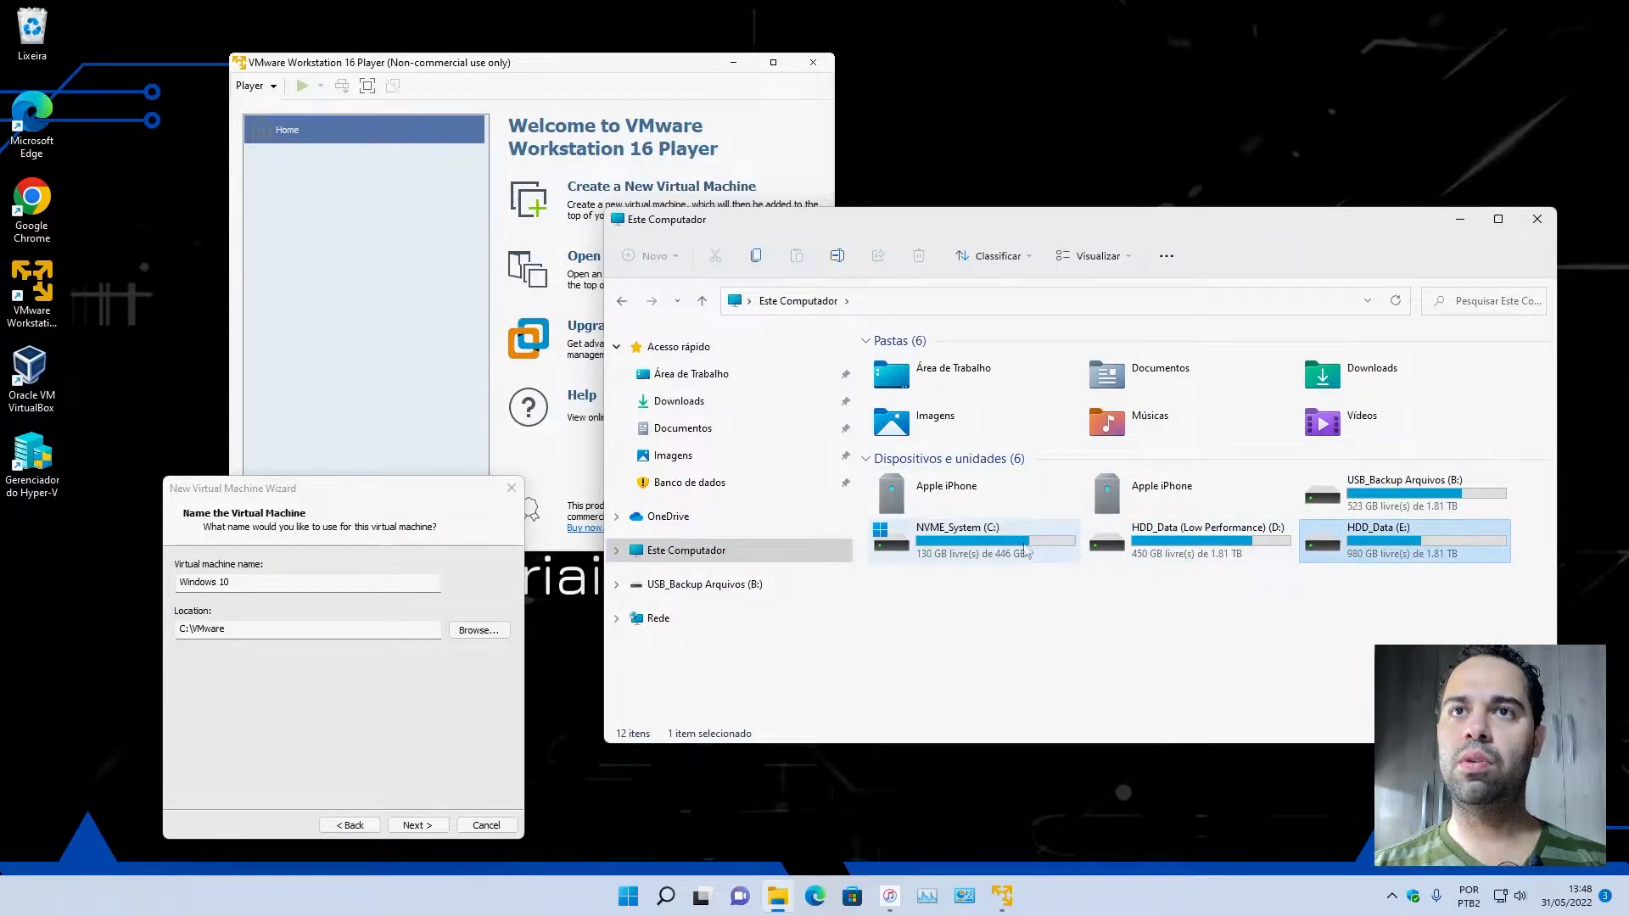
left_click(1372, 542)
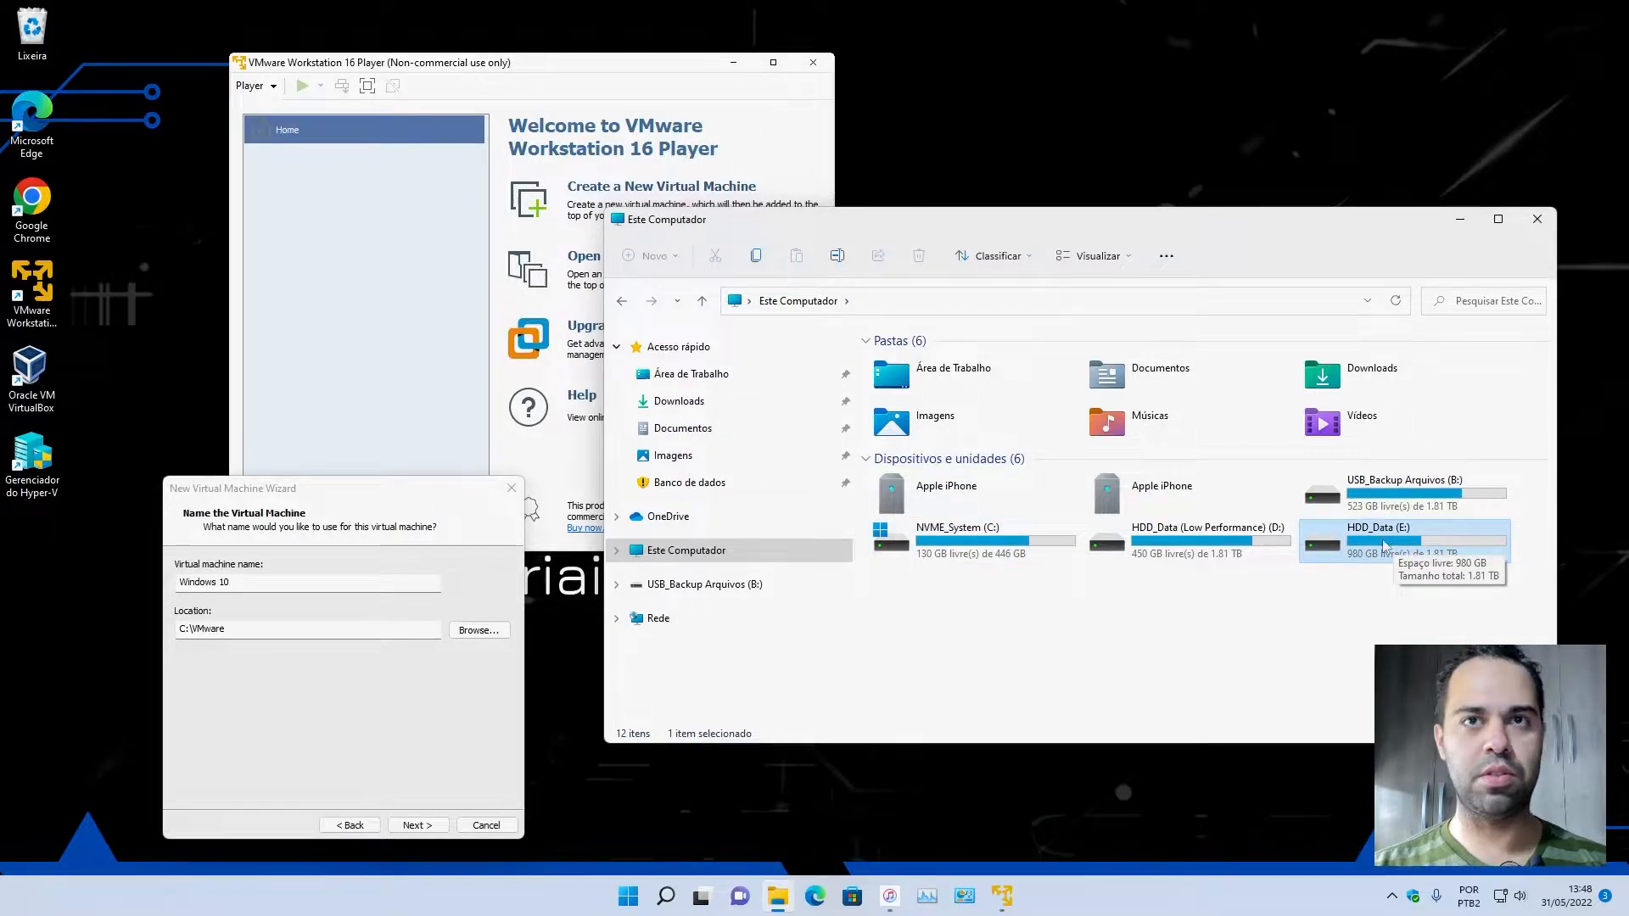
left_click(980, 554)
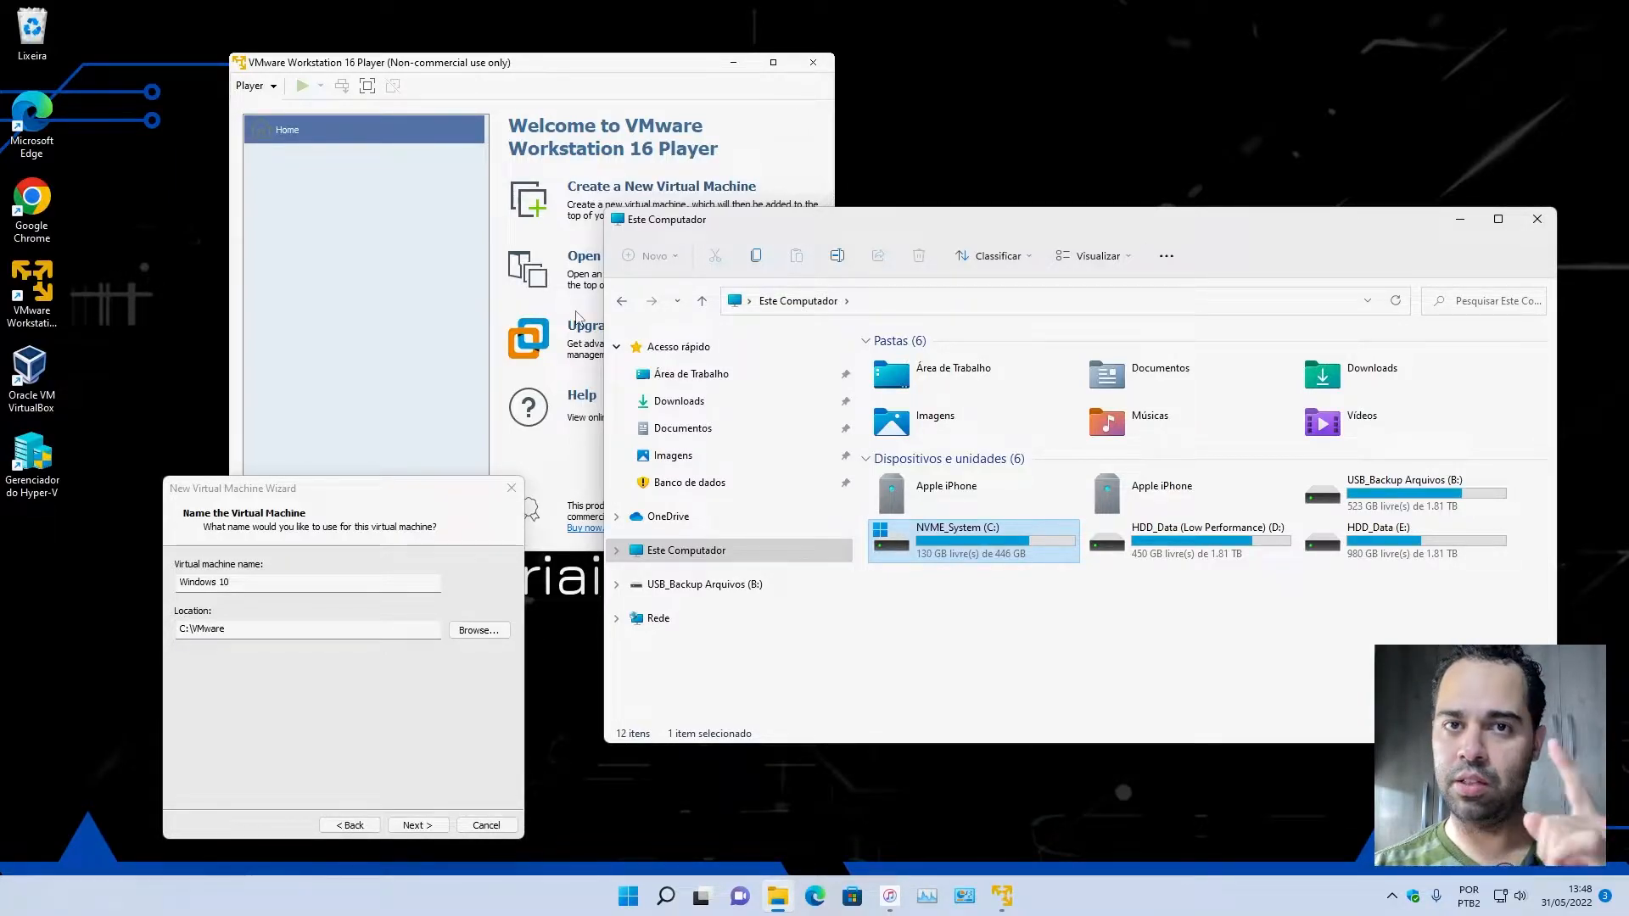
Accept the virtual machine's name and location, store its 60 GB virtual disk as a single file, and review the creation summary.
left_click(348, 770)
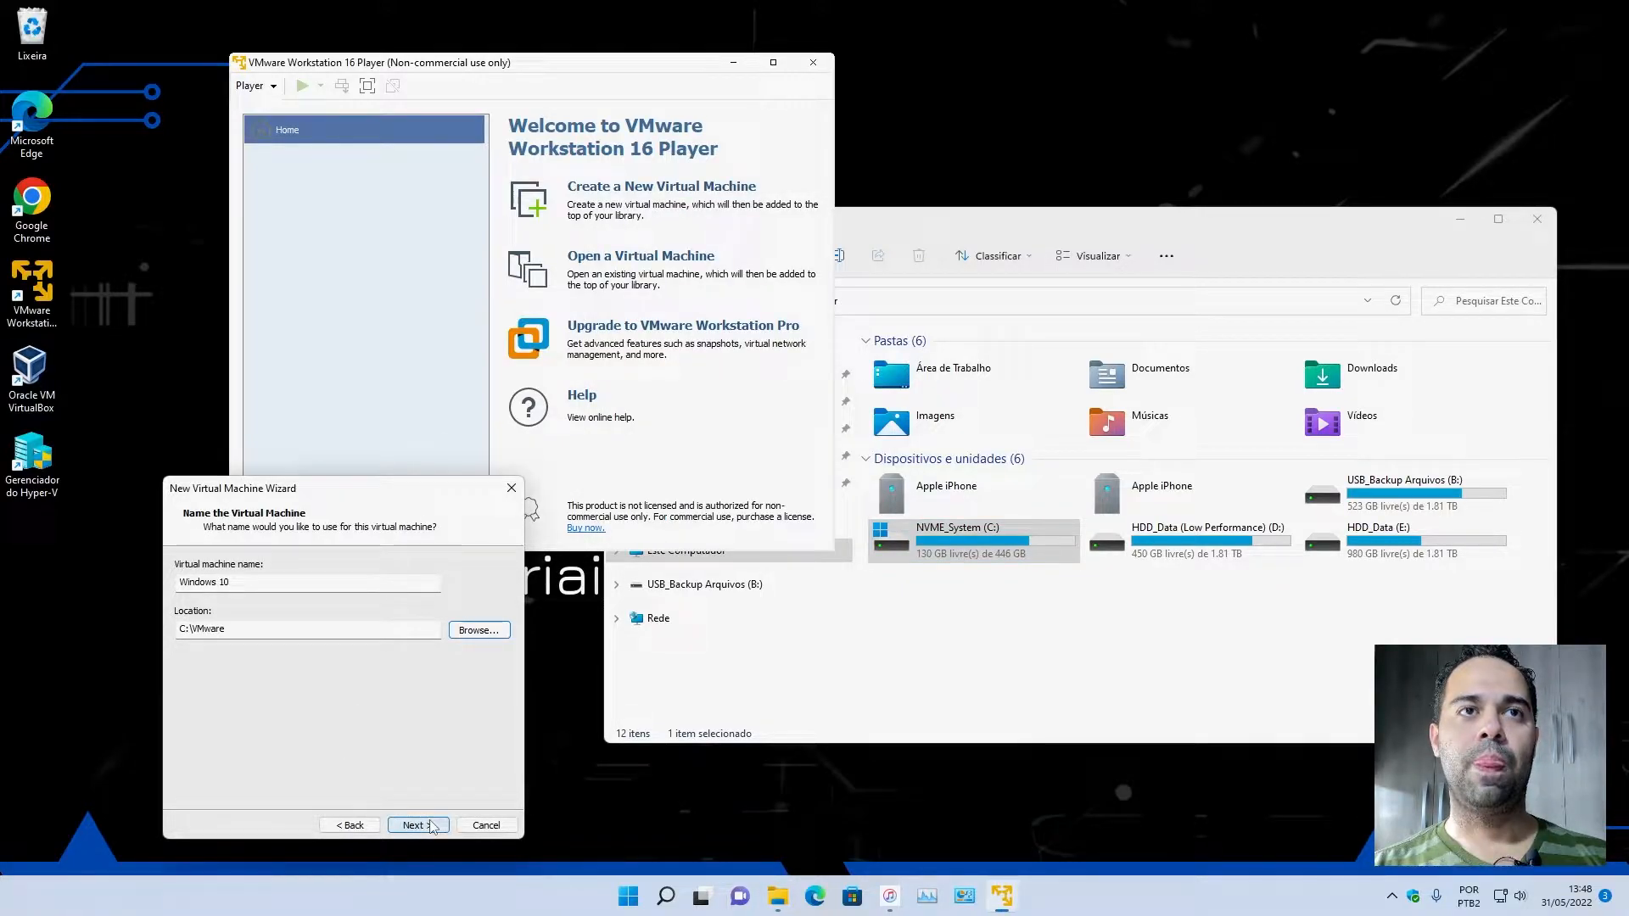
left_click(416, 824)
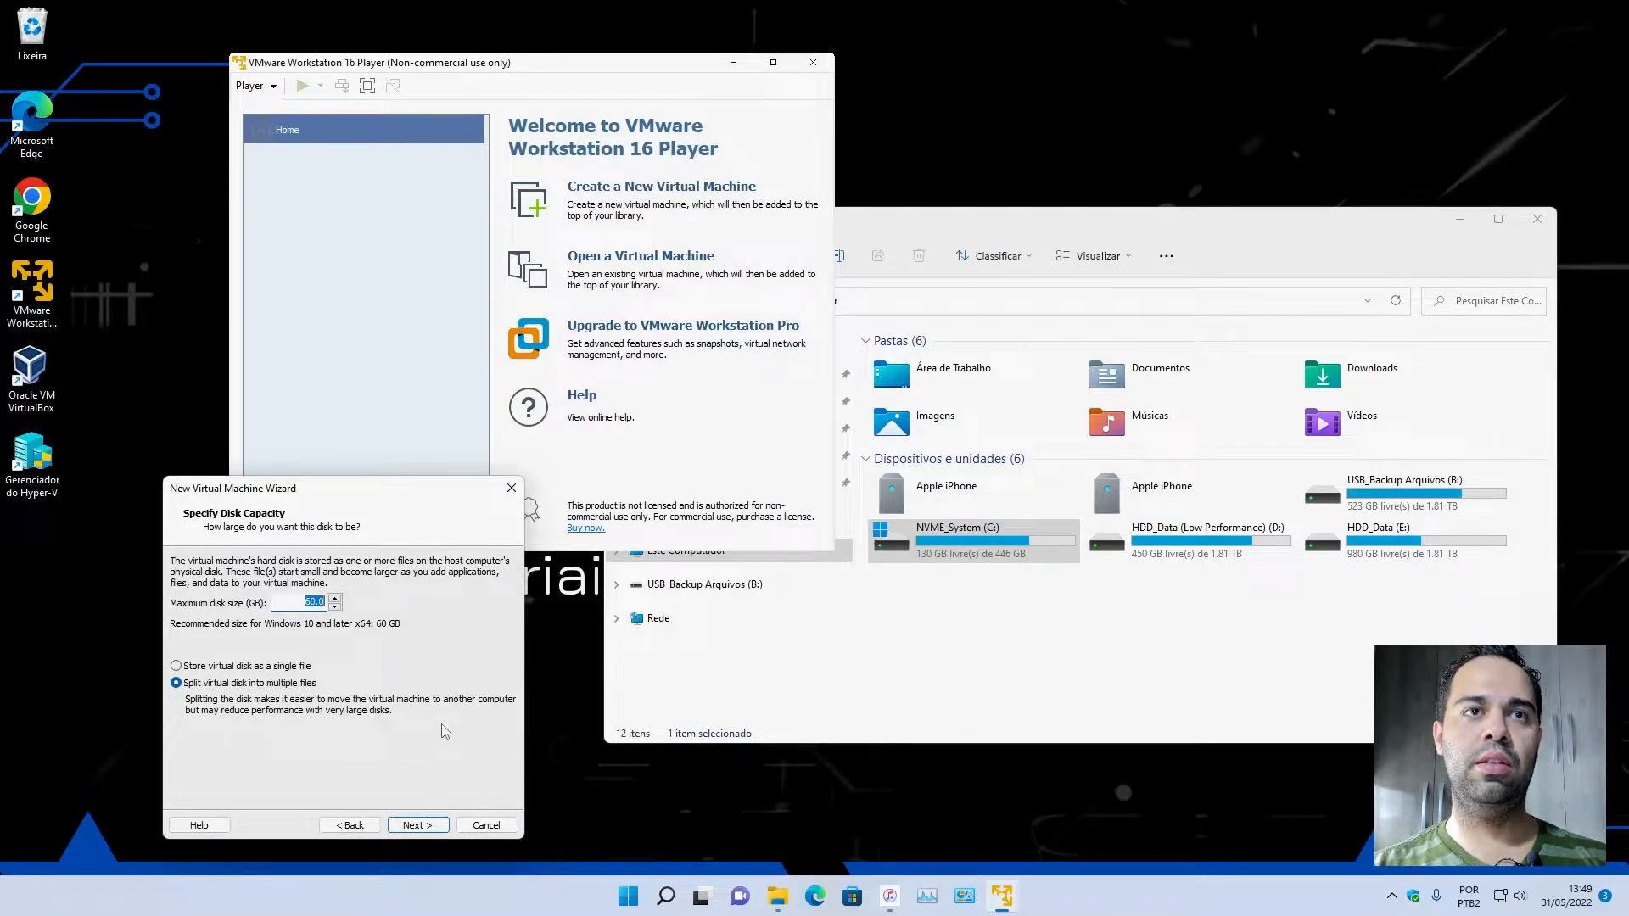
left_click(224, 668)
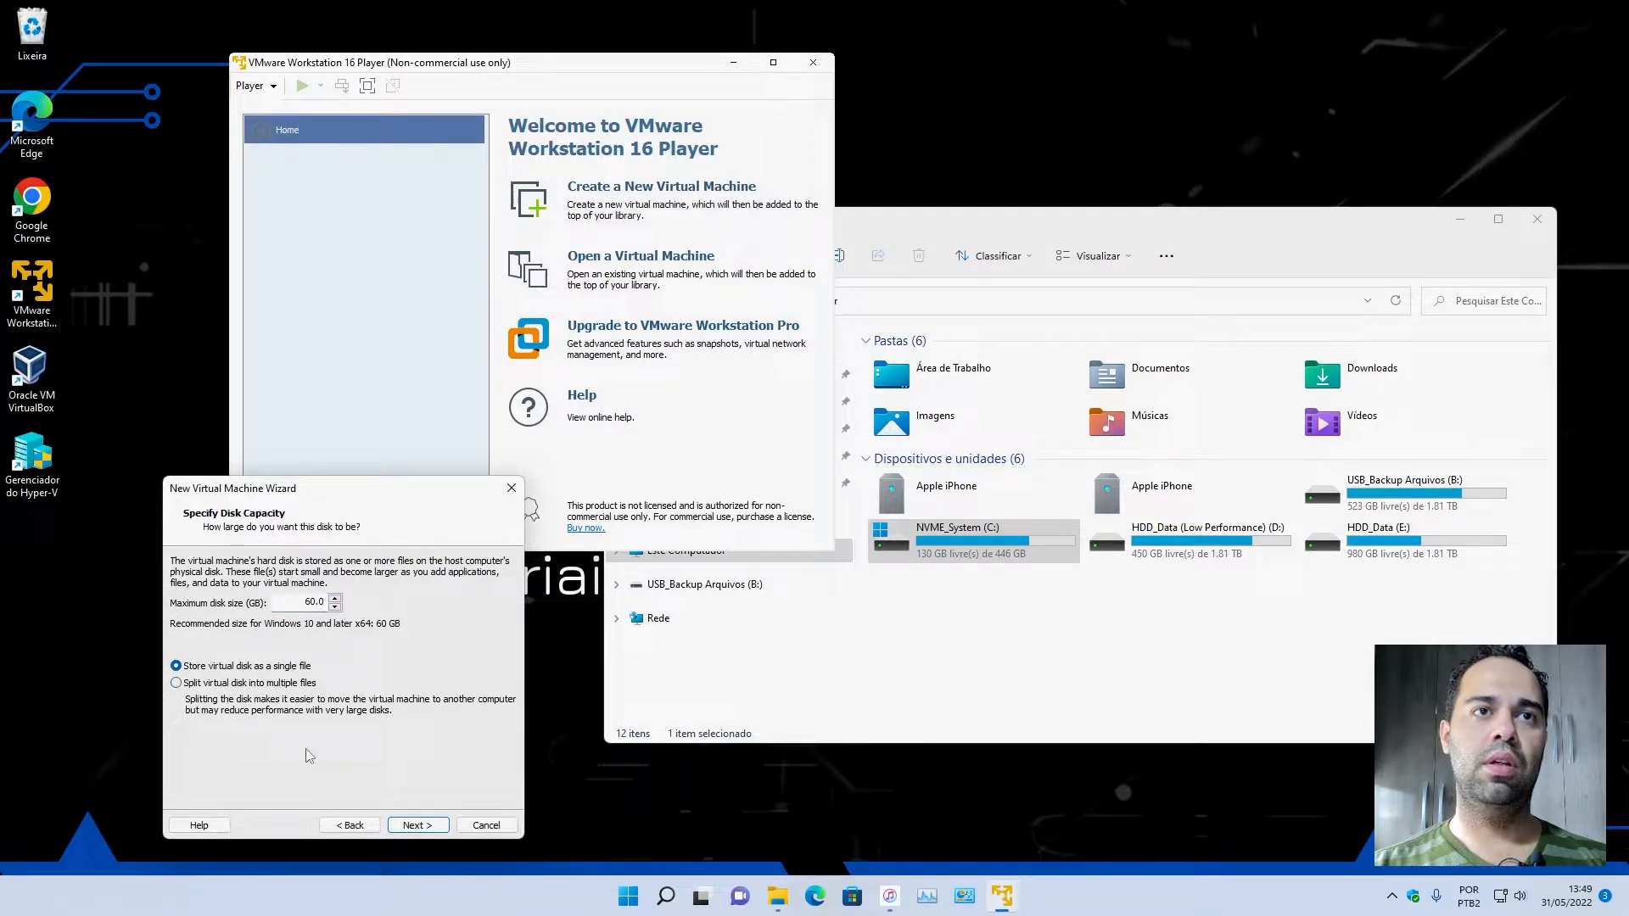
left_click(418, 825)
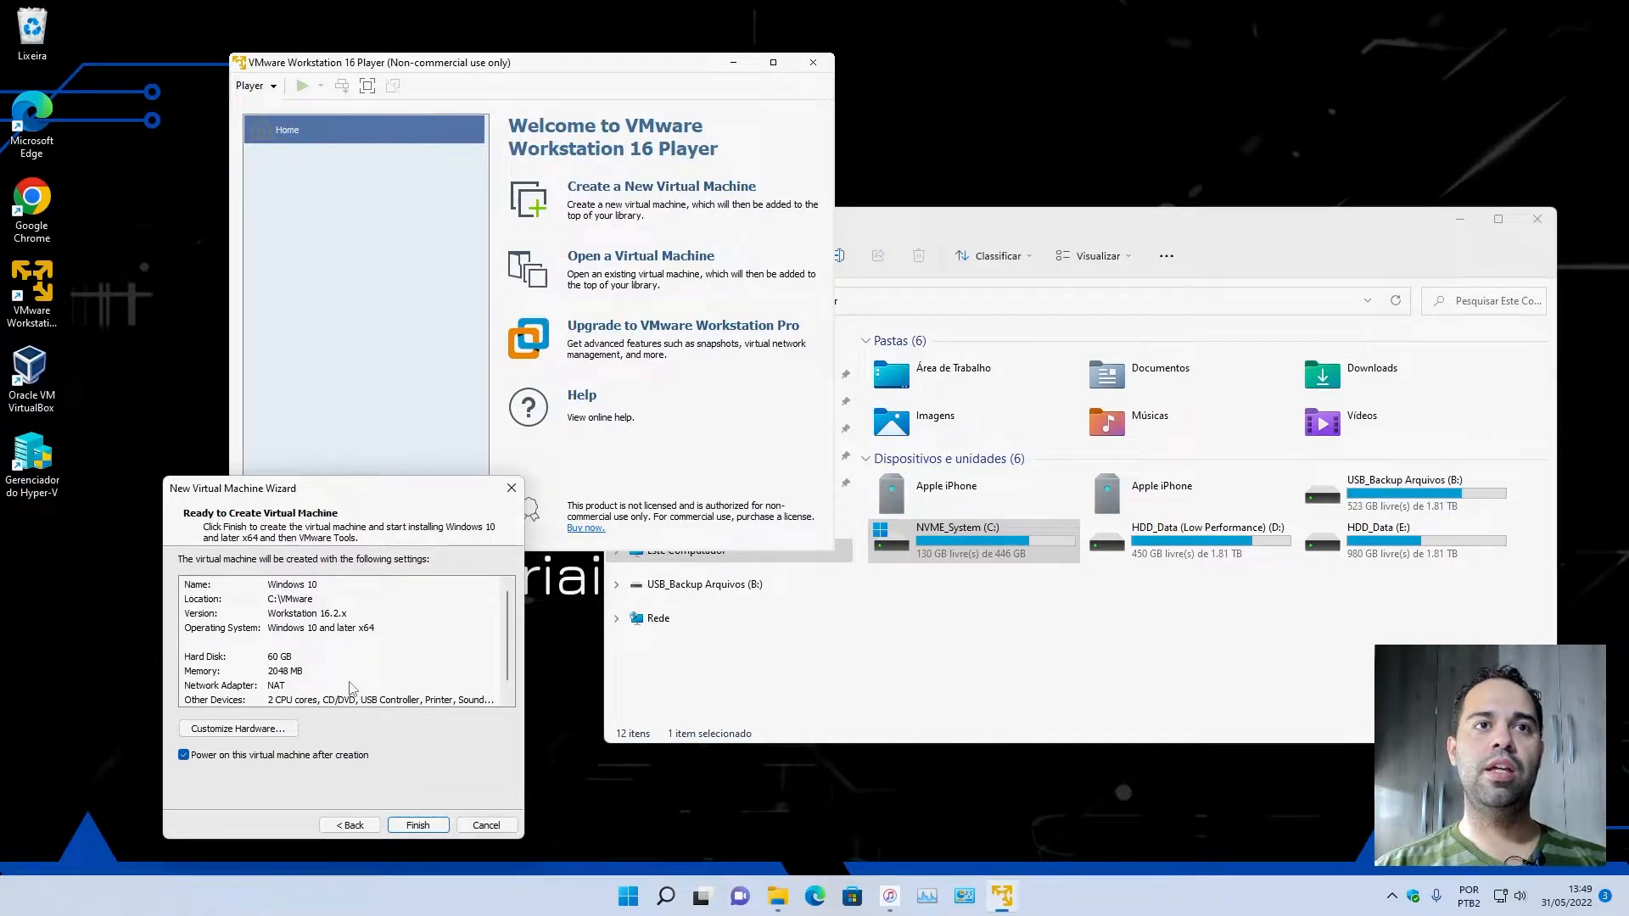
scroll(350, 687, "down", 1)
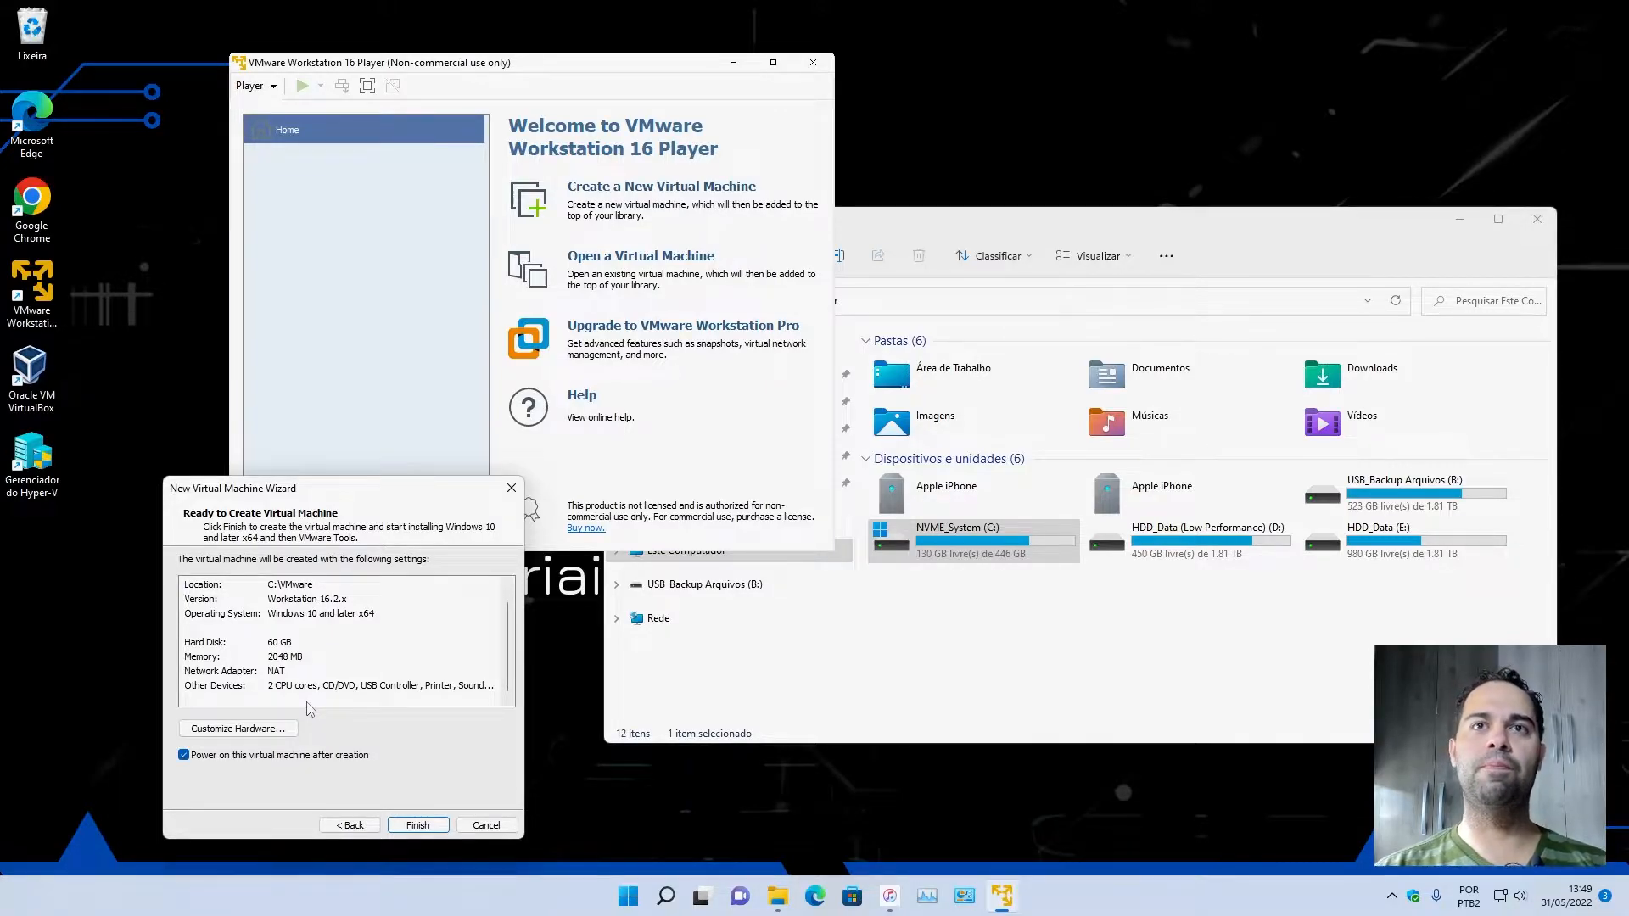
Examine the host computer's hardware performance in Task Manager and close it.
left_click(1077, 666)
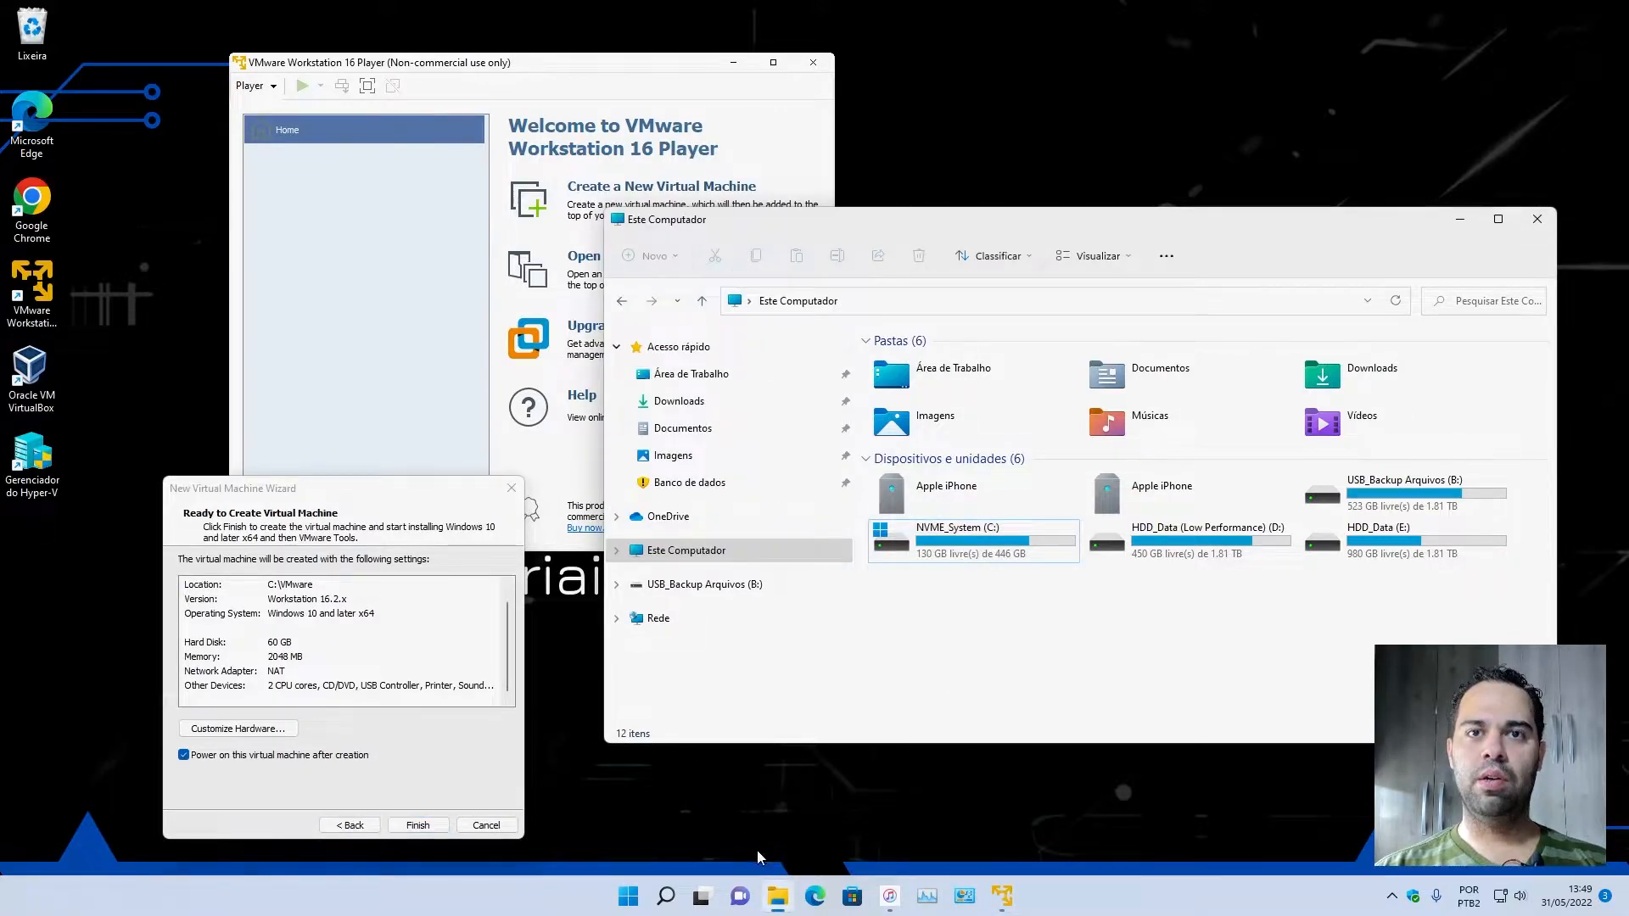
left_click(933, 897)
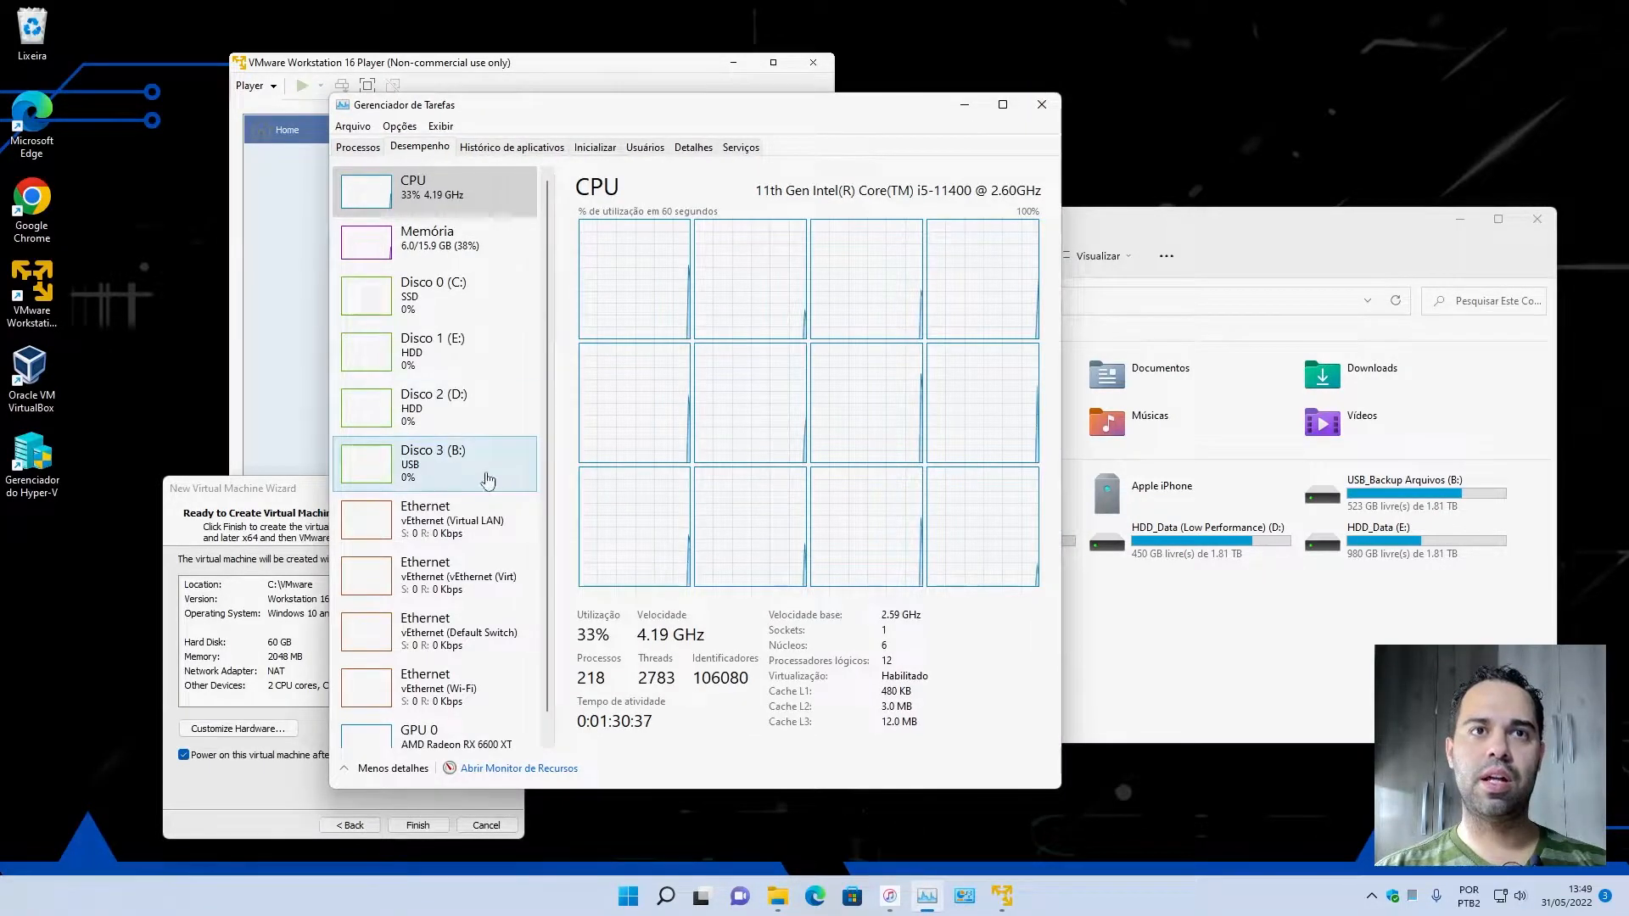
scroll(484, 492, "down", 1)
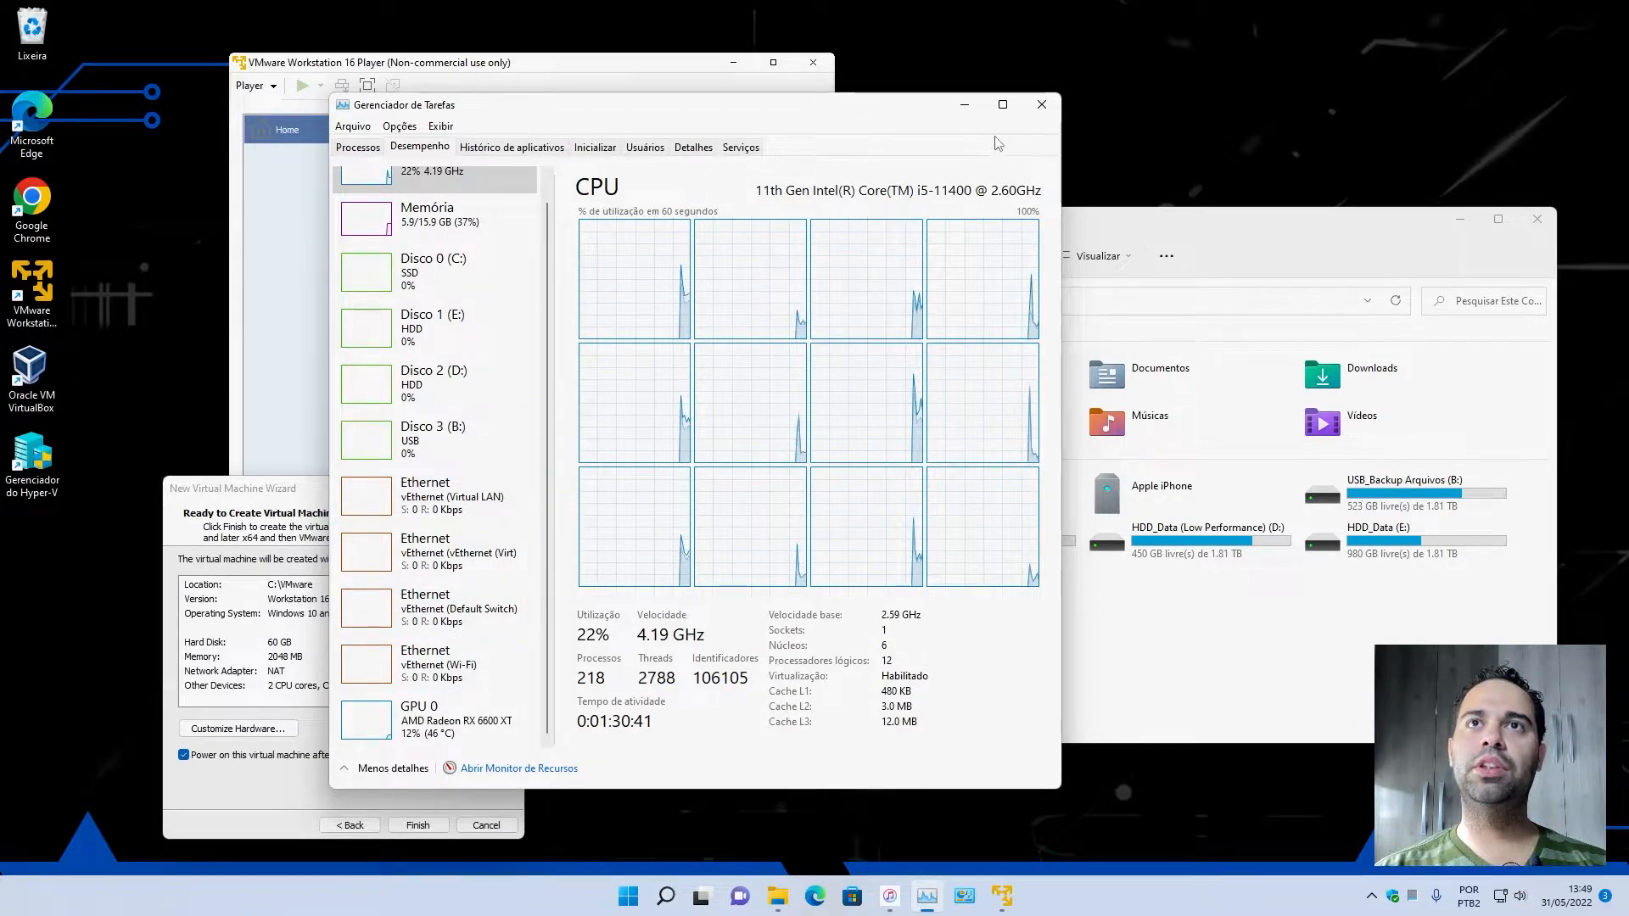
left_click(1042, 106)
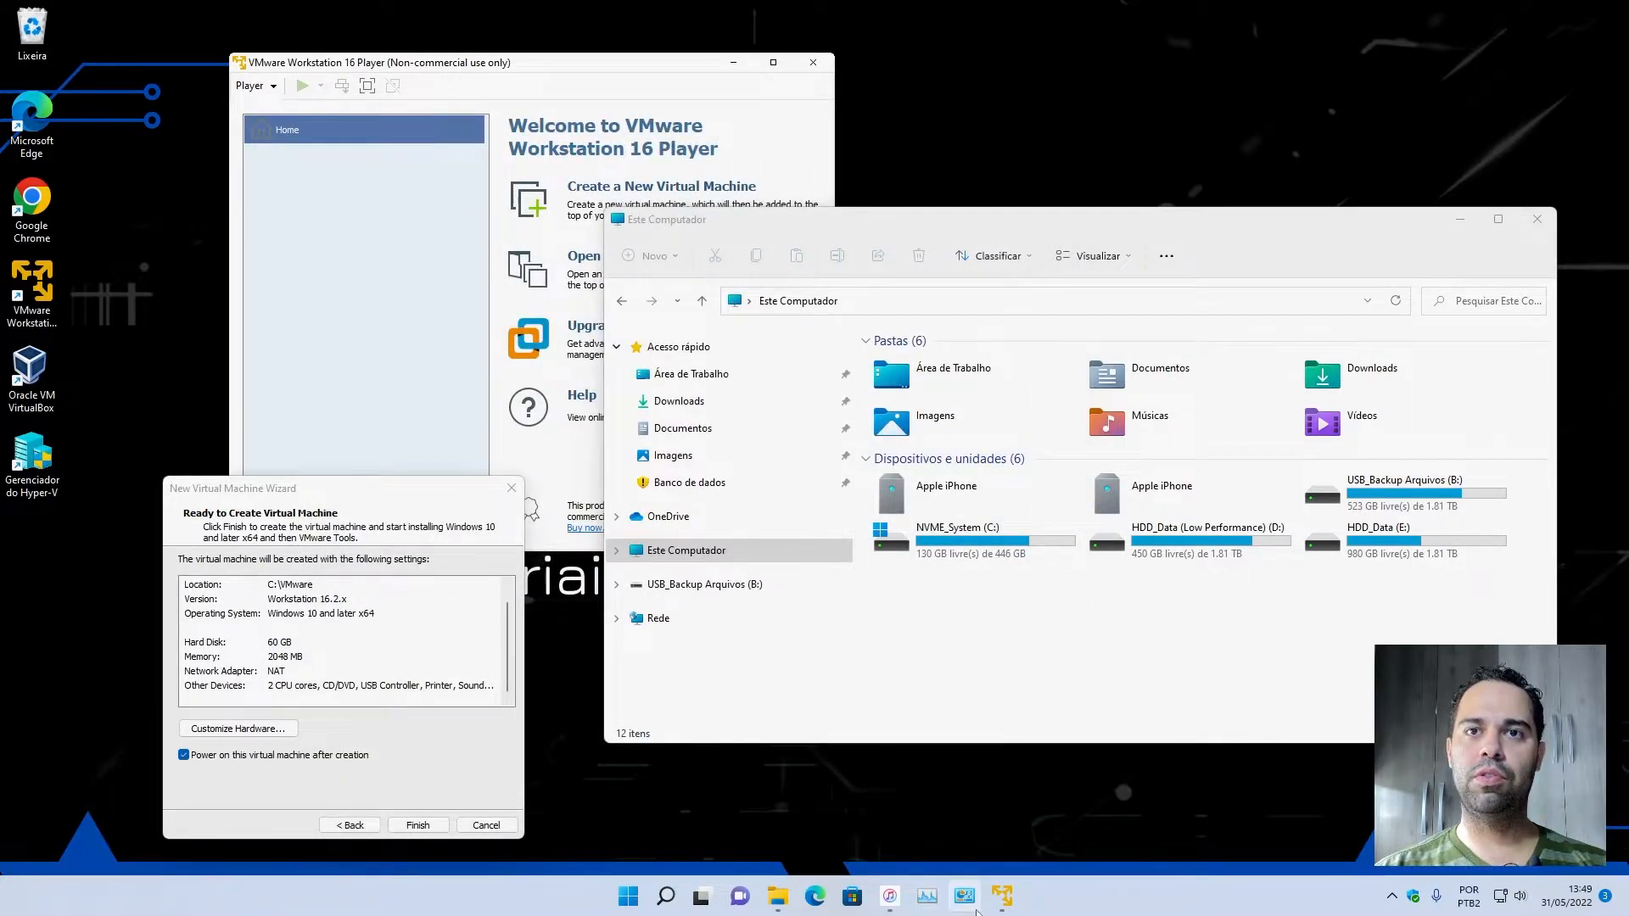
Open the Control Panel's Network and Sharing Center and show the network adapter connections.
left_click(967, 901)
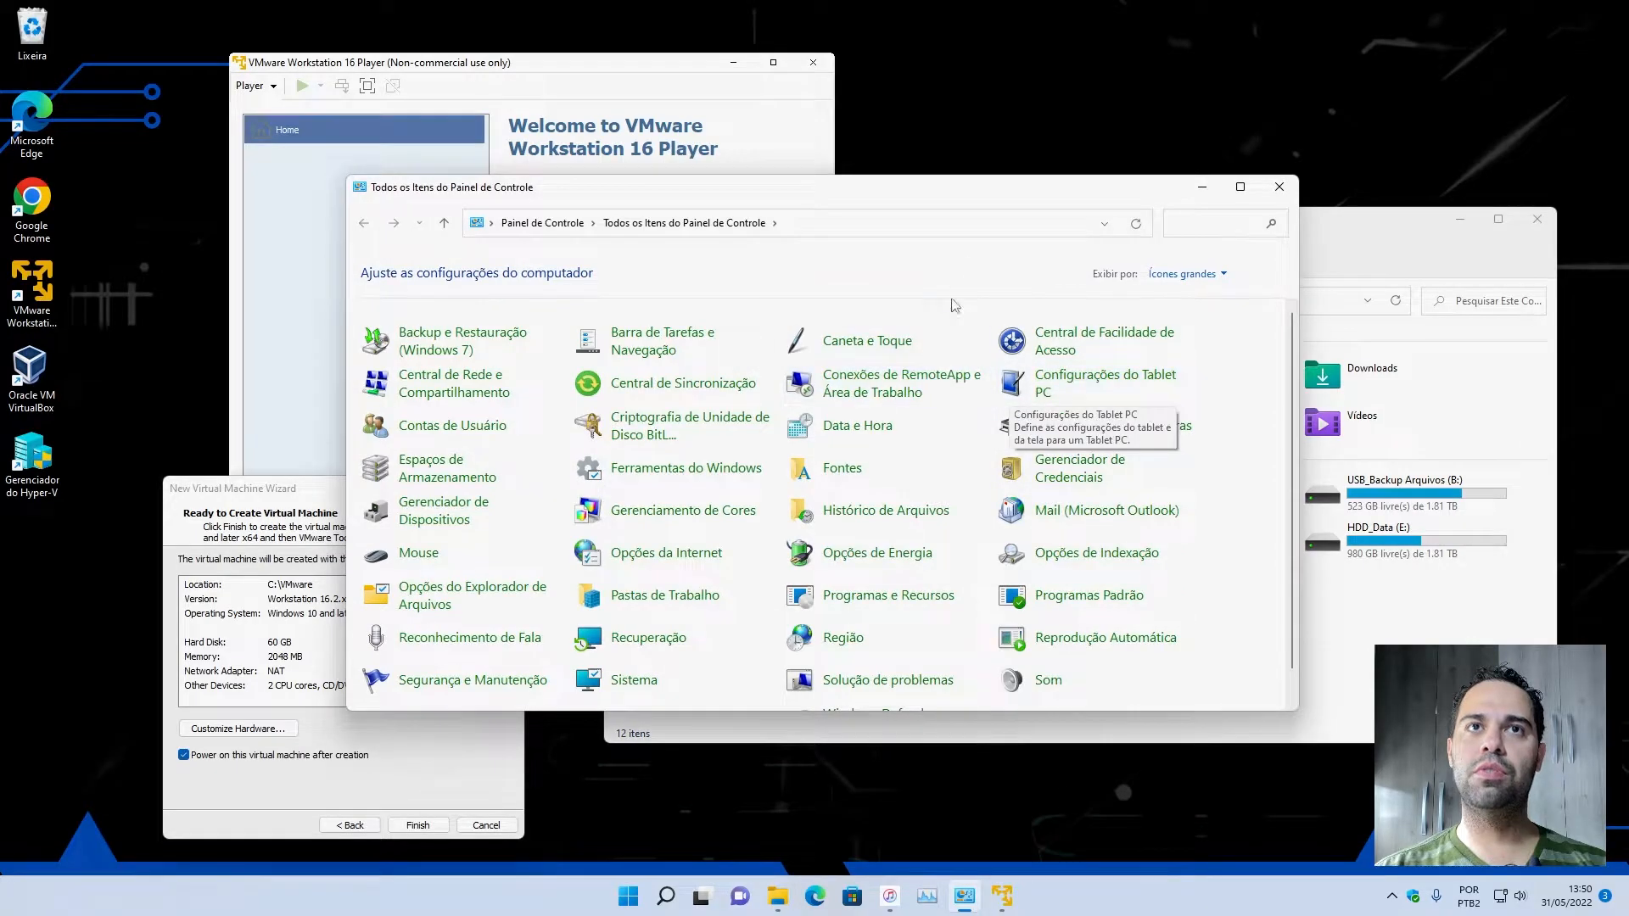
left_click(454, 383)
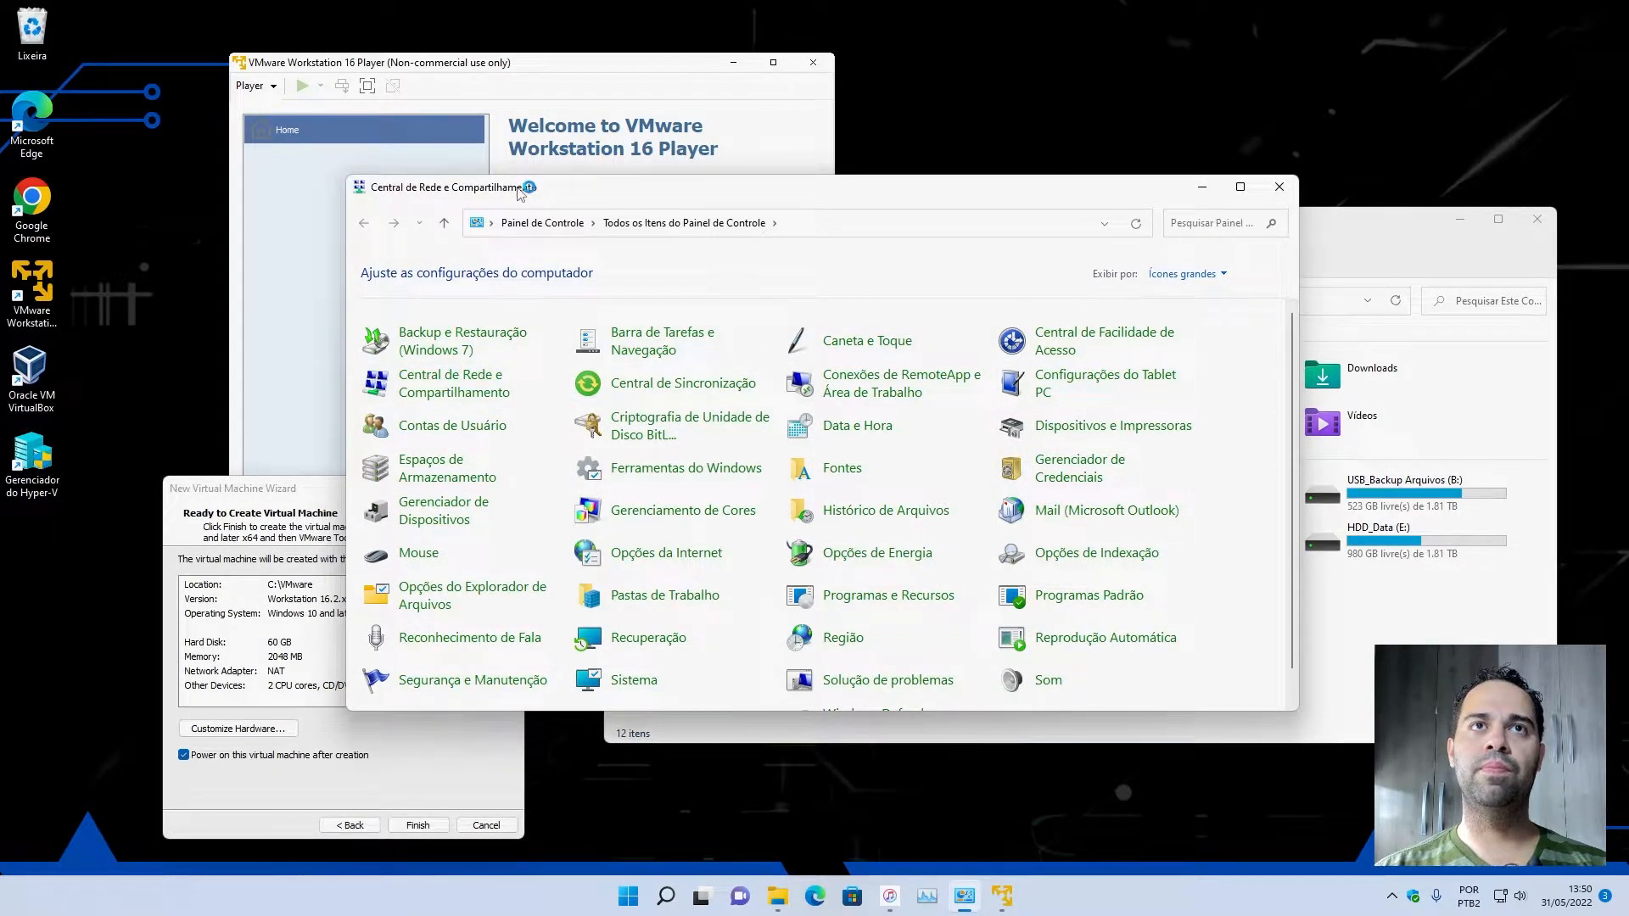
left_click_drag(521, 194, 885, 203)
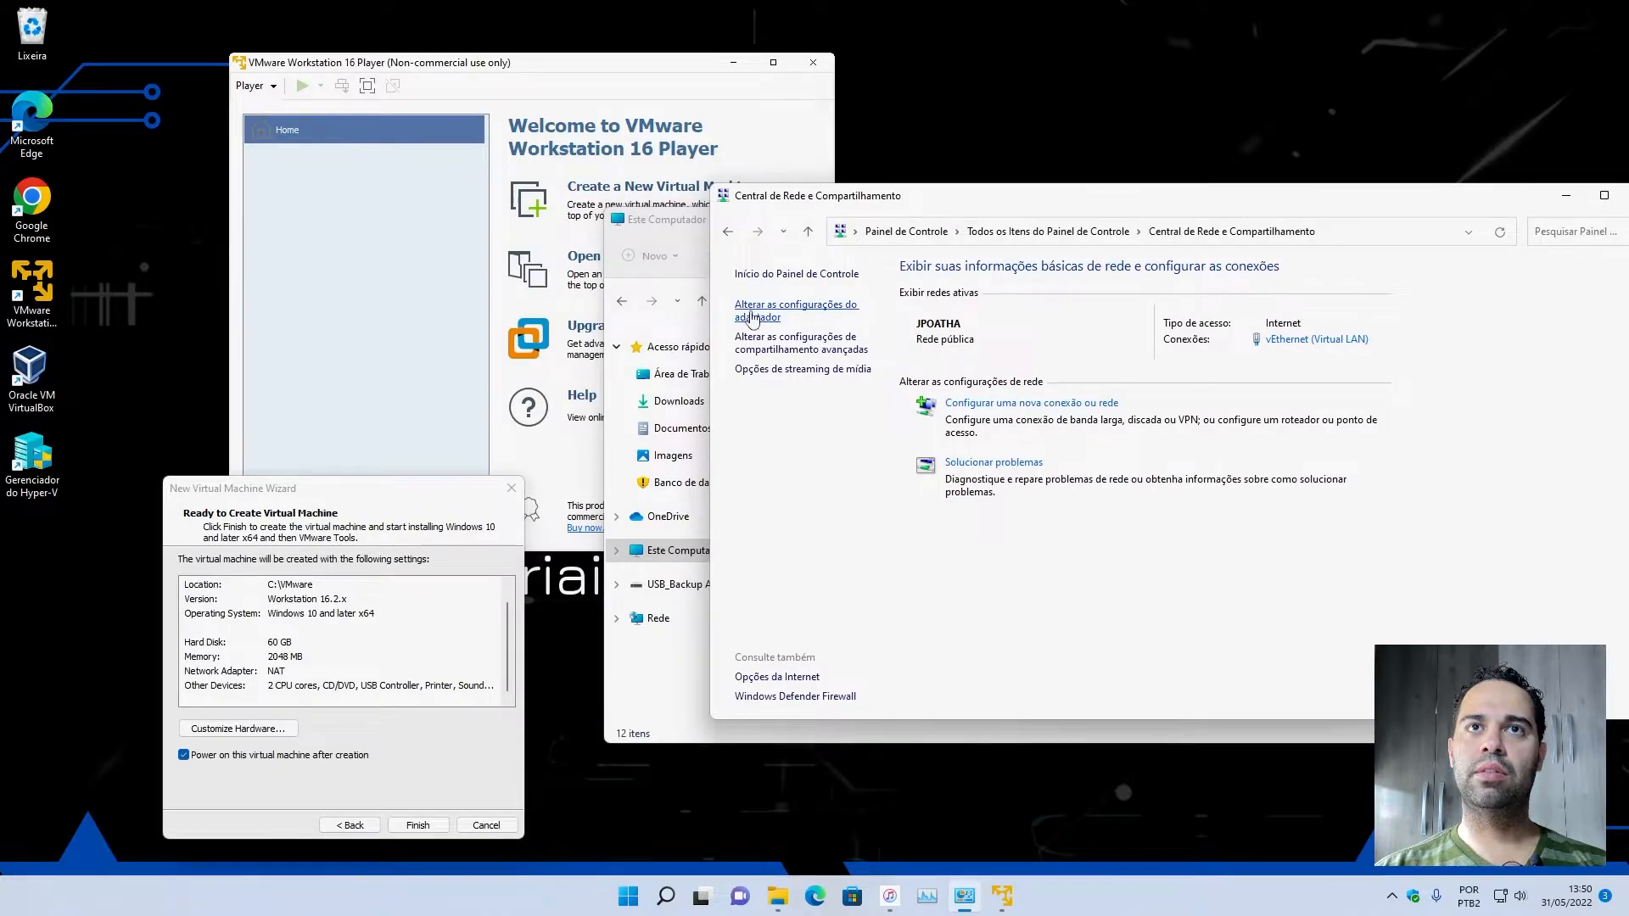
left_click(761, 320)
left_click_drag(496, 18, 1077, 87)
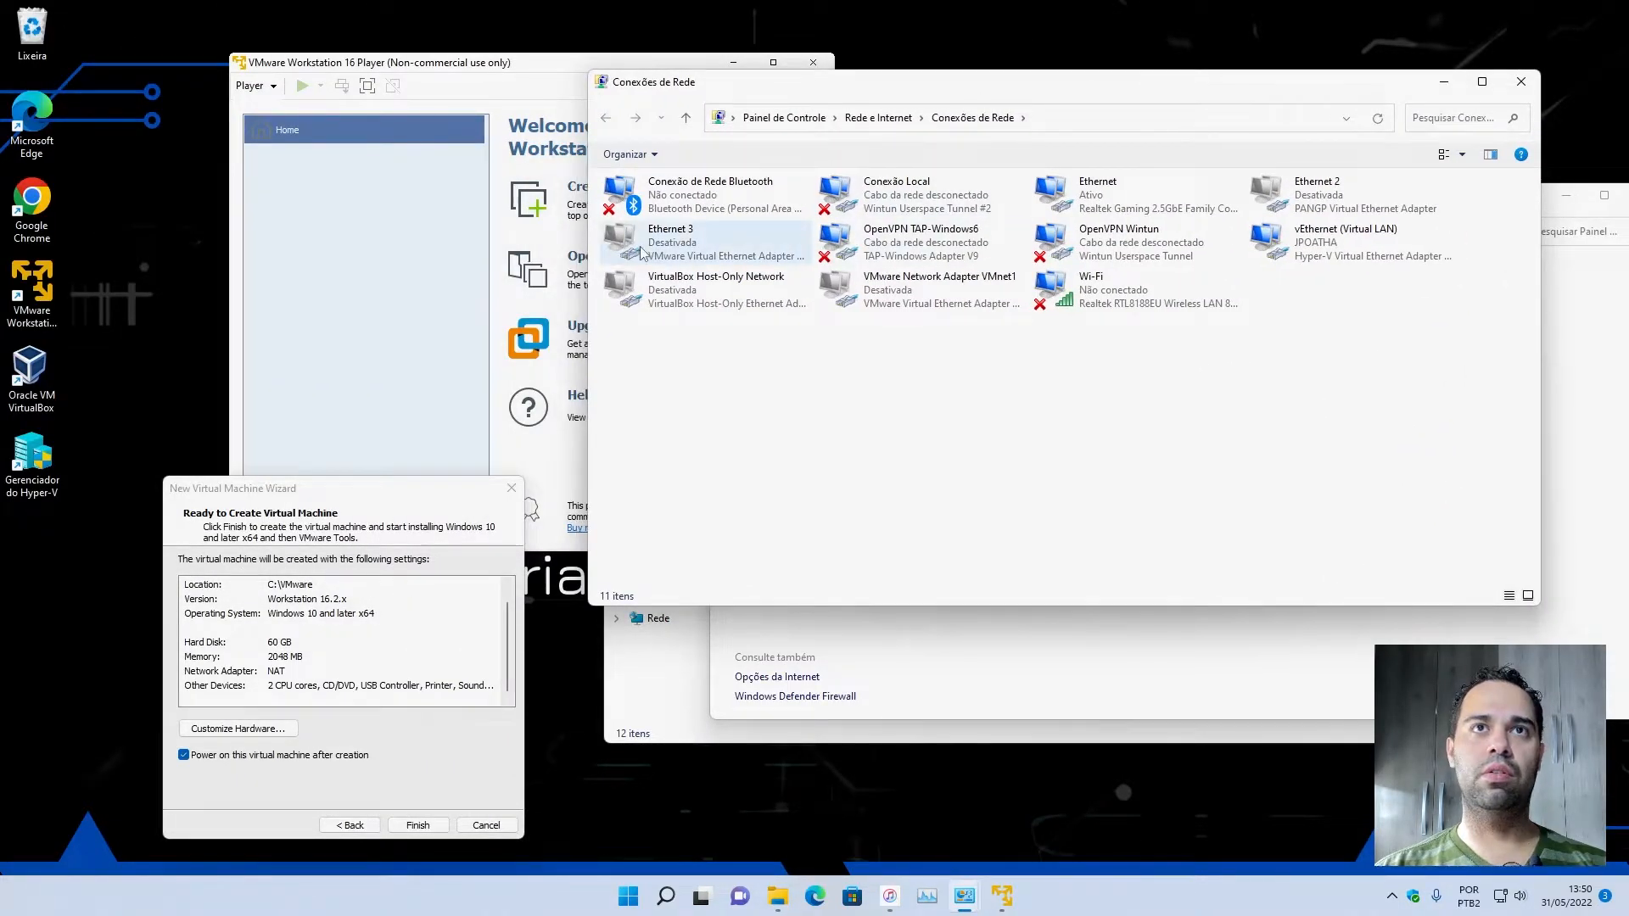
Enable the VMware virtual adapters Ethernet 3 and VMware Network Adapter VMnet1.
left_click(688, 248)
right_click(687, 248)
left_click(721, 257)
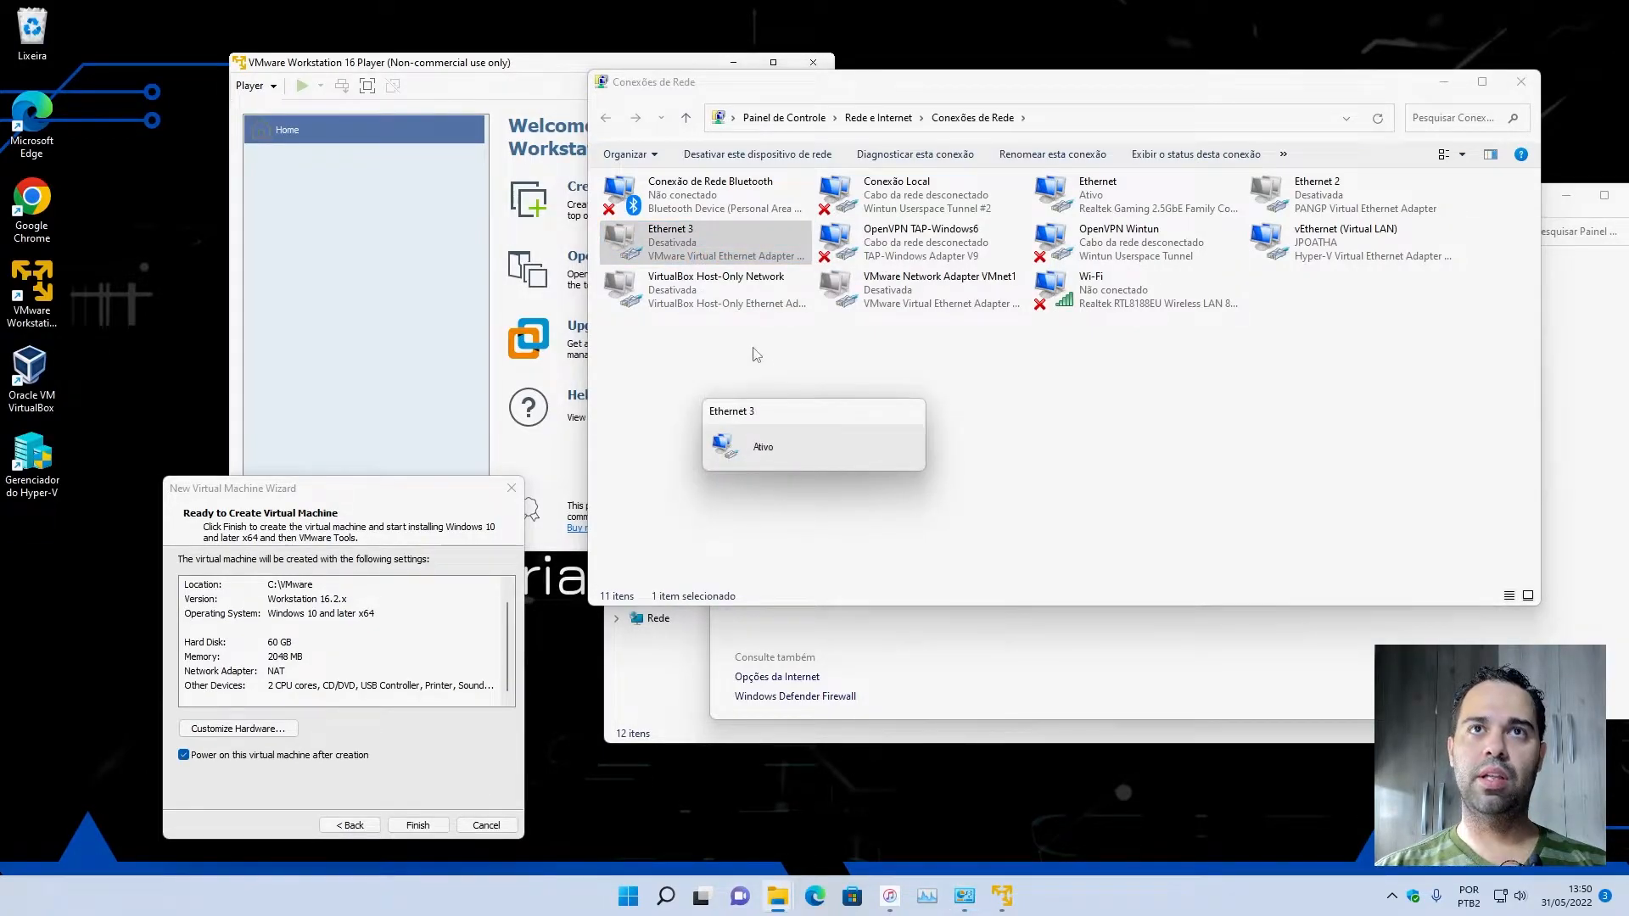
left_click(889, 296)
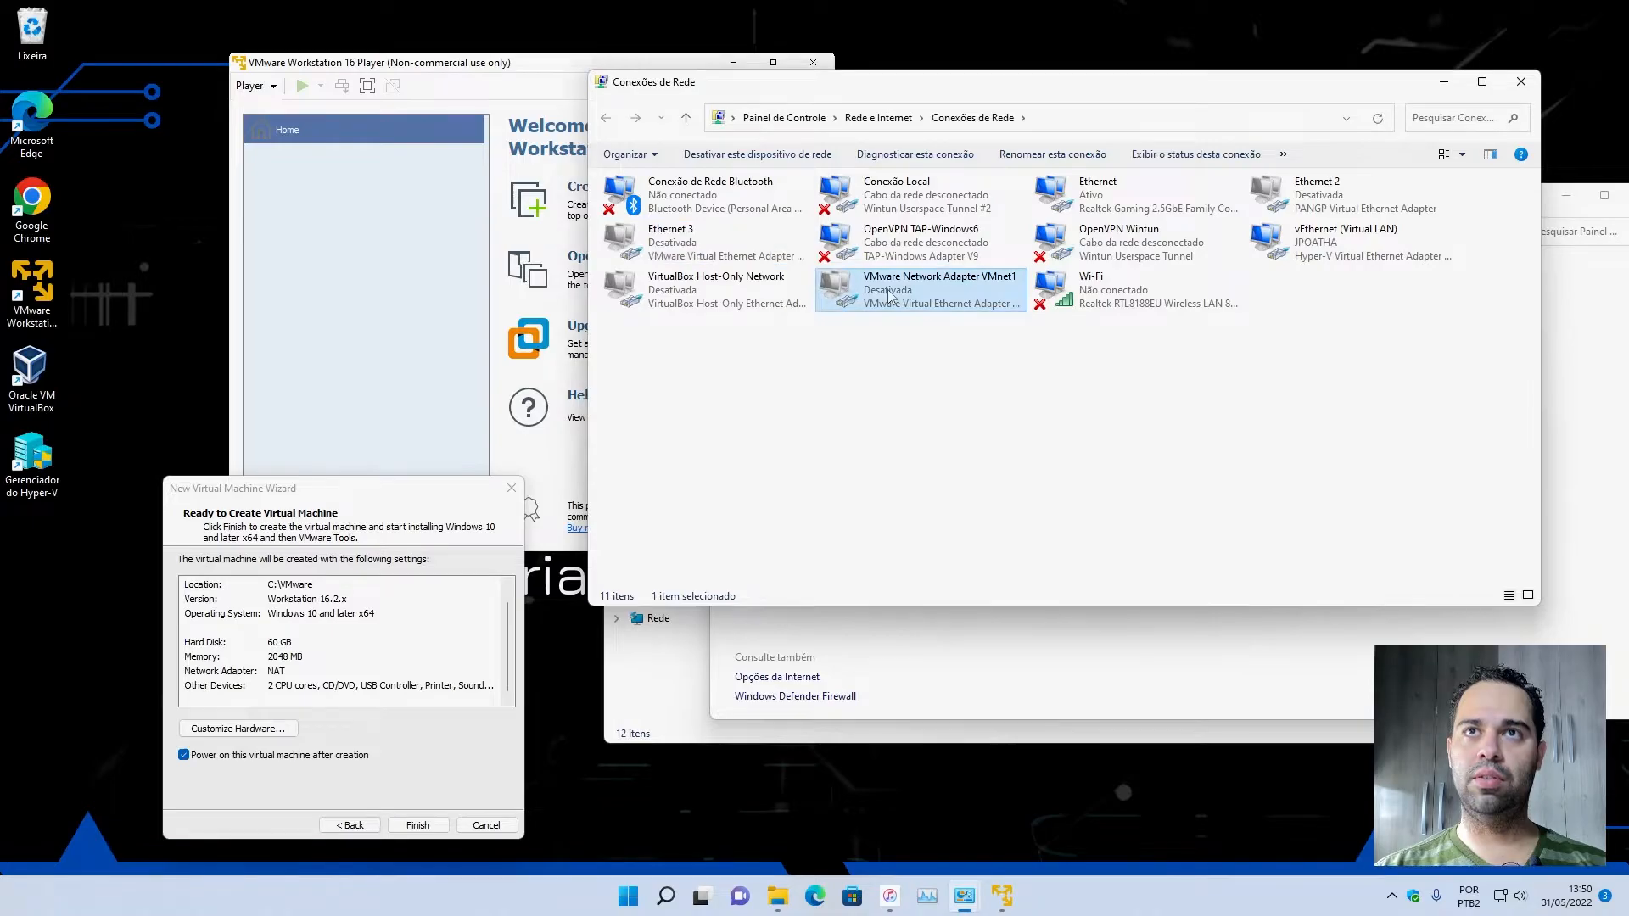
right_click(889, 295)
left_click(907, 304)
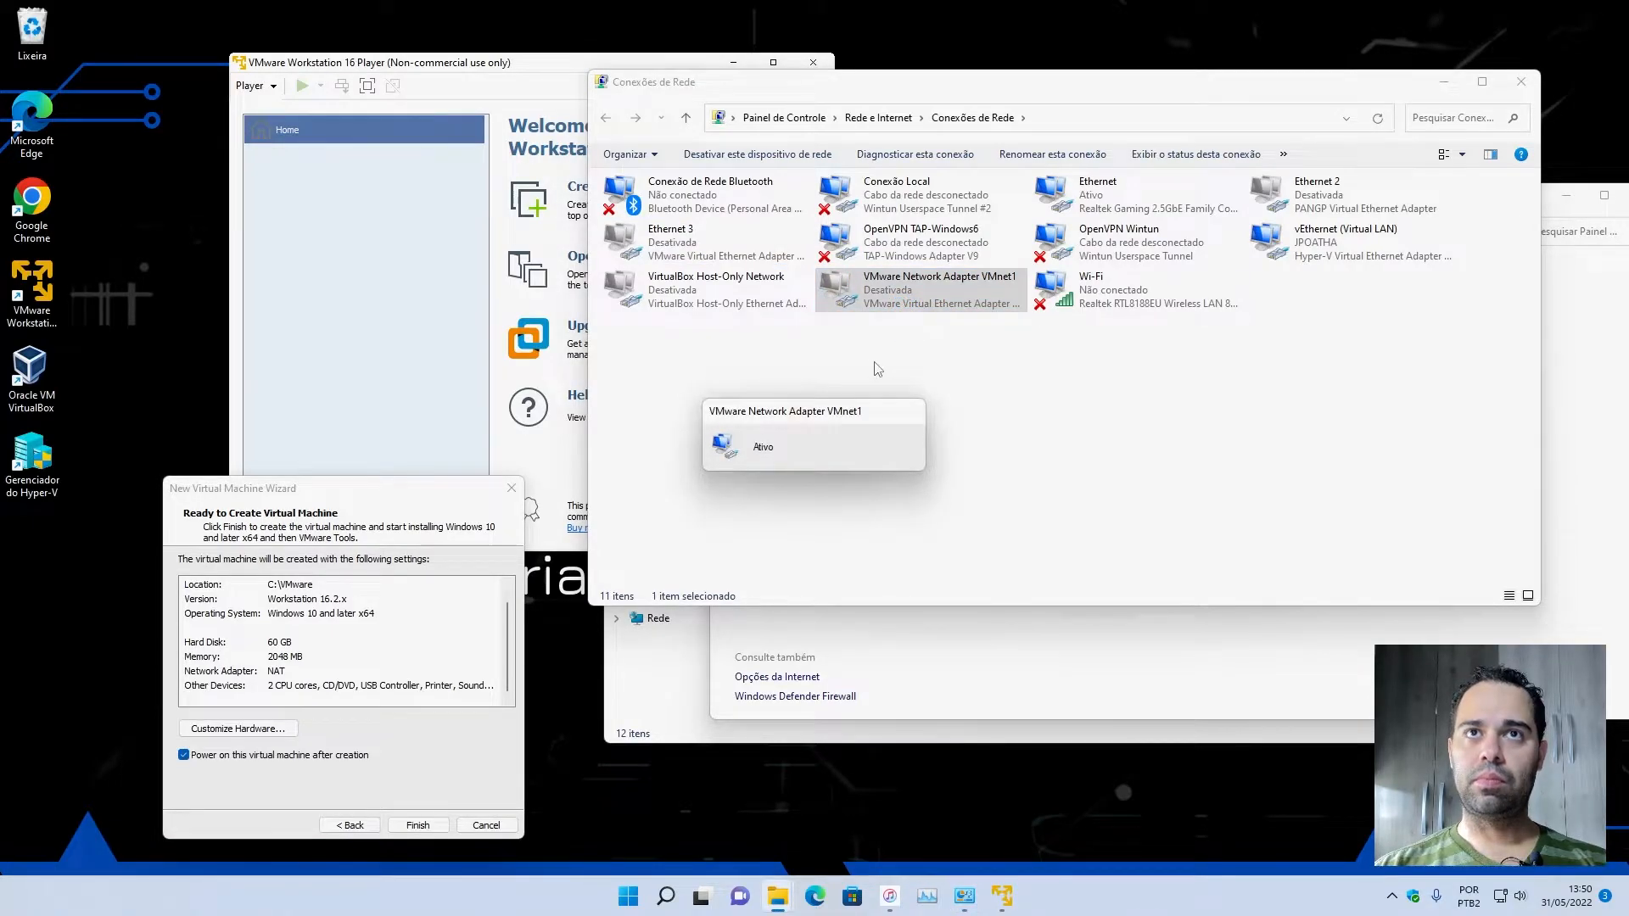
left_click(838, 312)
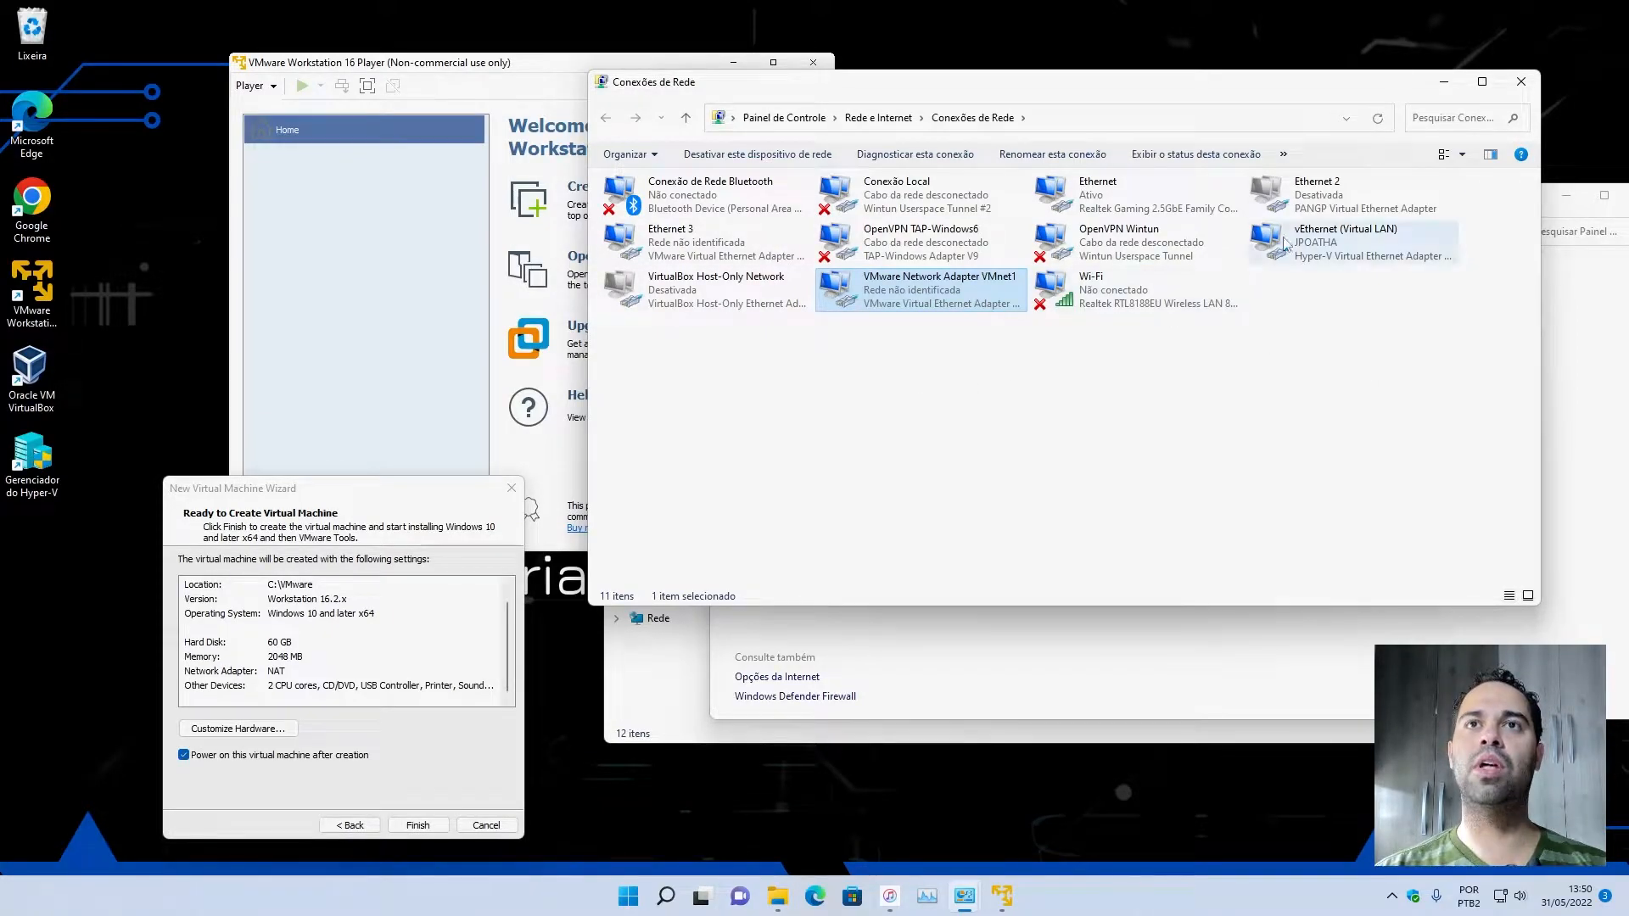
Close the Network Connections, Network and Sharing Center and File Explorer windows to return to the virtual machine wizard.
left_click(1521, 81)
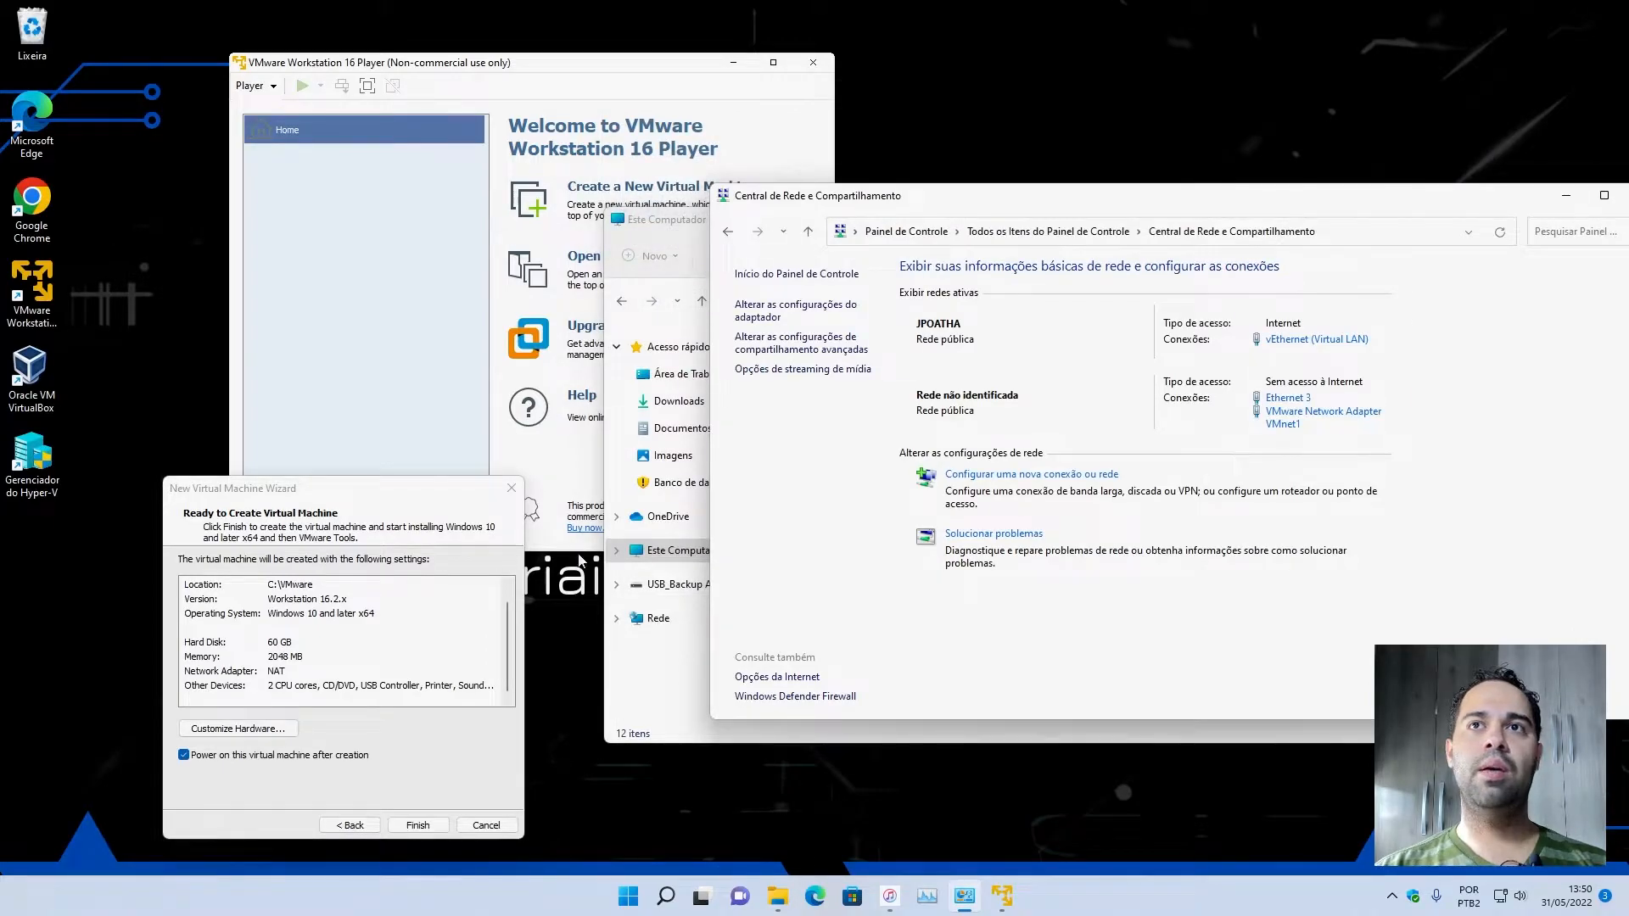
left_click(1566, 195)
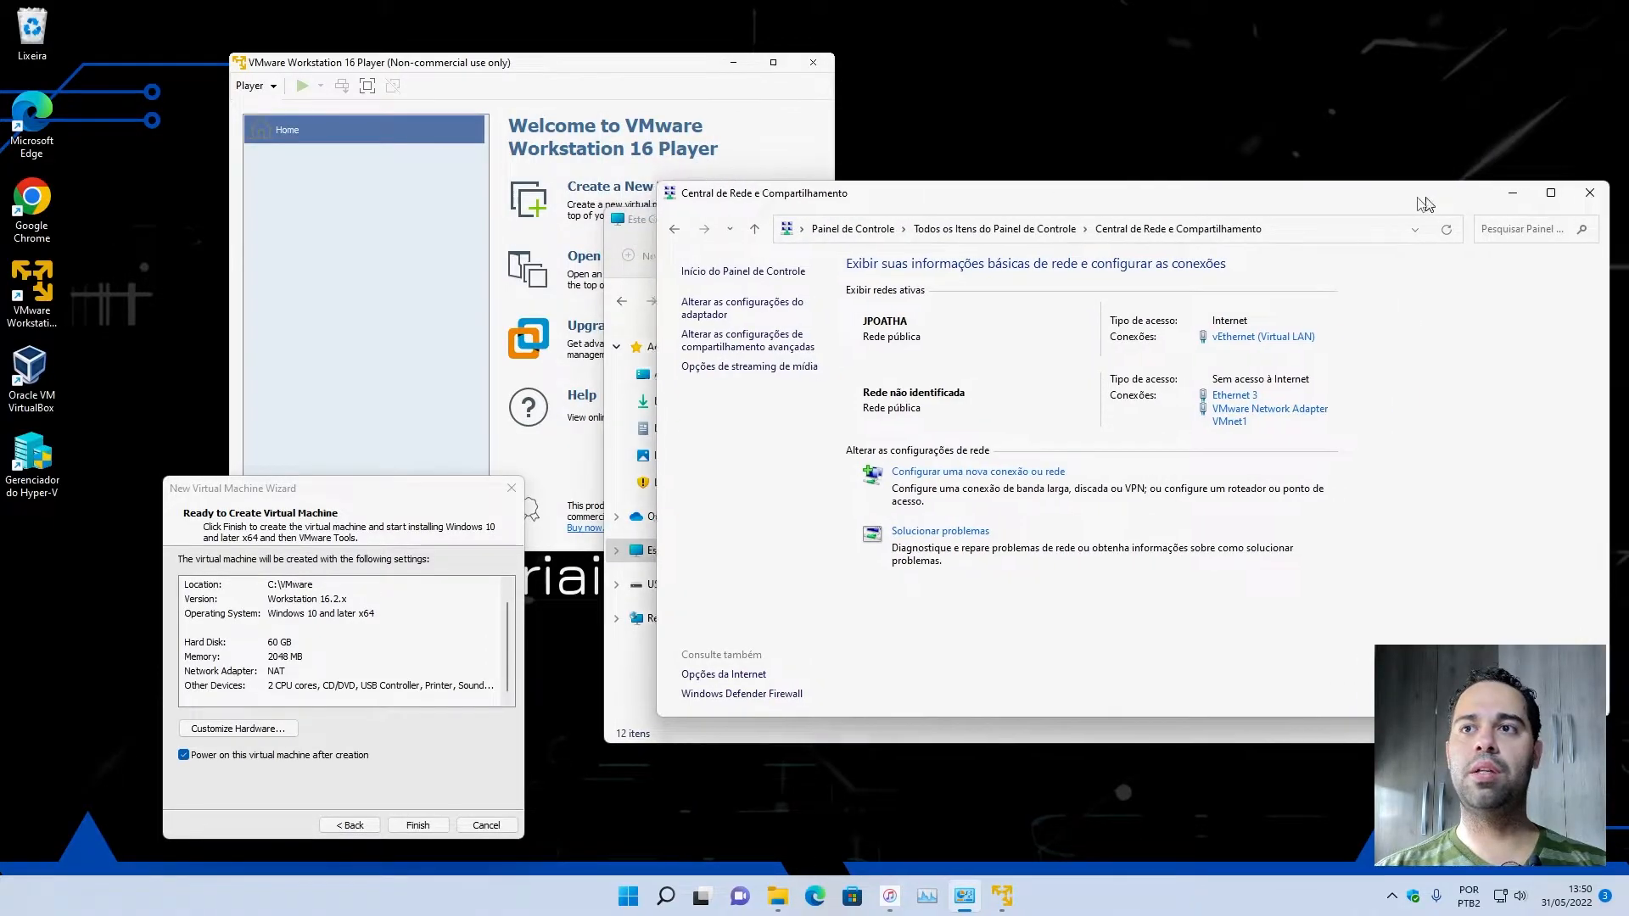
left_click(1536, 219)
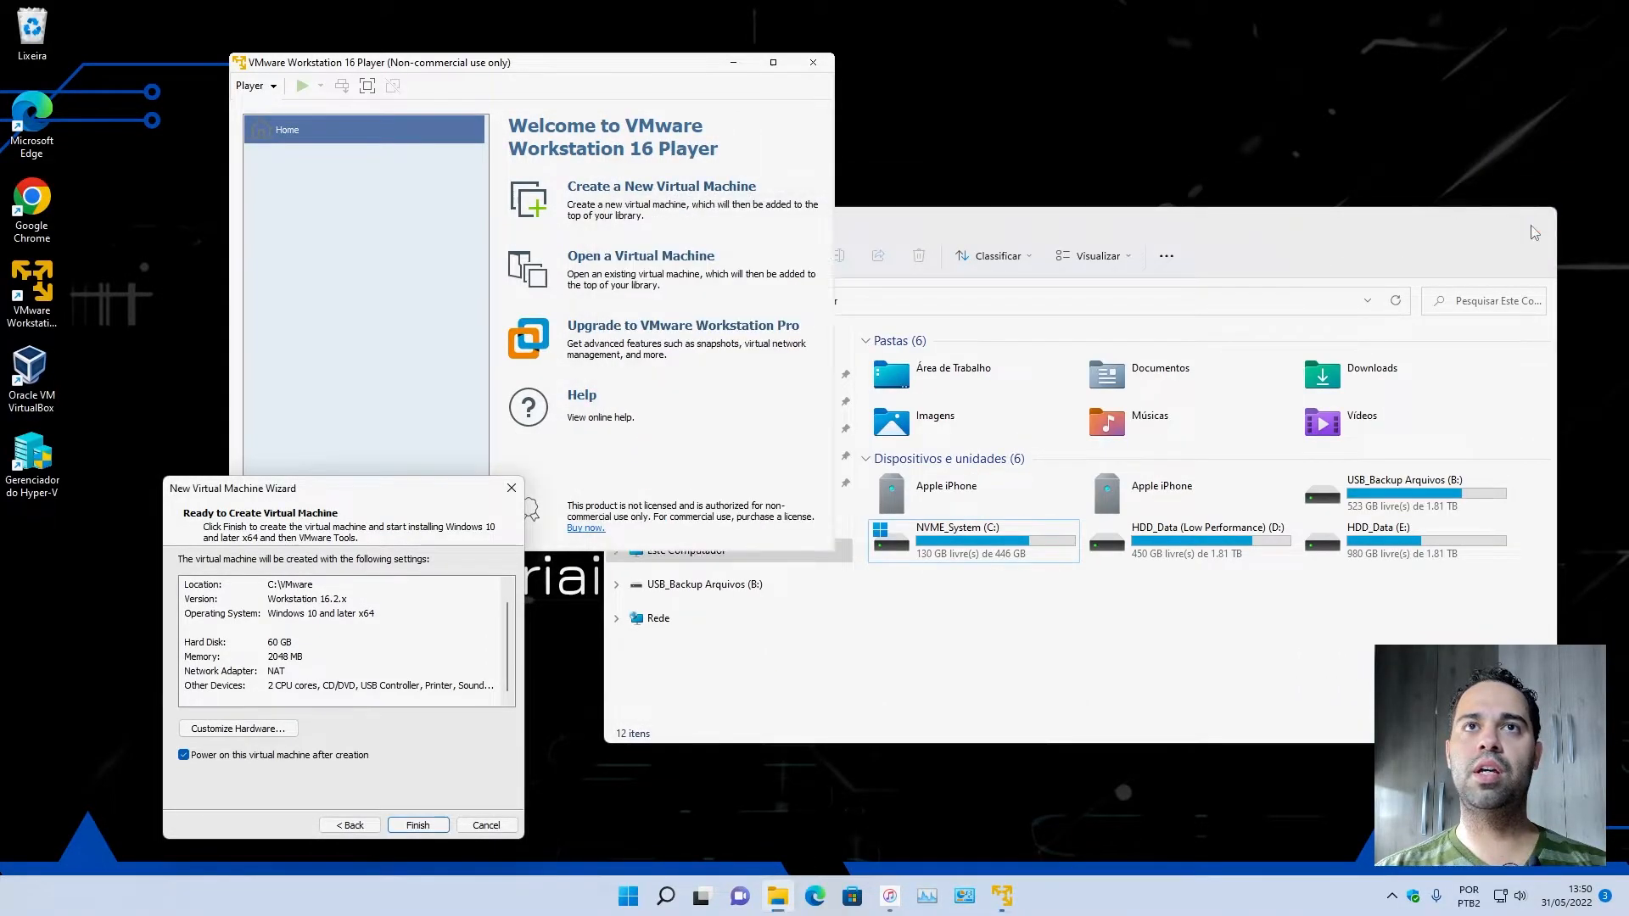
Finish the wizard to create and power on the Windows 10 virtual machine, and dismiss the side channel mitigations hint.
left_click(437, 825)
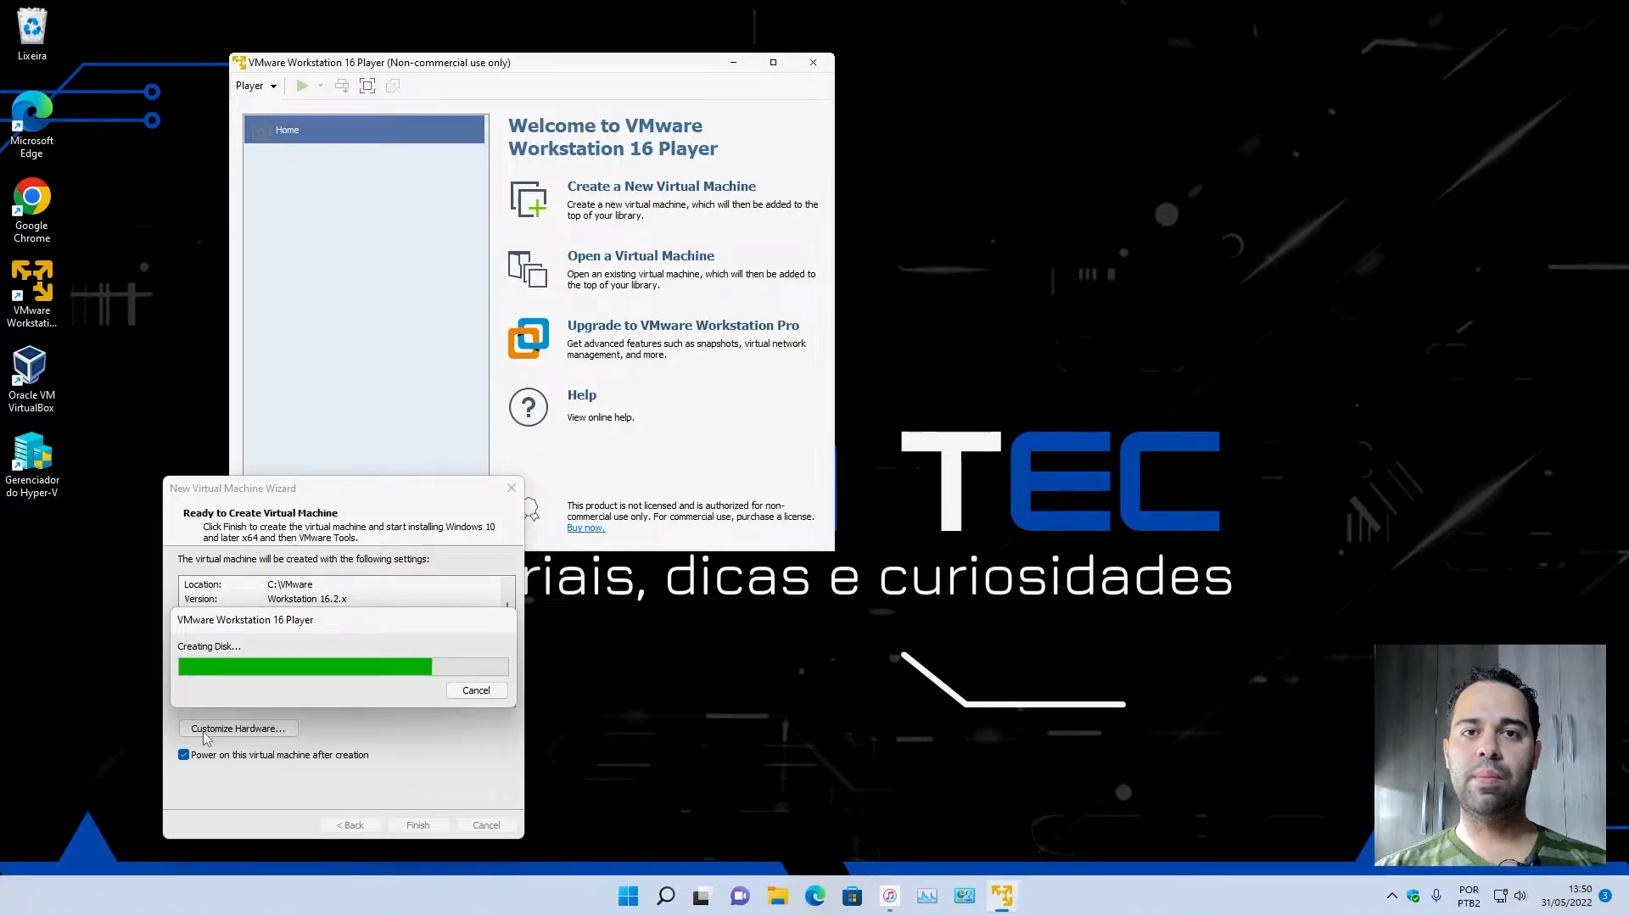
left_click_drag(280, 621, 281, 382)
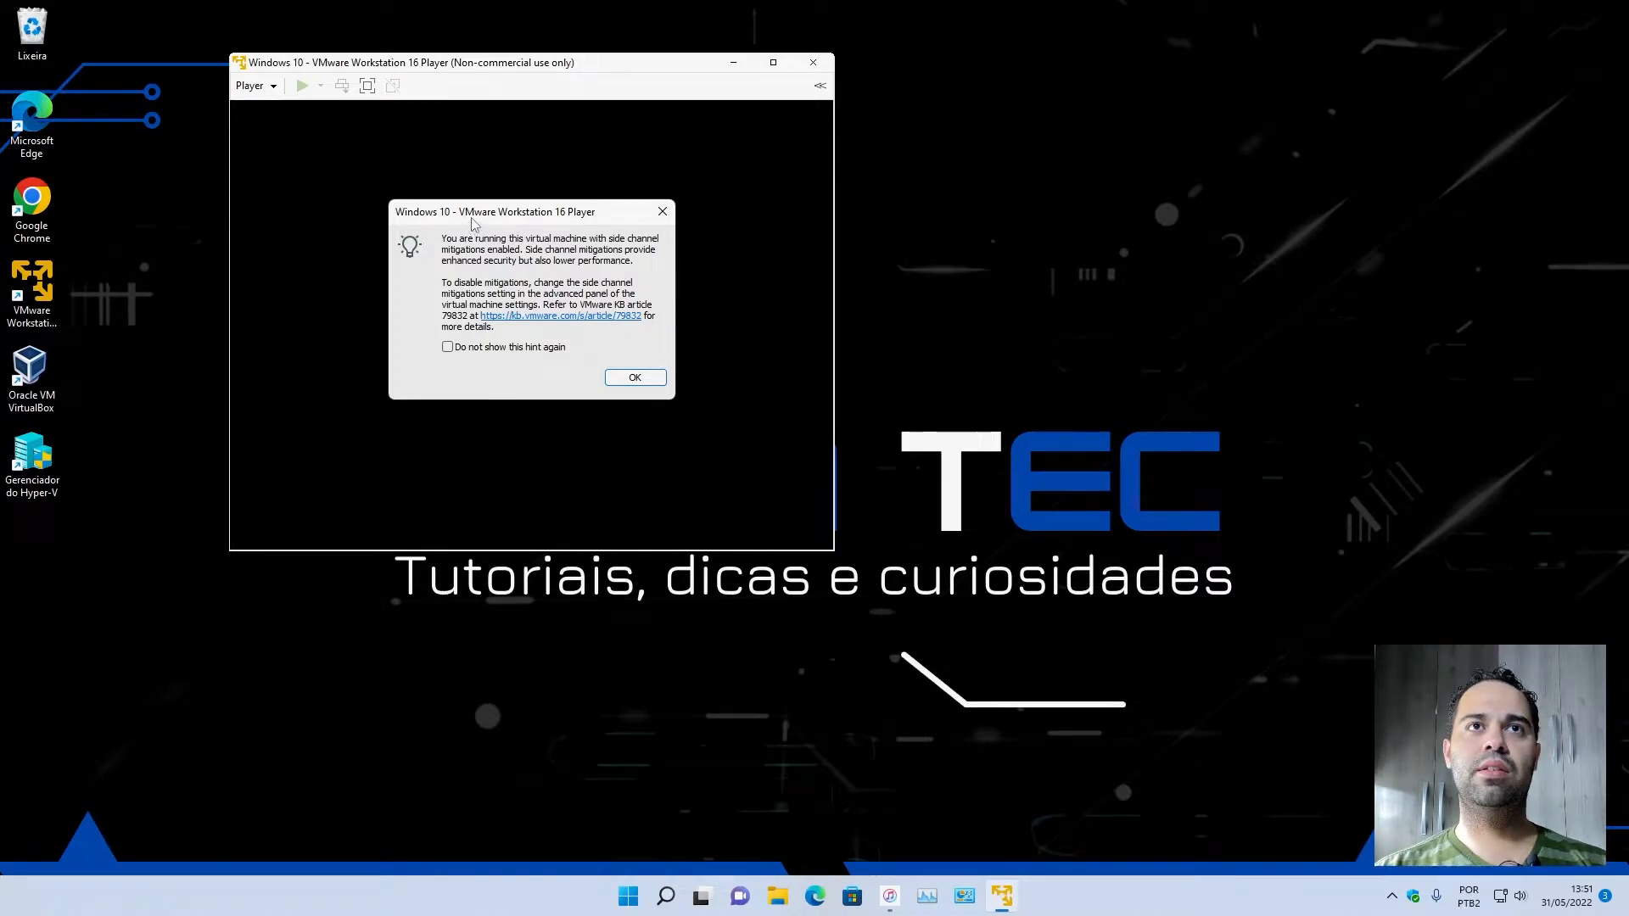
left_click_drag(475, 217, 404, 272)
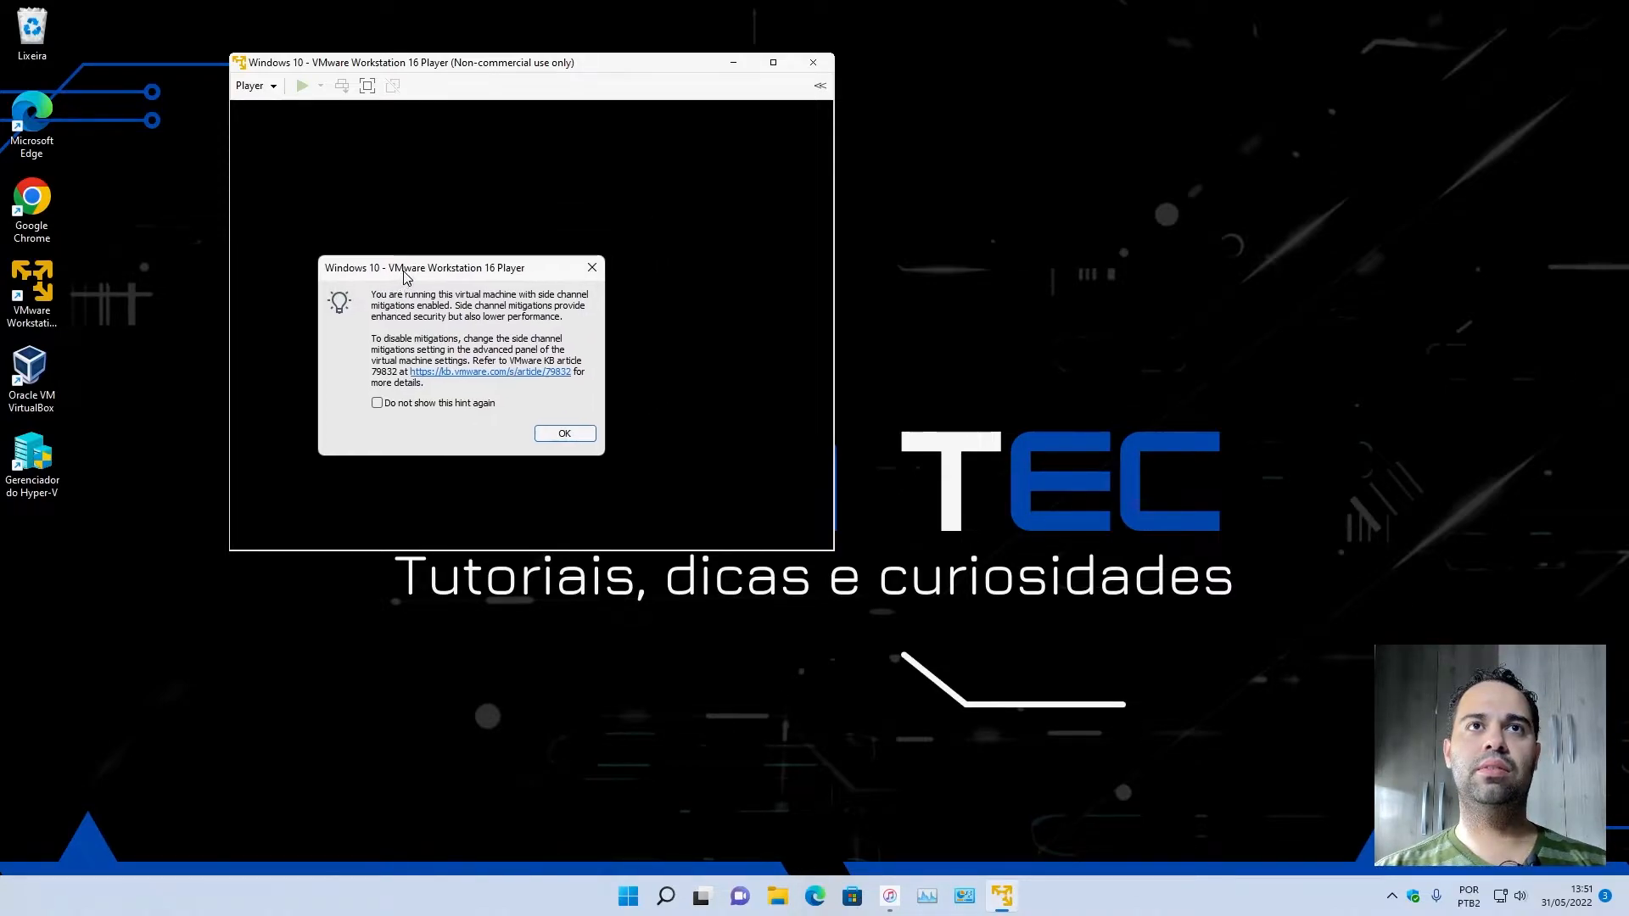
left_click(565, 436)
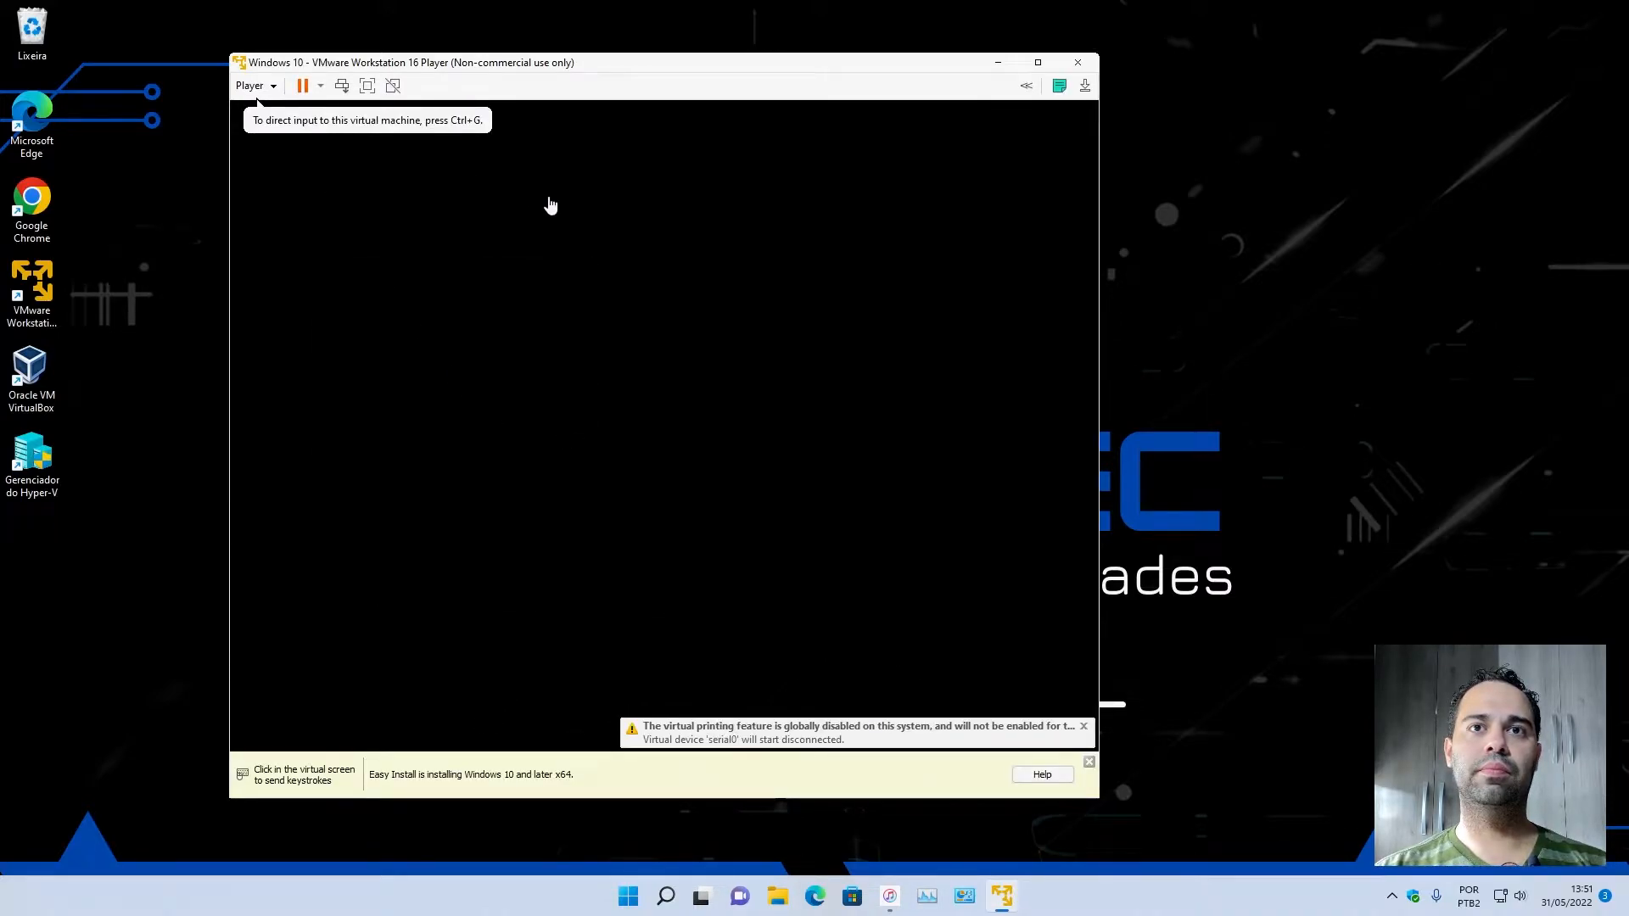
Shut down the guest of the running Windows 10 virtual machine and confirm the shutdown.
left_click_drag(701, 66, 664, 69)
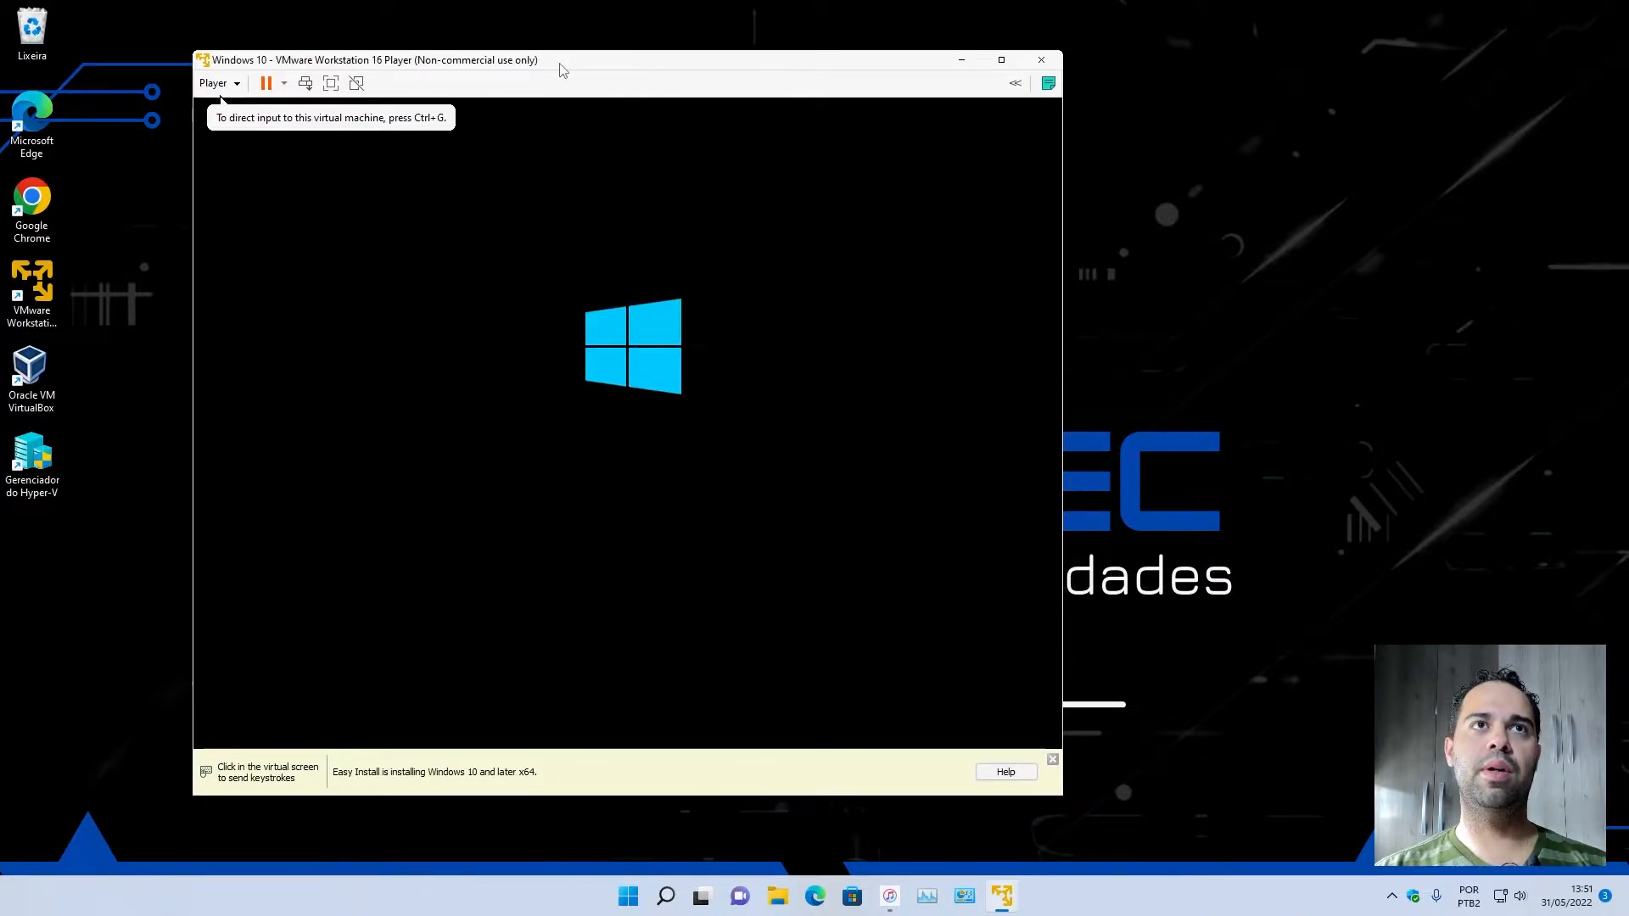
left_click(214, 82)
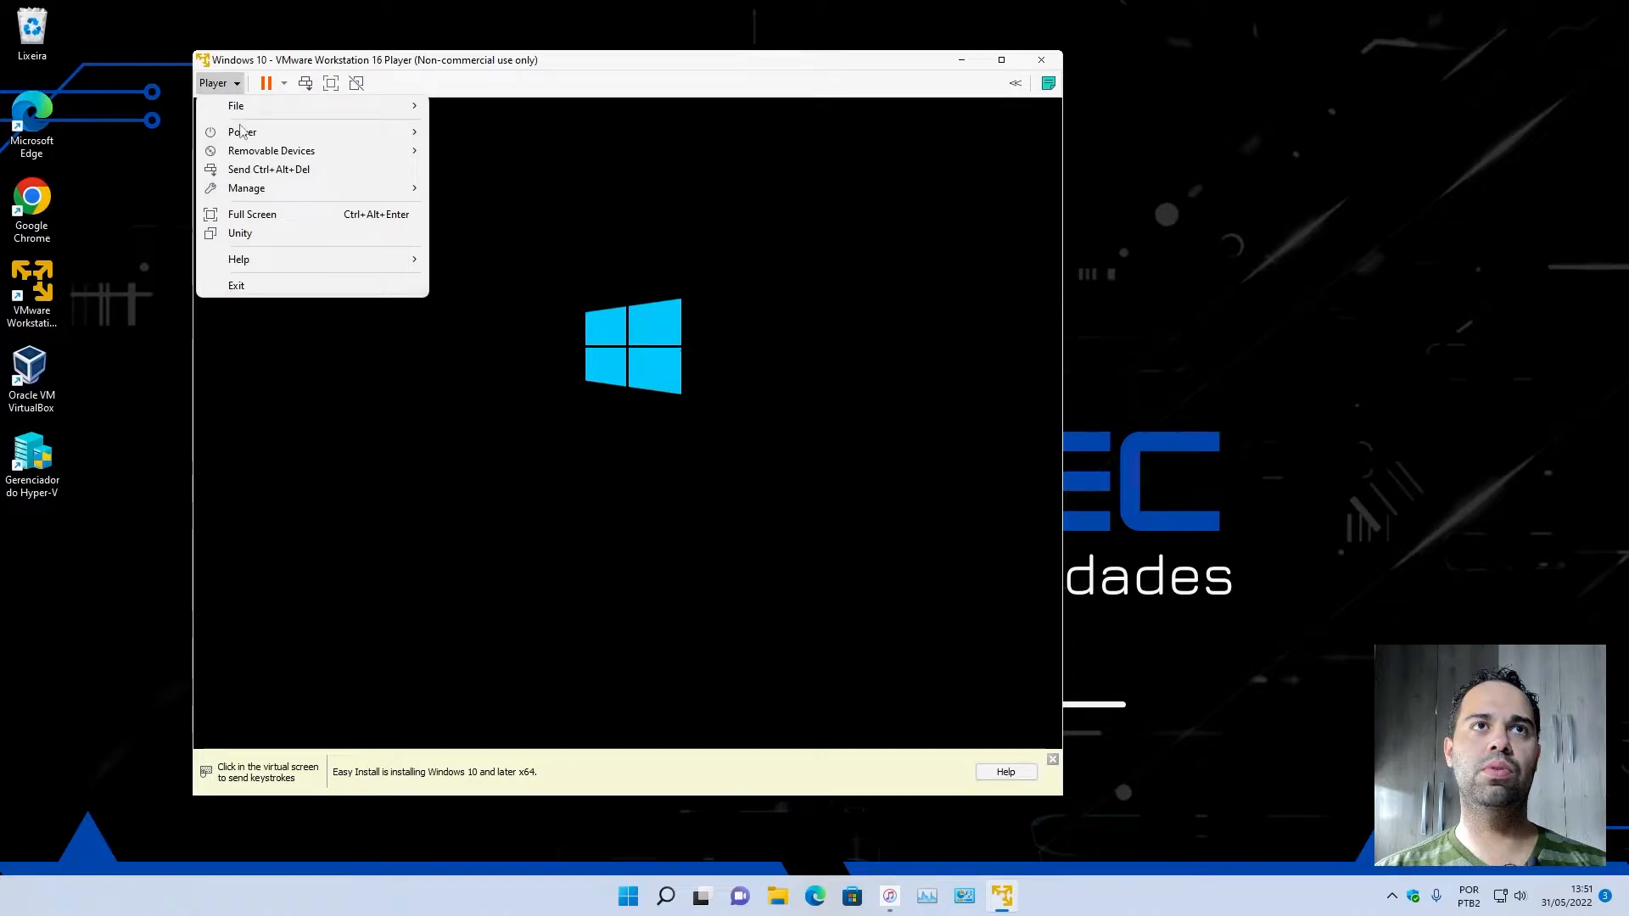
mouse_move(254, 131)
left_click(472, 152)
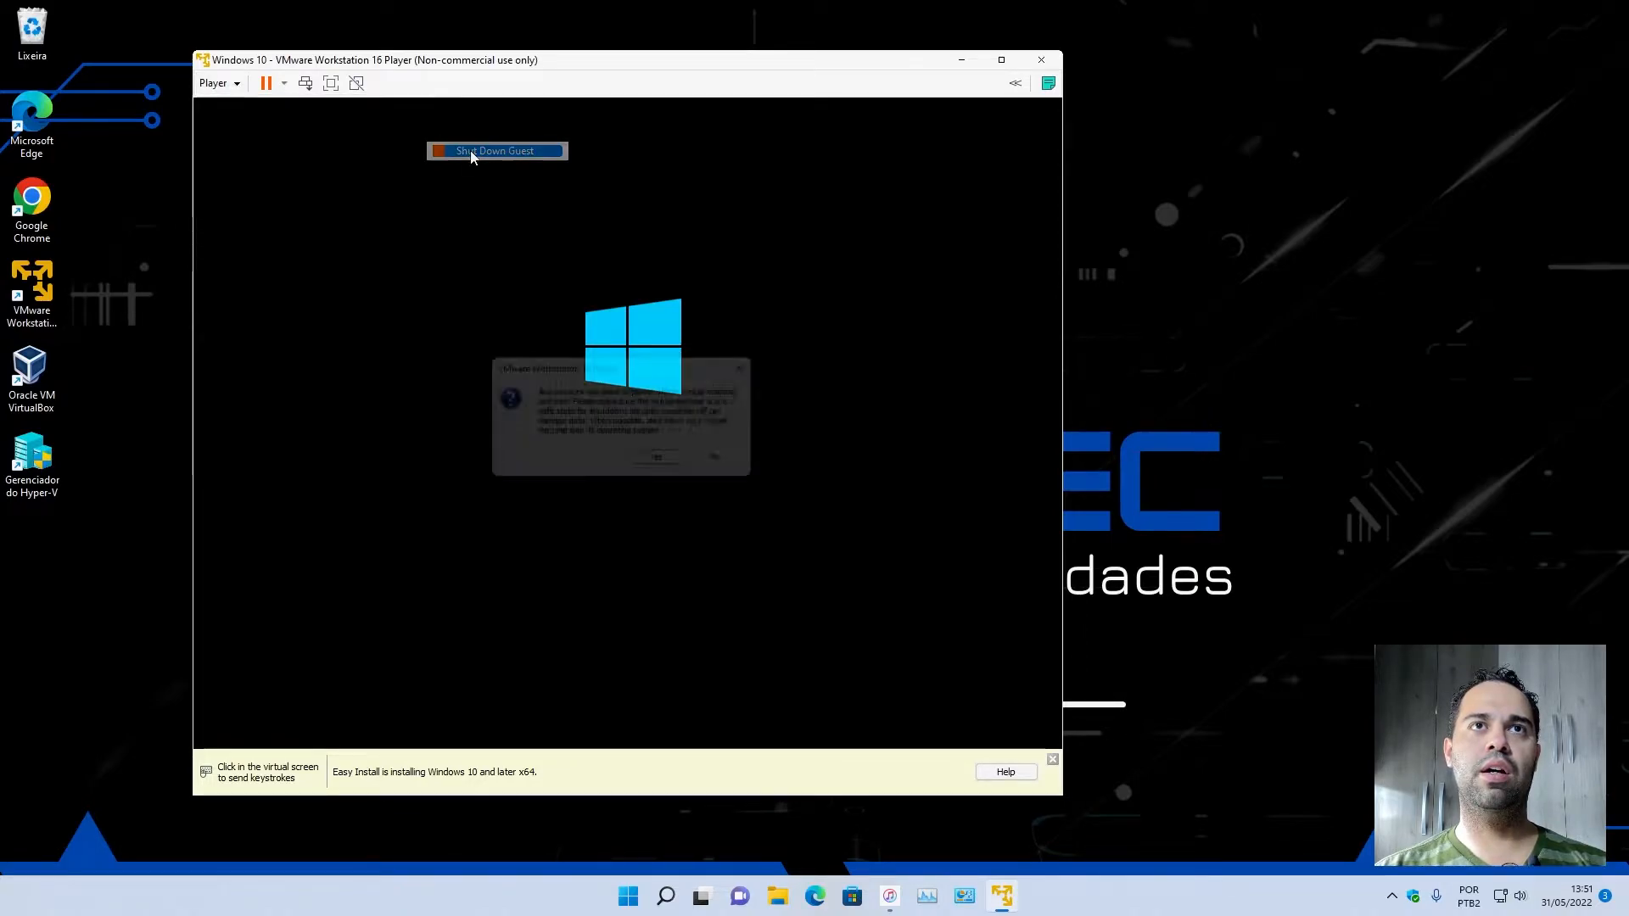
left_click(667, 470)
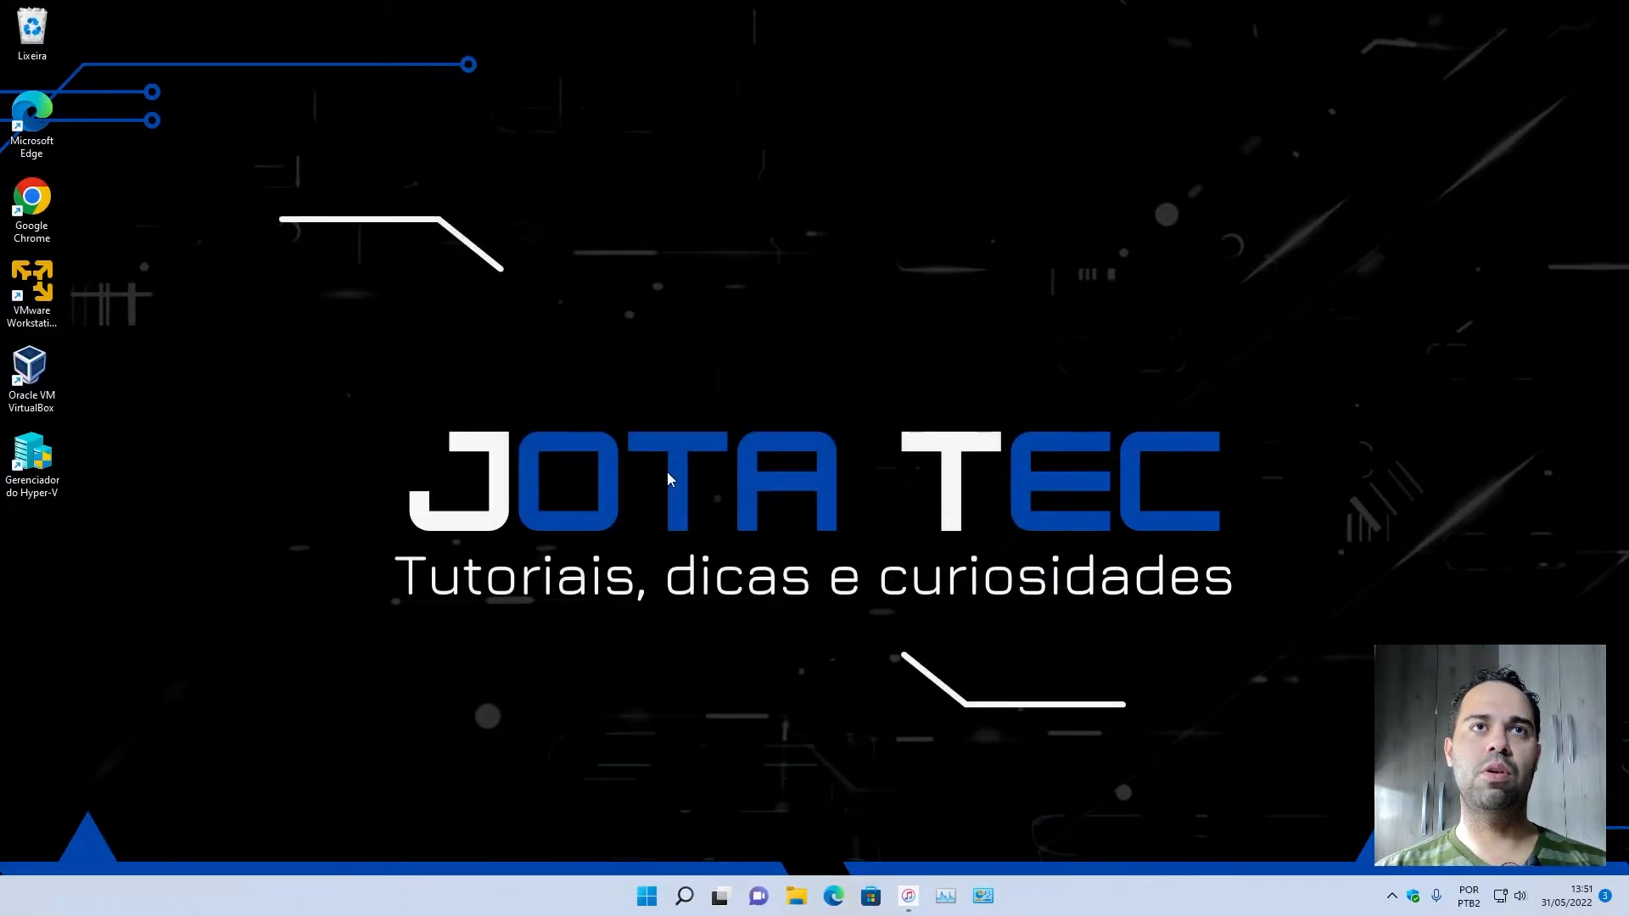
Relaunch VMware Workstation 16 Player from the desktop and move its window away from the desktop icons.
left_click(46, 287)
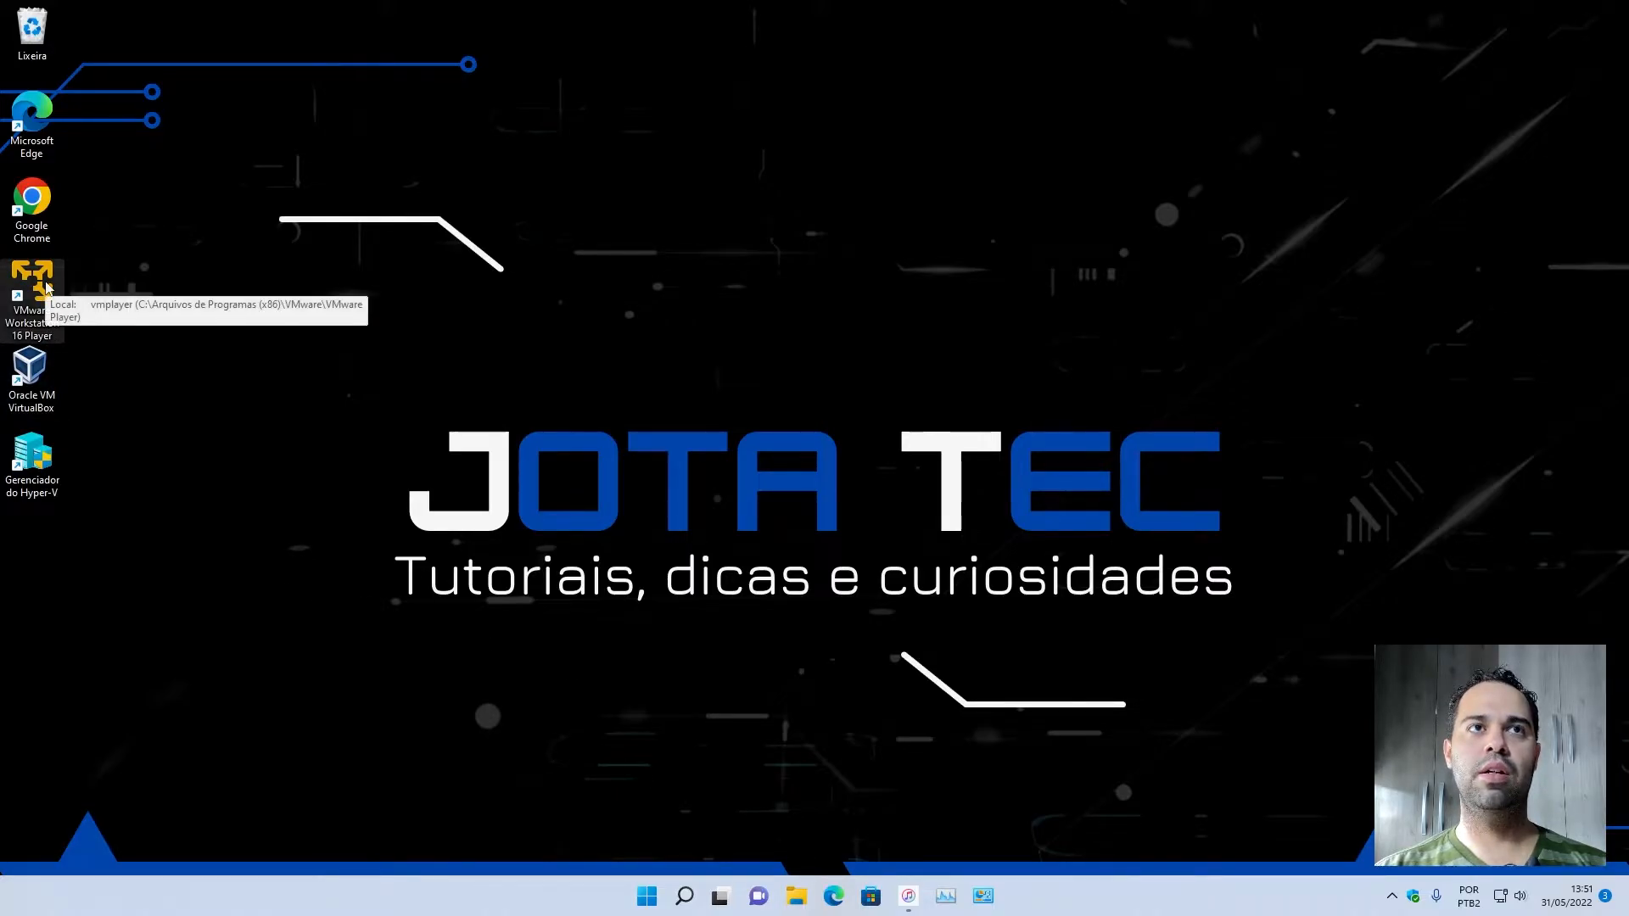
double_click(47, 286)
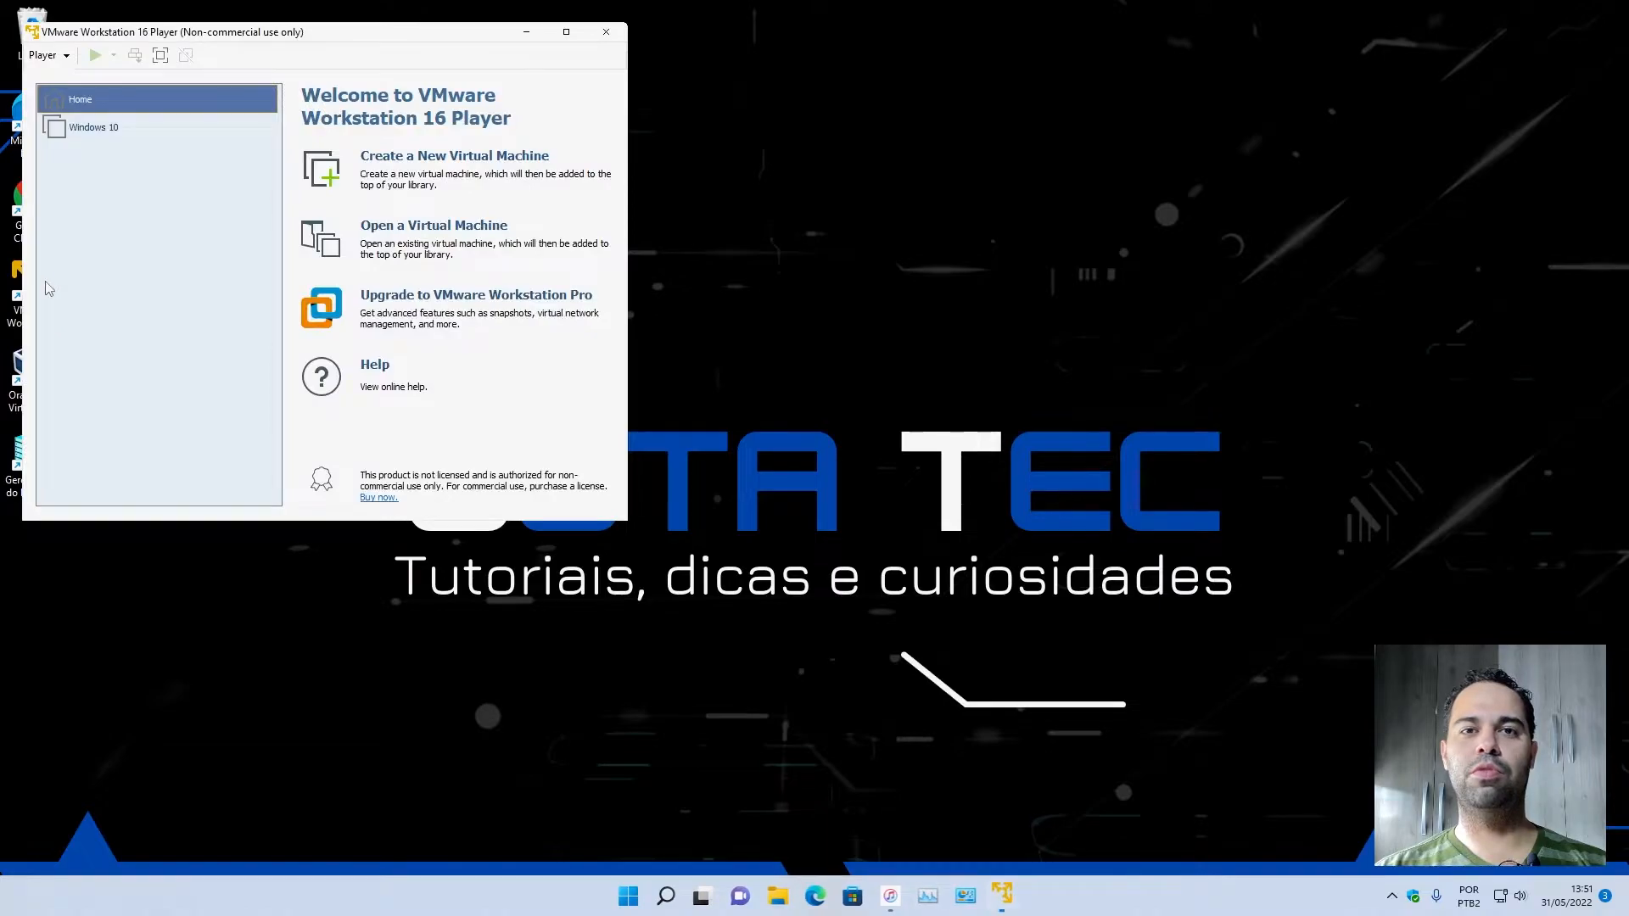
left_click_drag(179, 25, 438, 63)
Open the settings of the Windows 10 virtual machine from the library and view its Display hardware options.
left_click(360, 174)
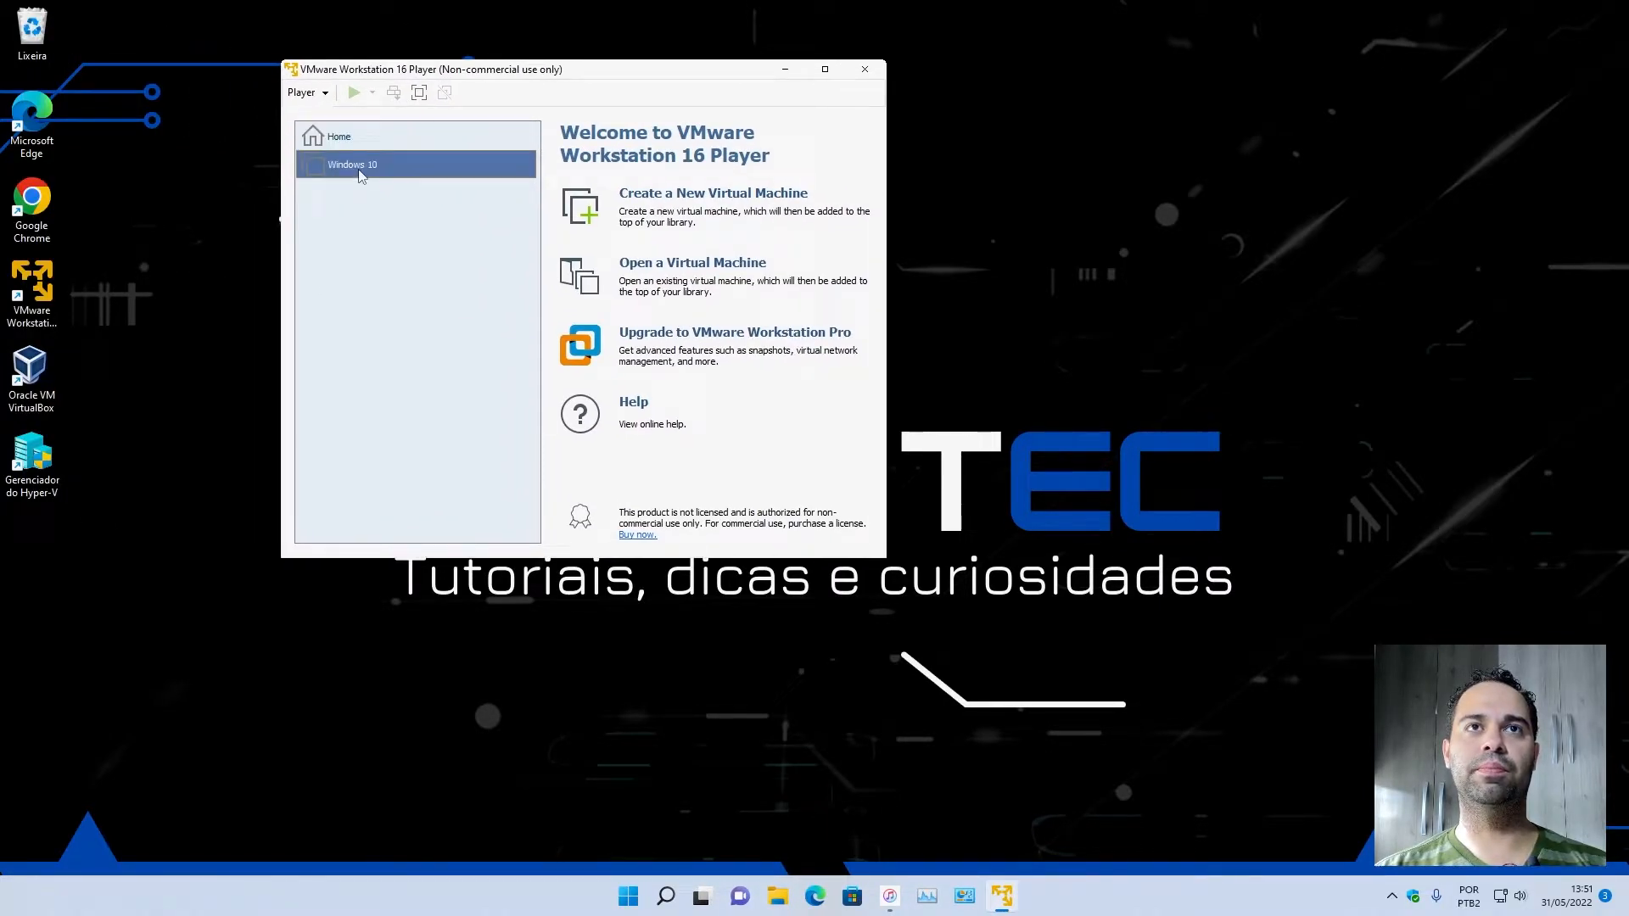
right_click(359, 174)
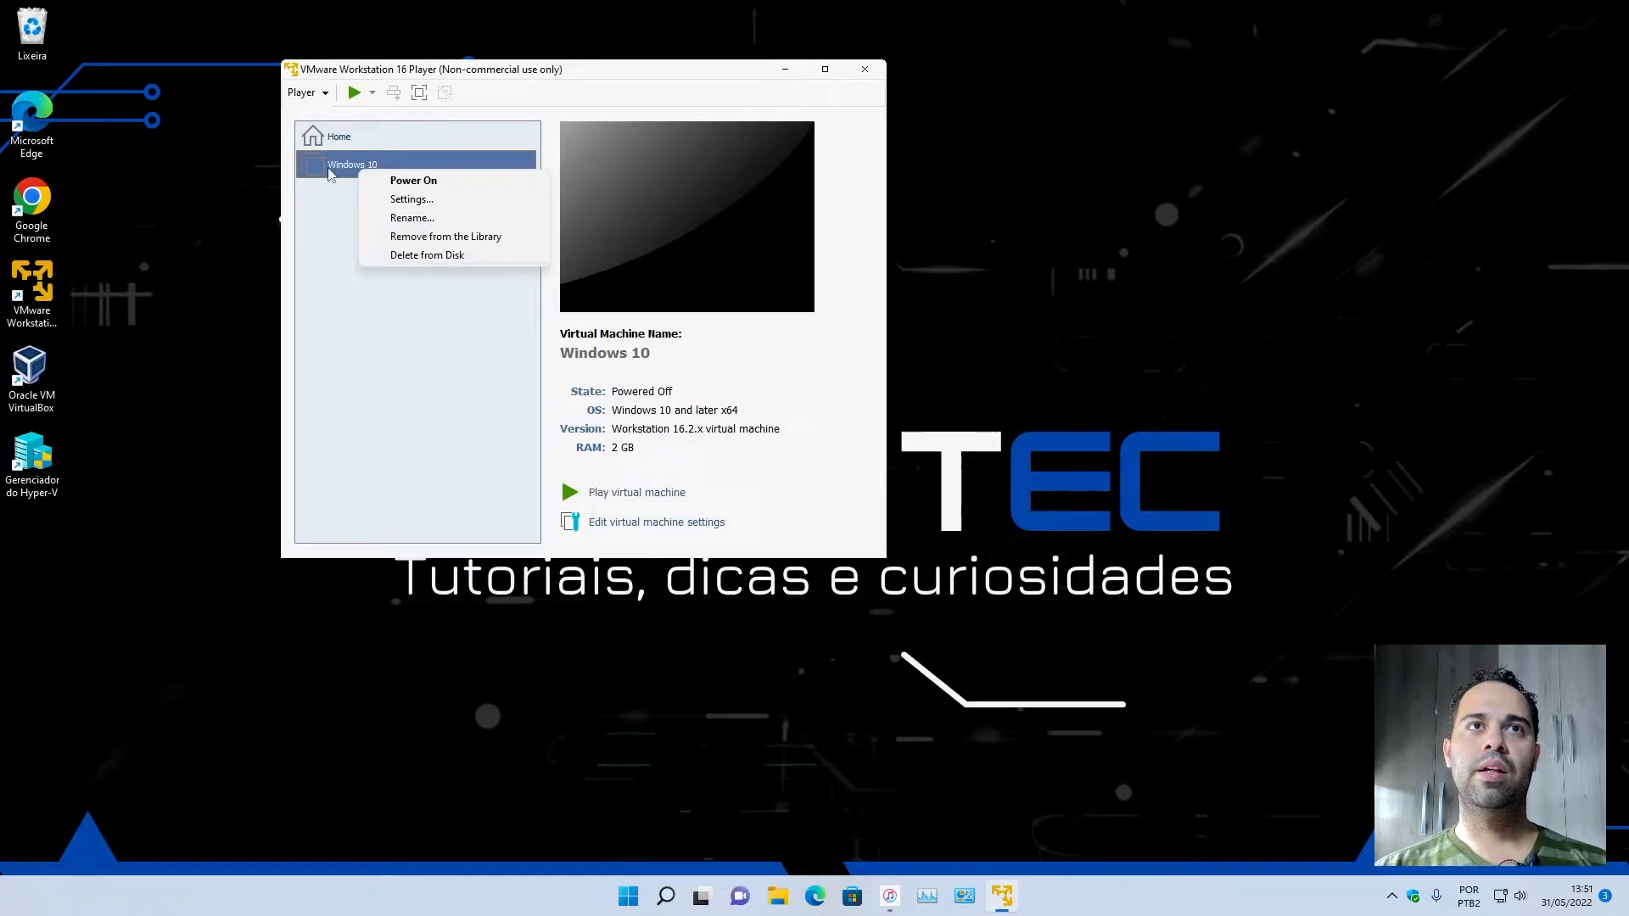
left_click(336, 141)
right_click(346, 173)
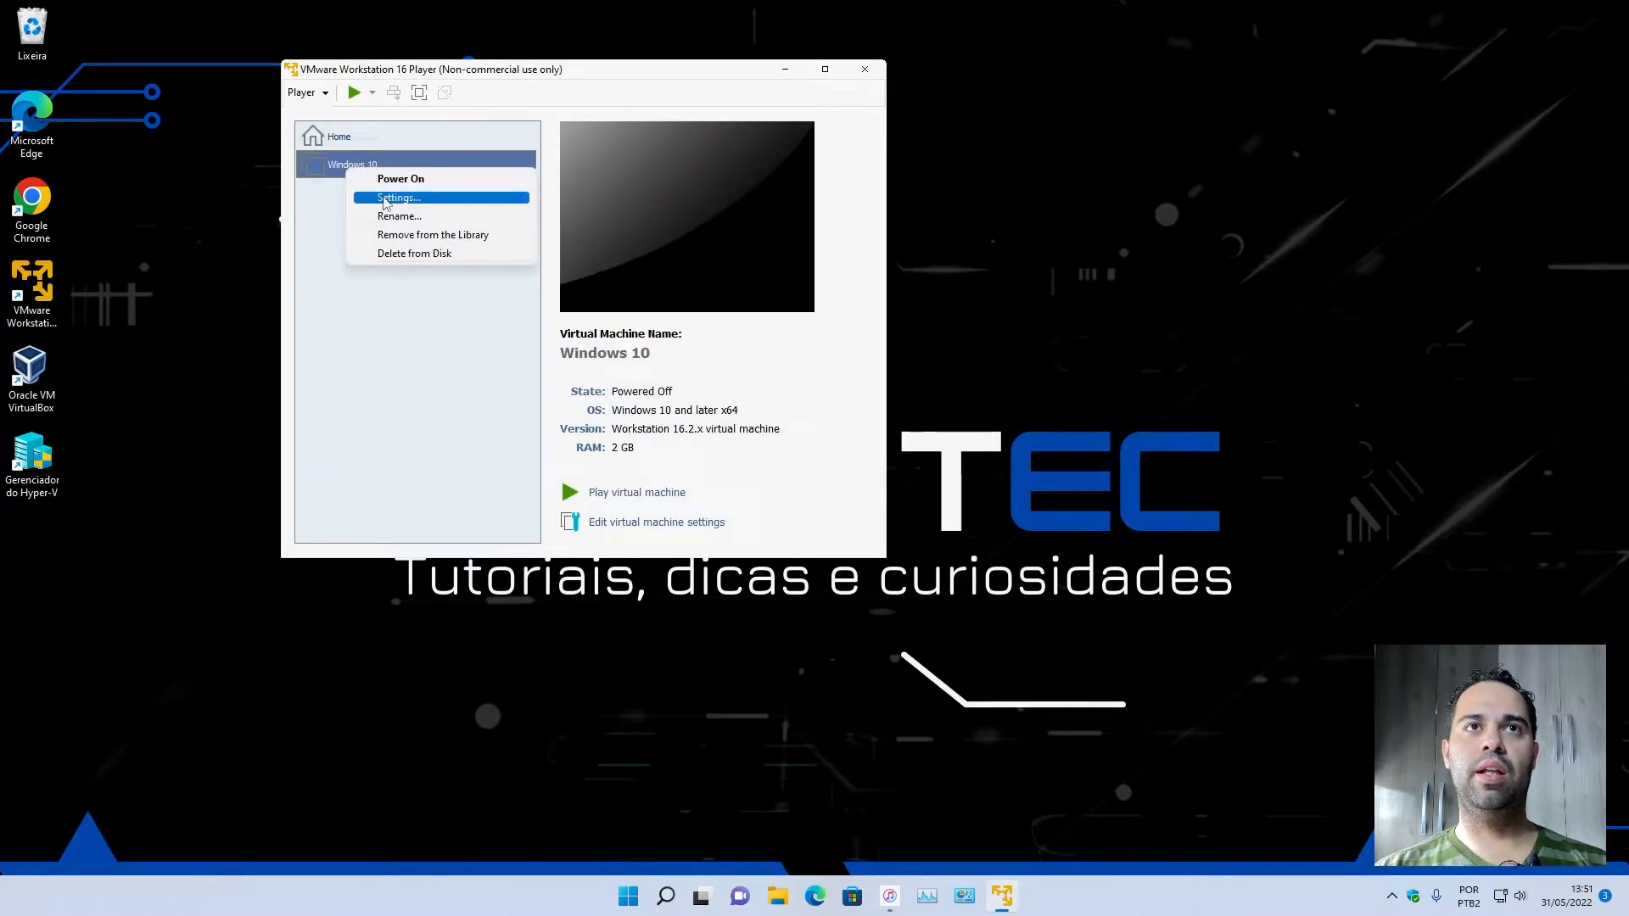
left_click(383, 199)
left_click_drag(498, 25, 927, 87)
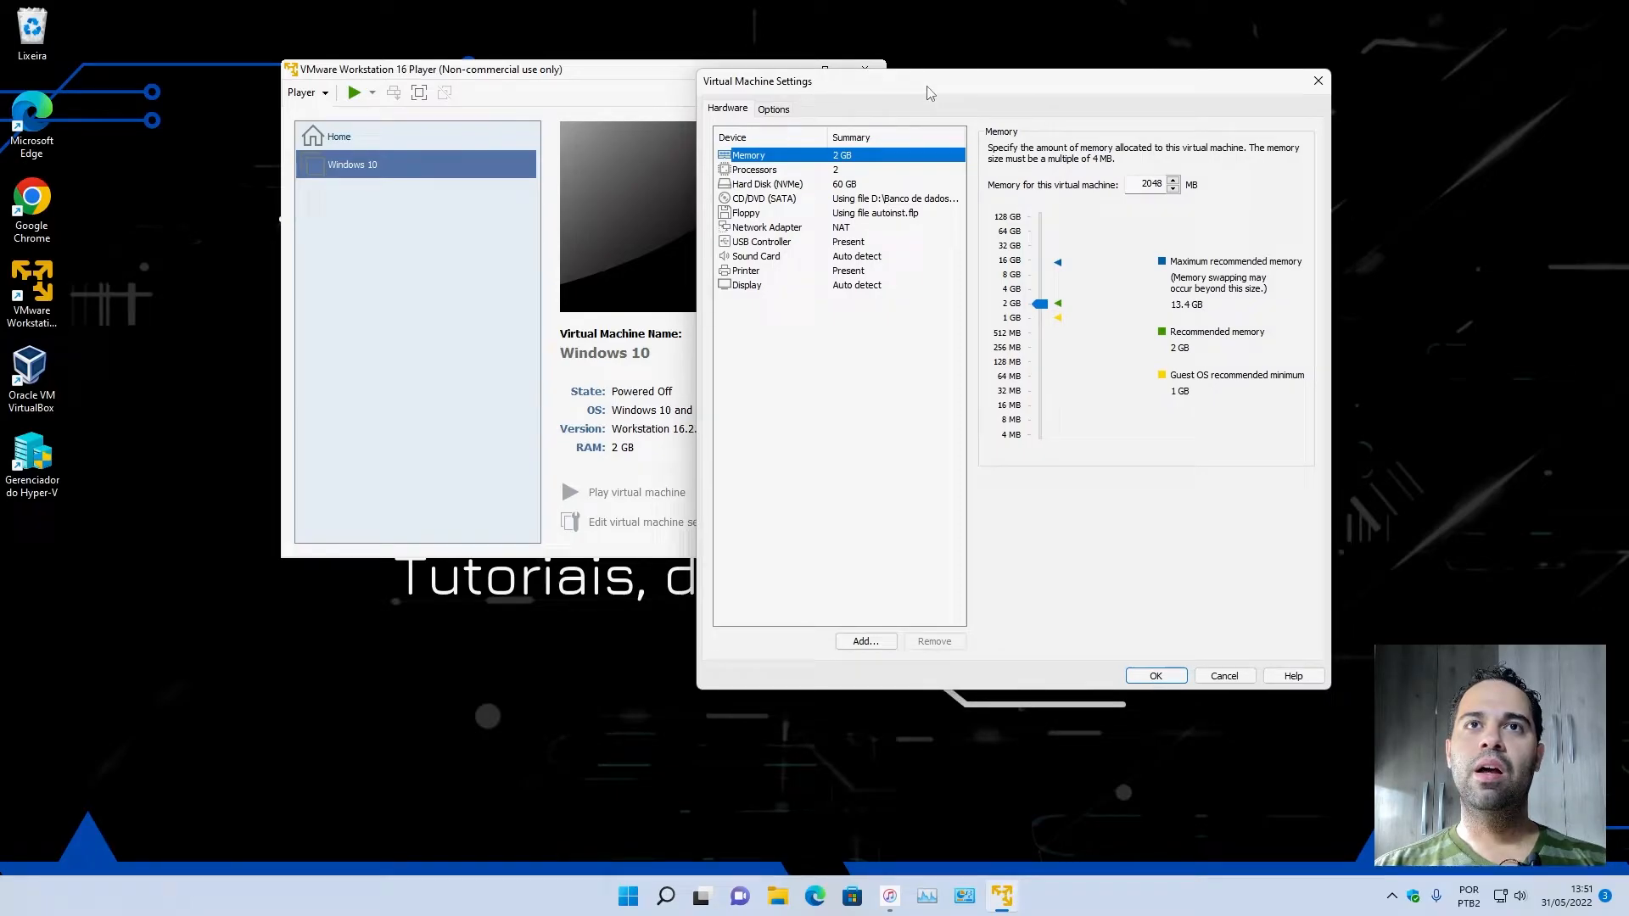
left_click(739, 287)
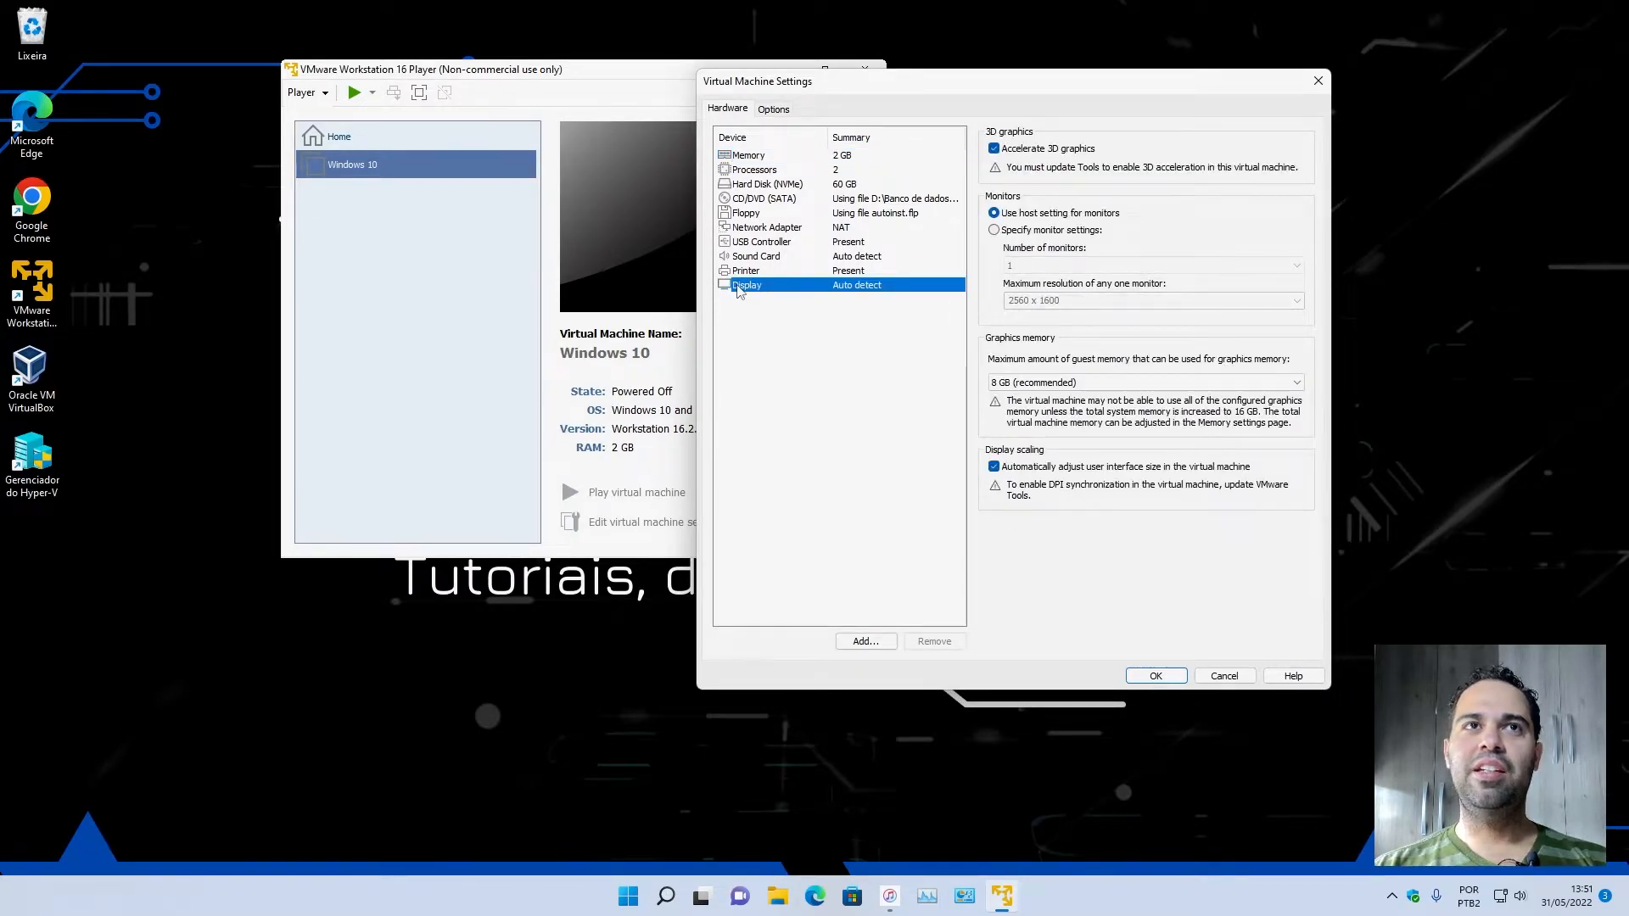
left_click_drag(939, 90, 692, 196)
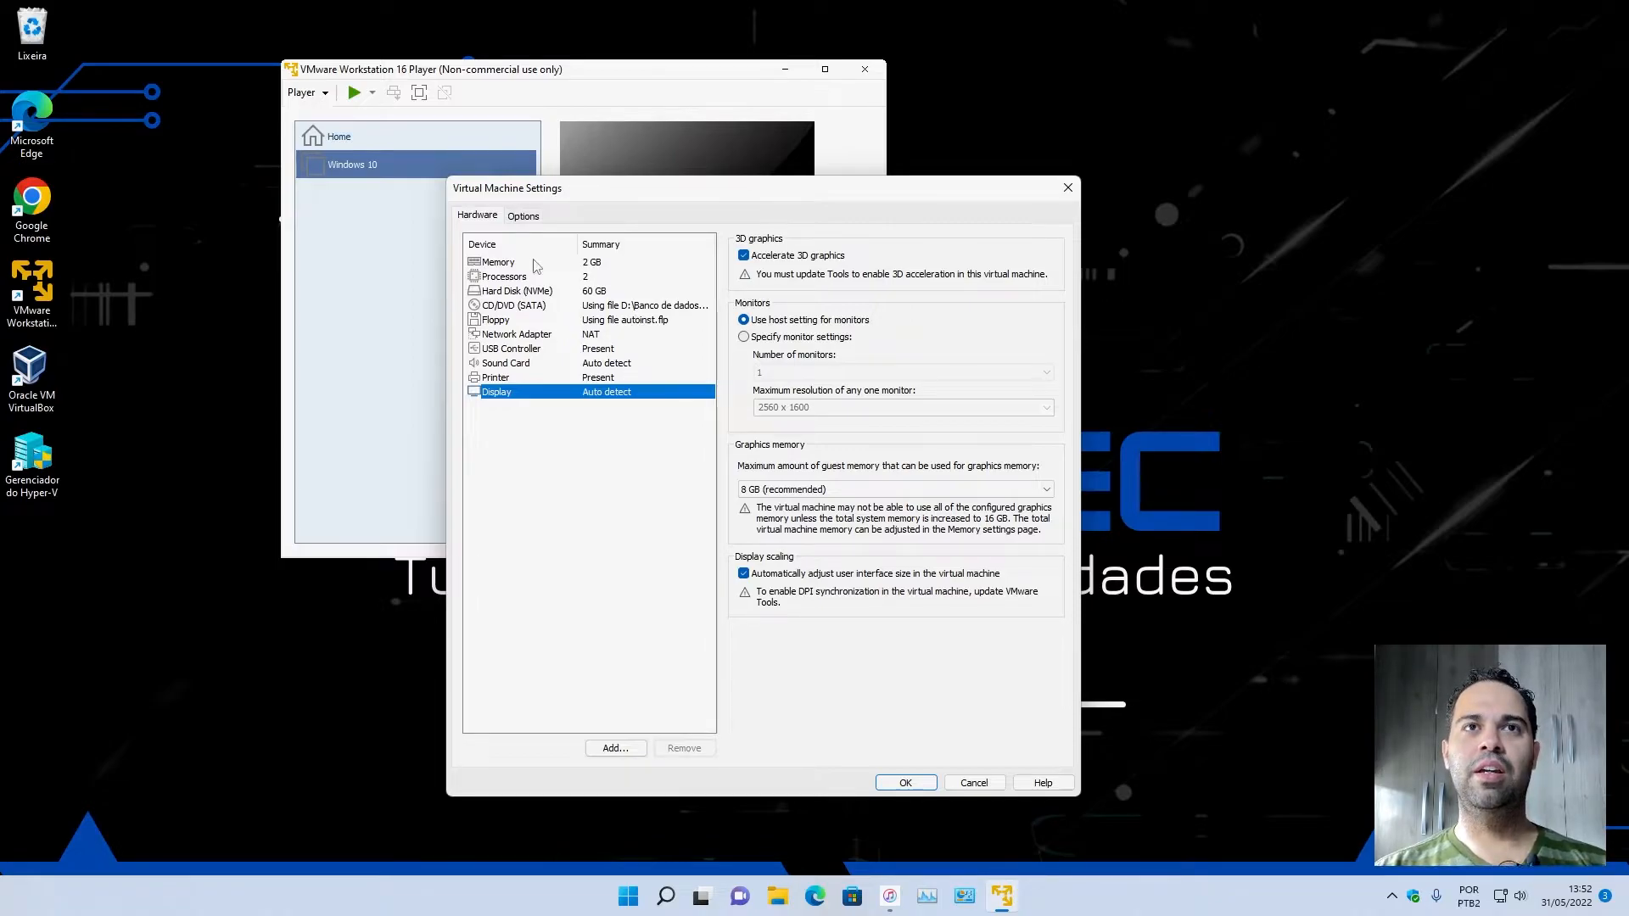
Set the virtual machine's memory to 4096 MB and its number of processor cores to 6.
left_click(504, 267)
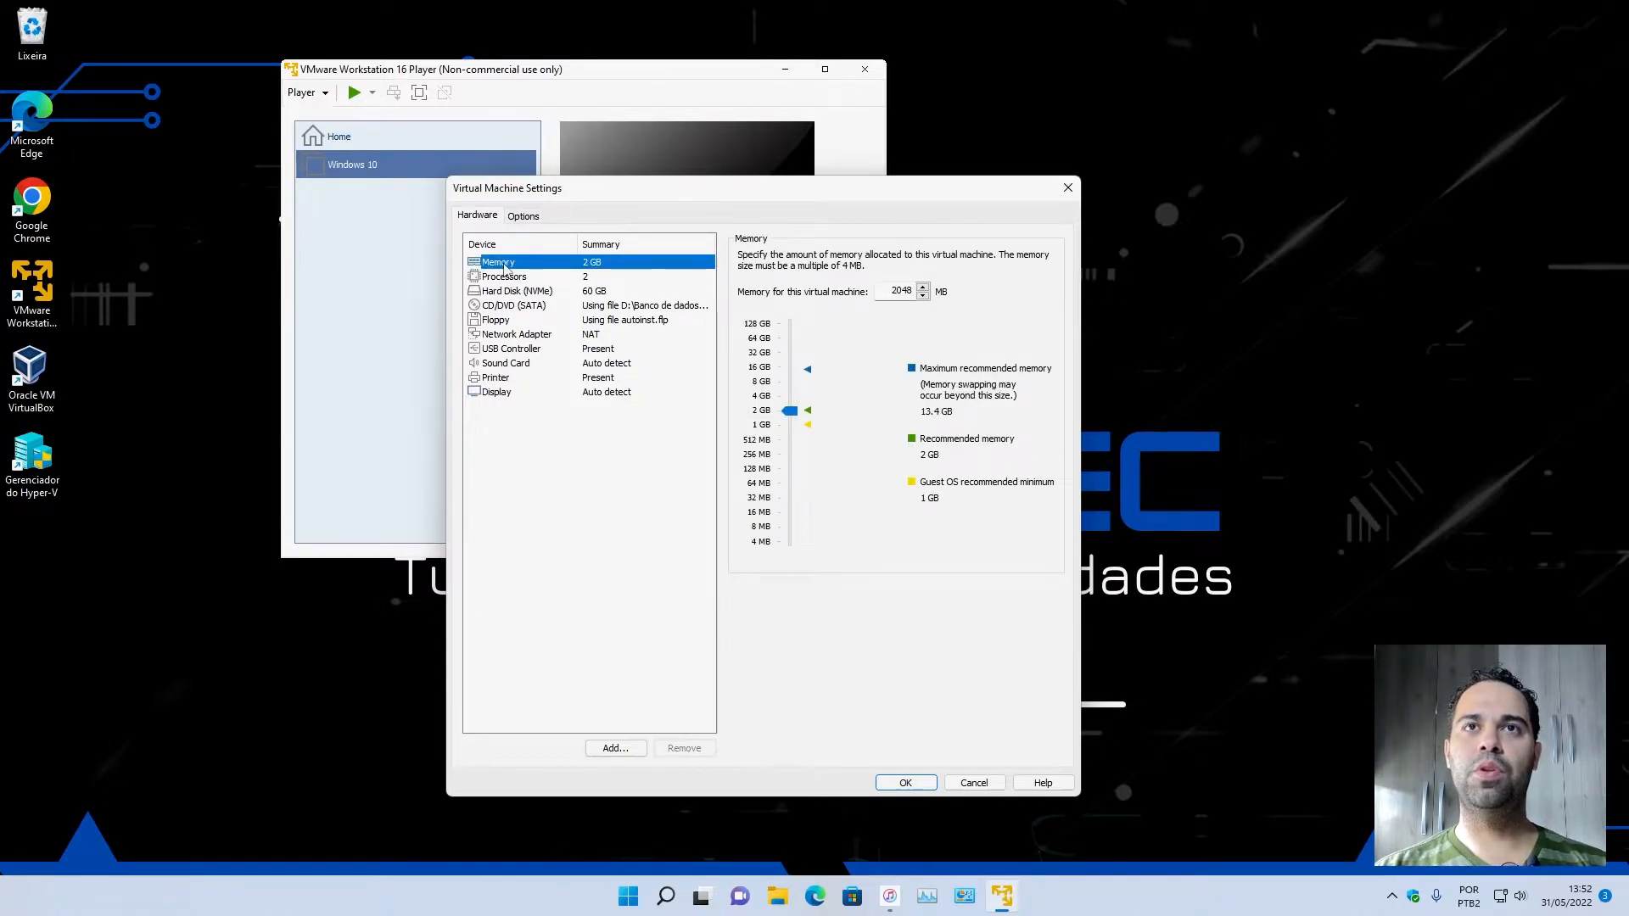
double_click(881, 293)
type("4096")
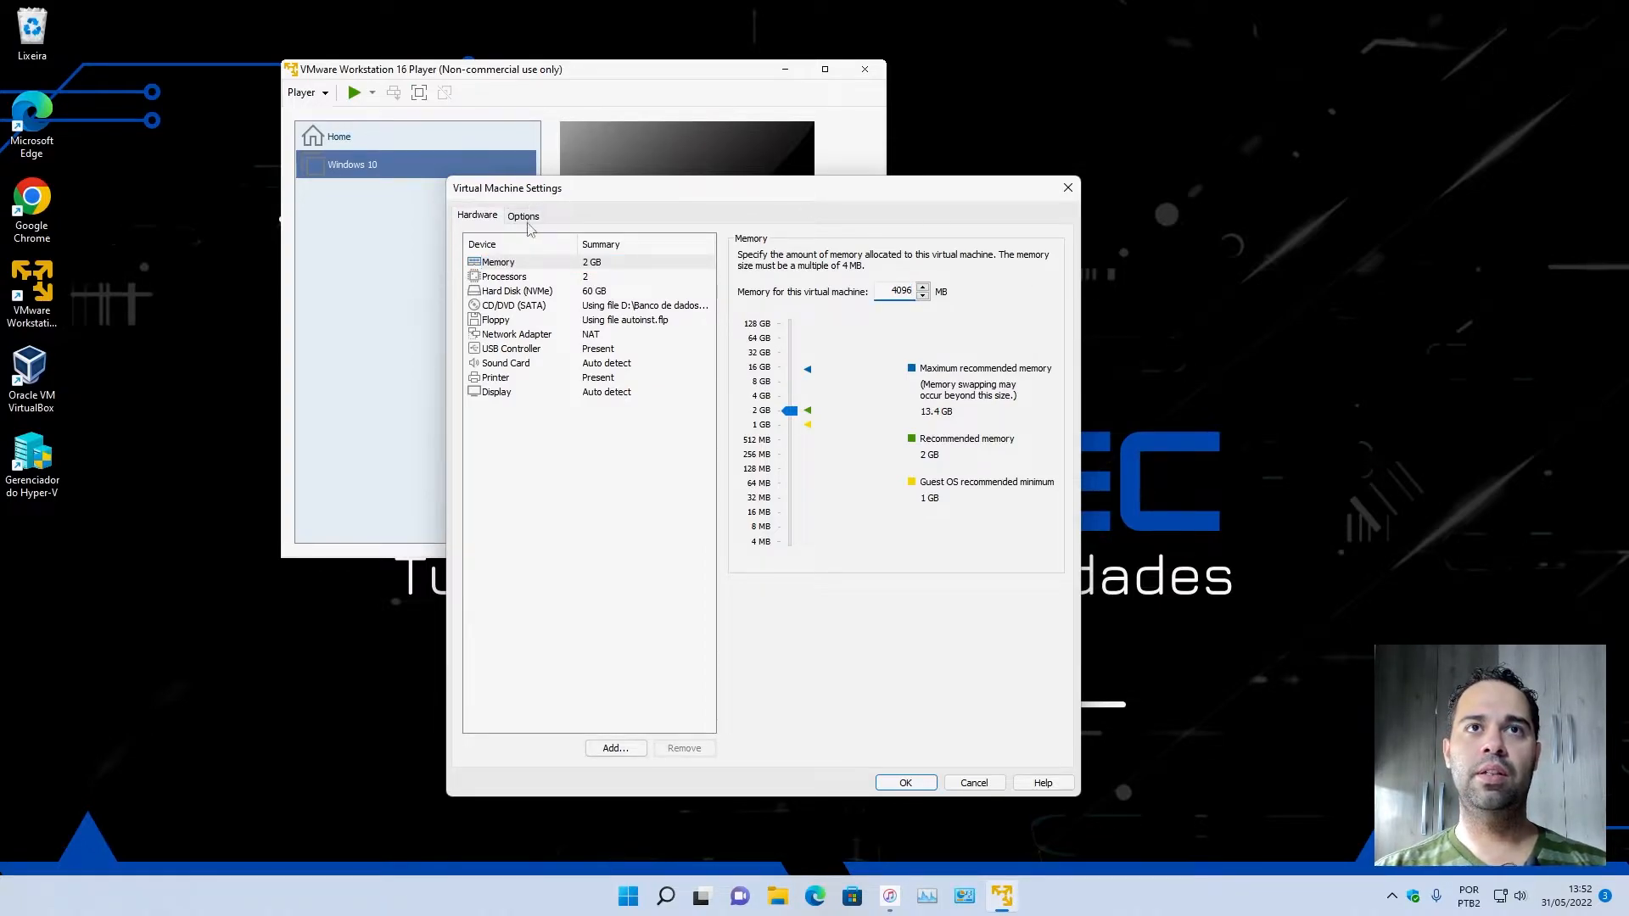
left_click(529, 276)
left_click(903, 259)
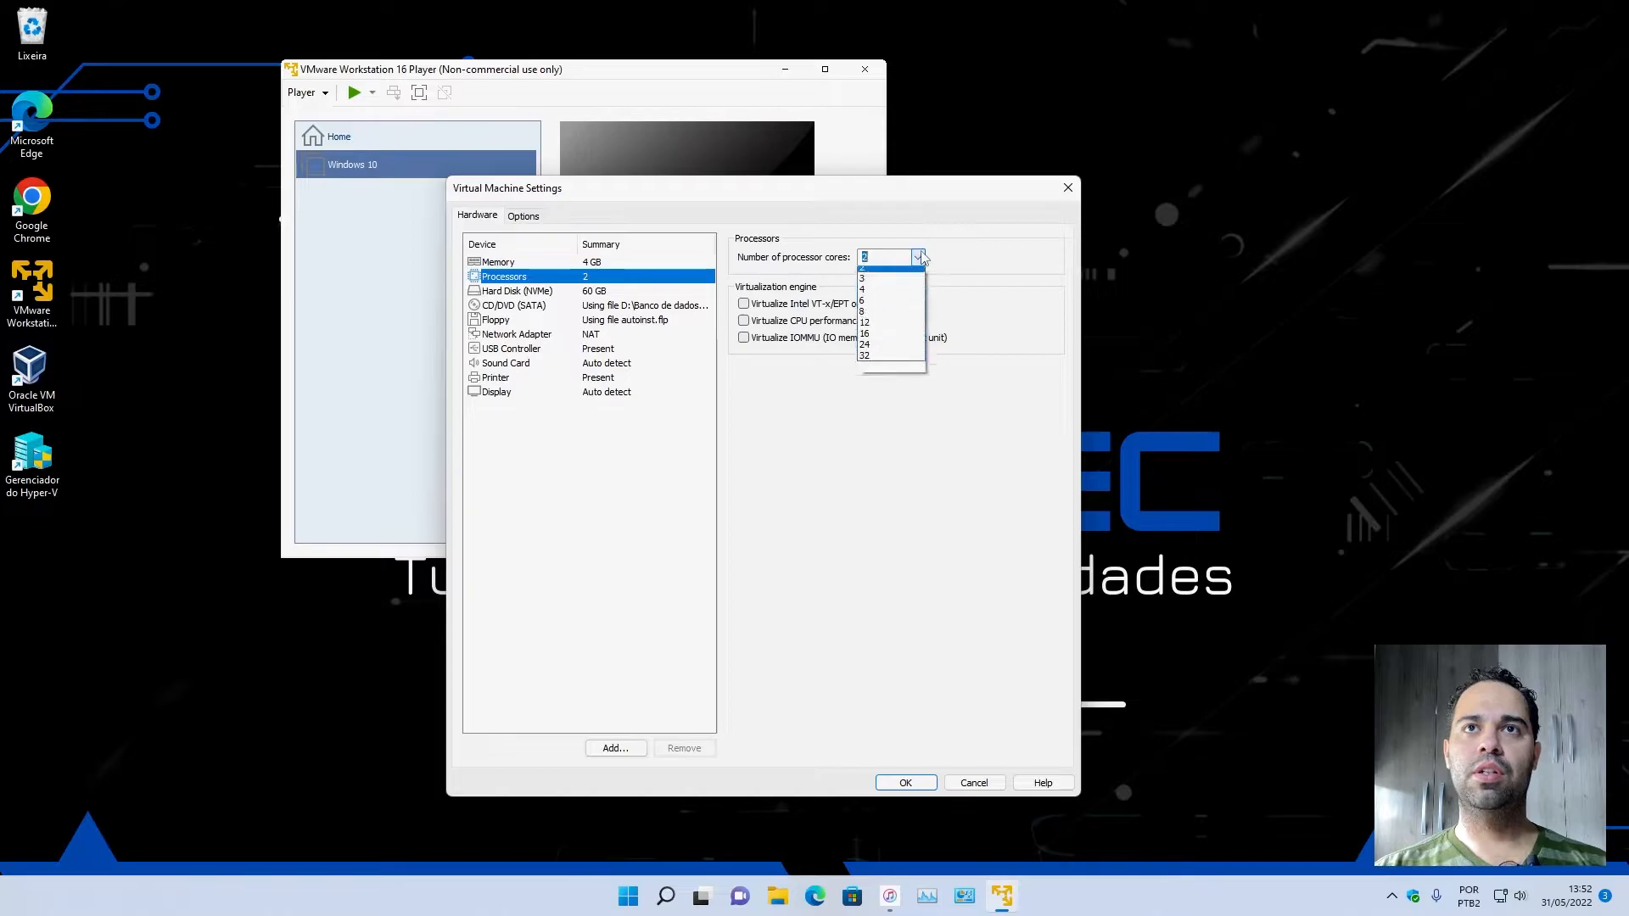
left_click(882, 328)
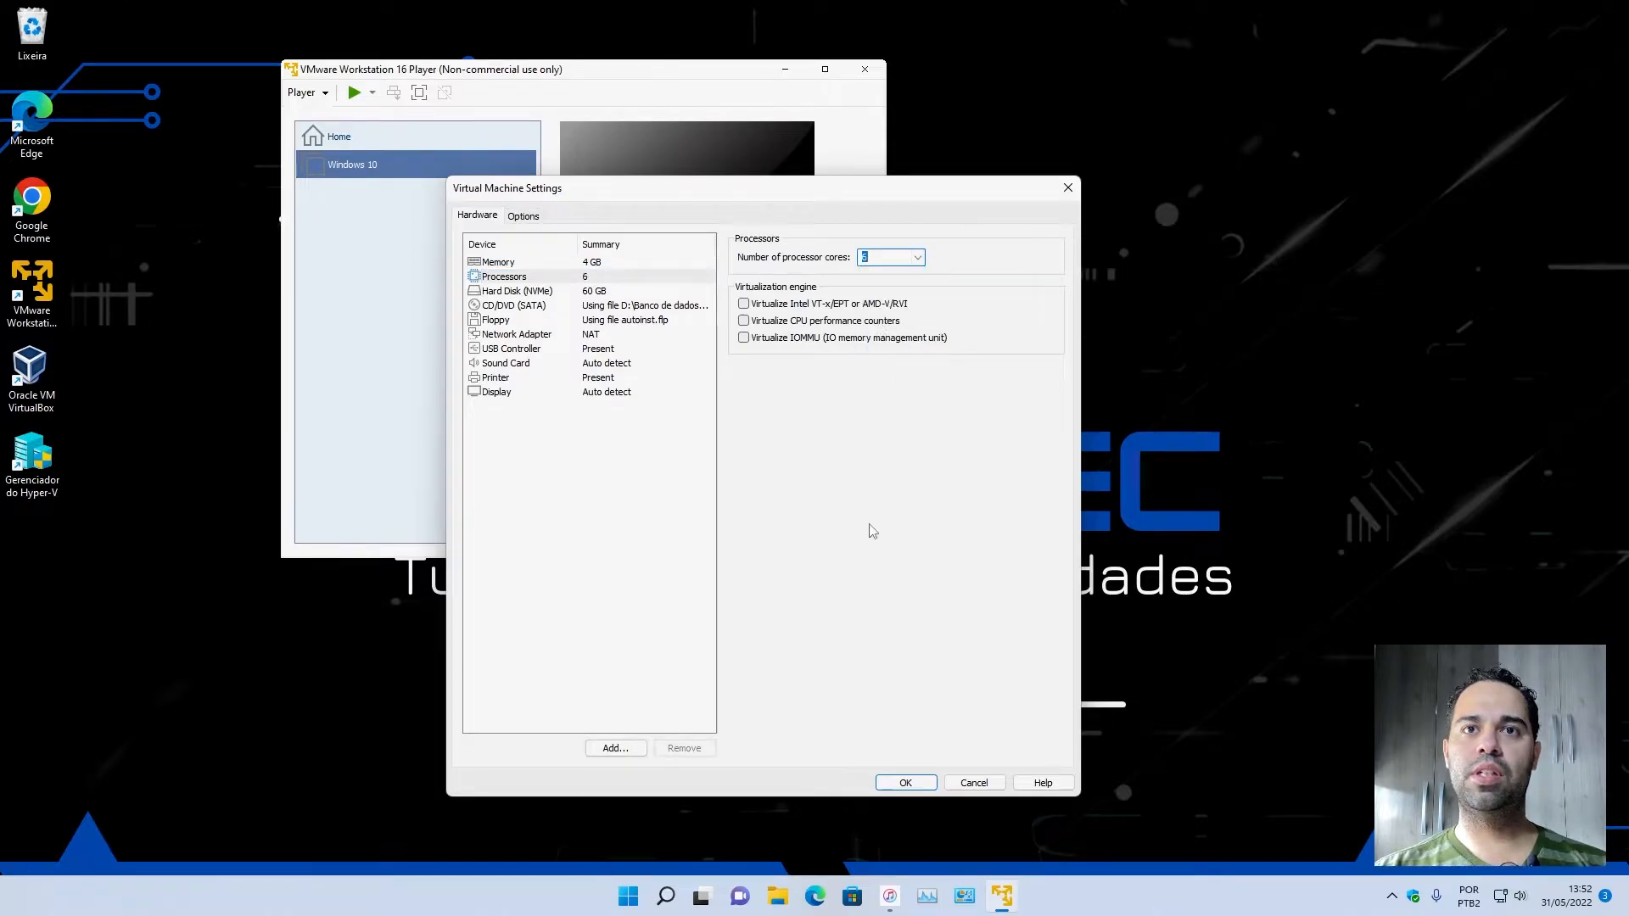
Check the host's CPU performance graphs in Task Manager beside the settings dialog, and close Task Manager.
left_click(929, 896)
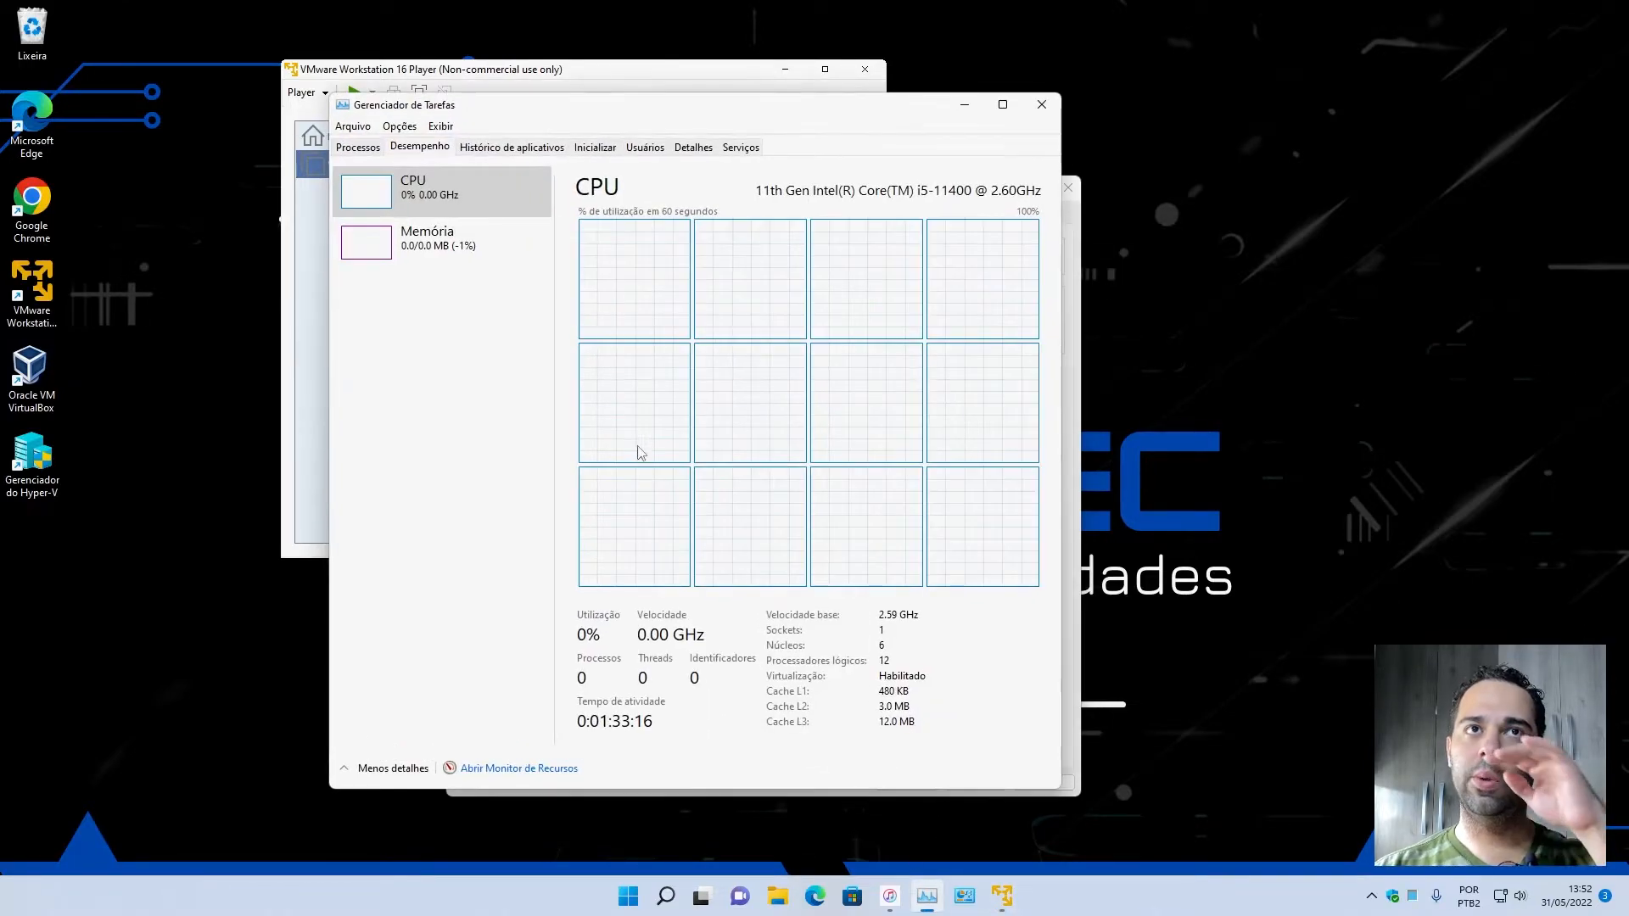
left_click_drag(617, 114, 1157, 146)
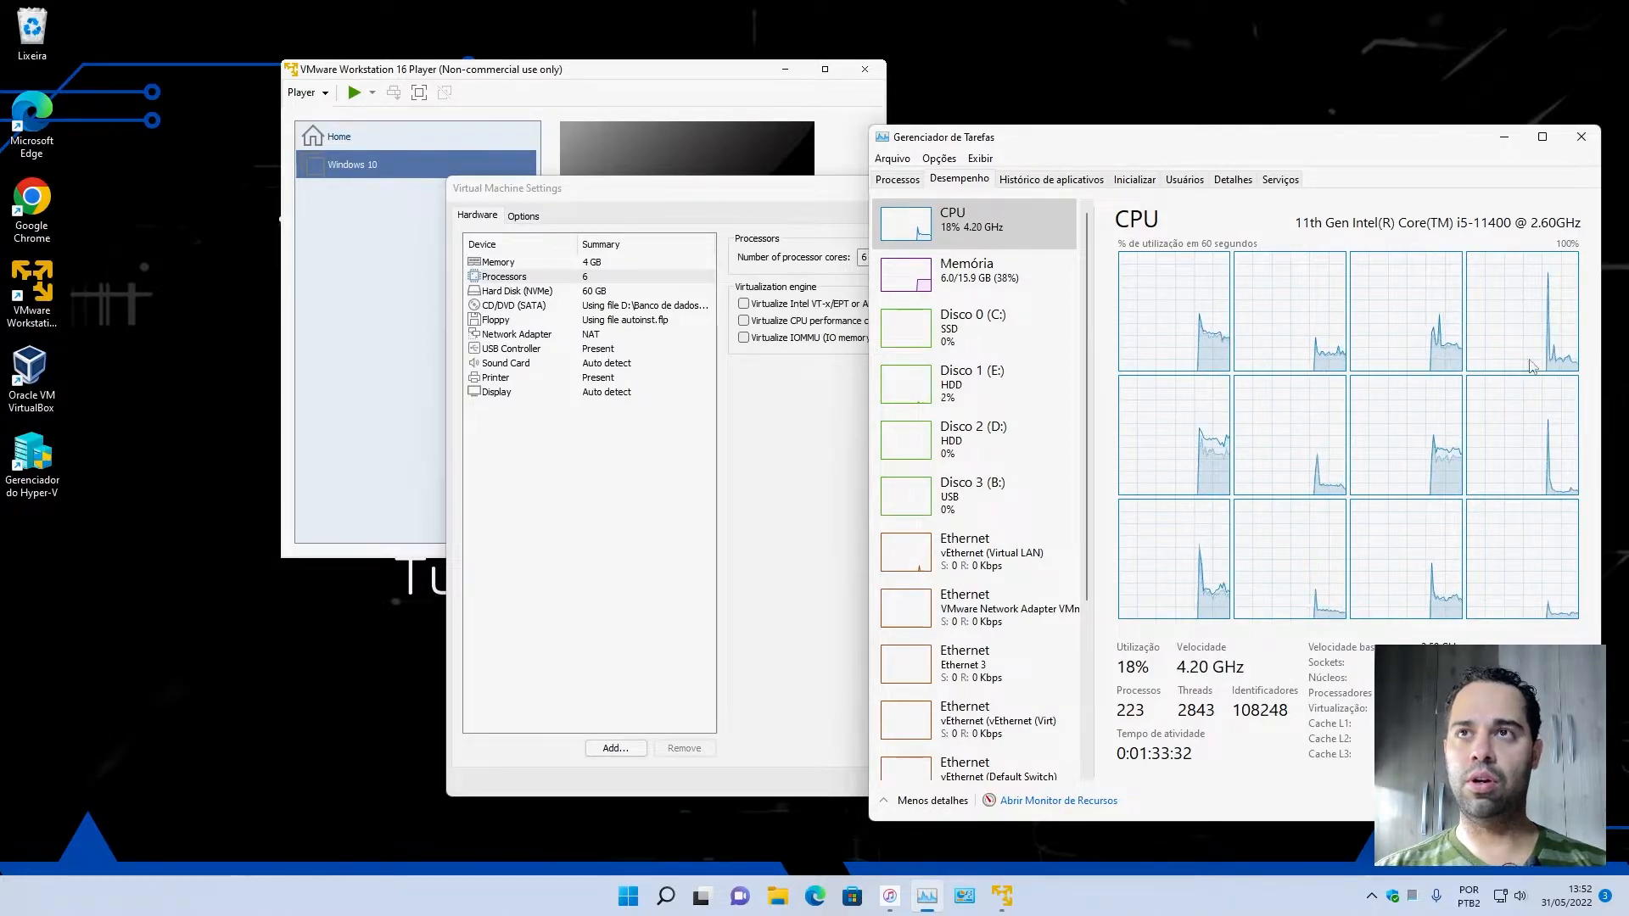
left_click(1583, 137)
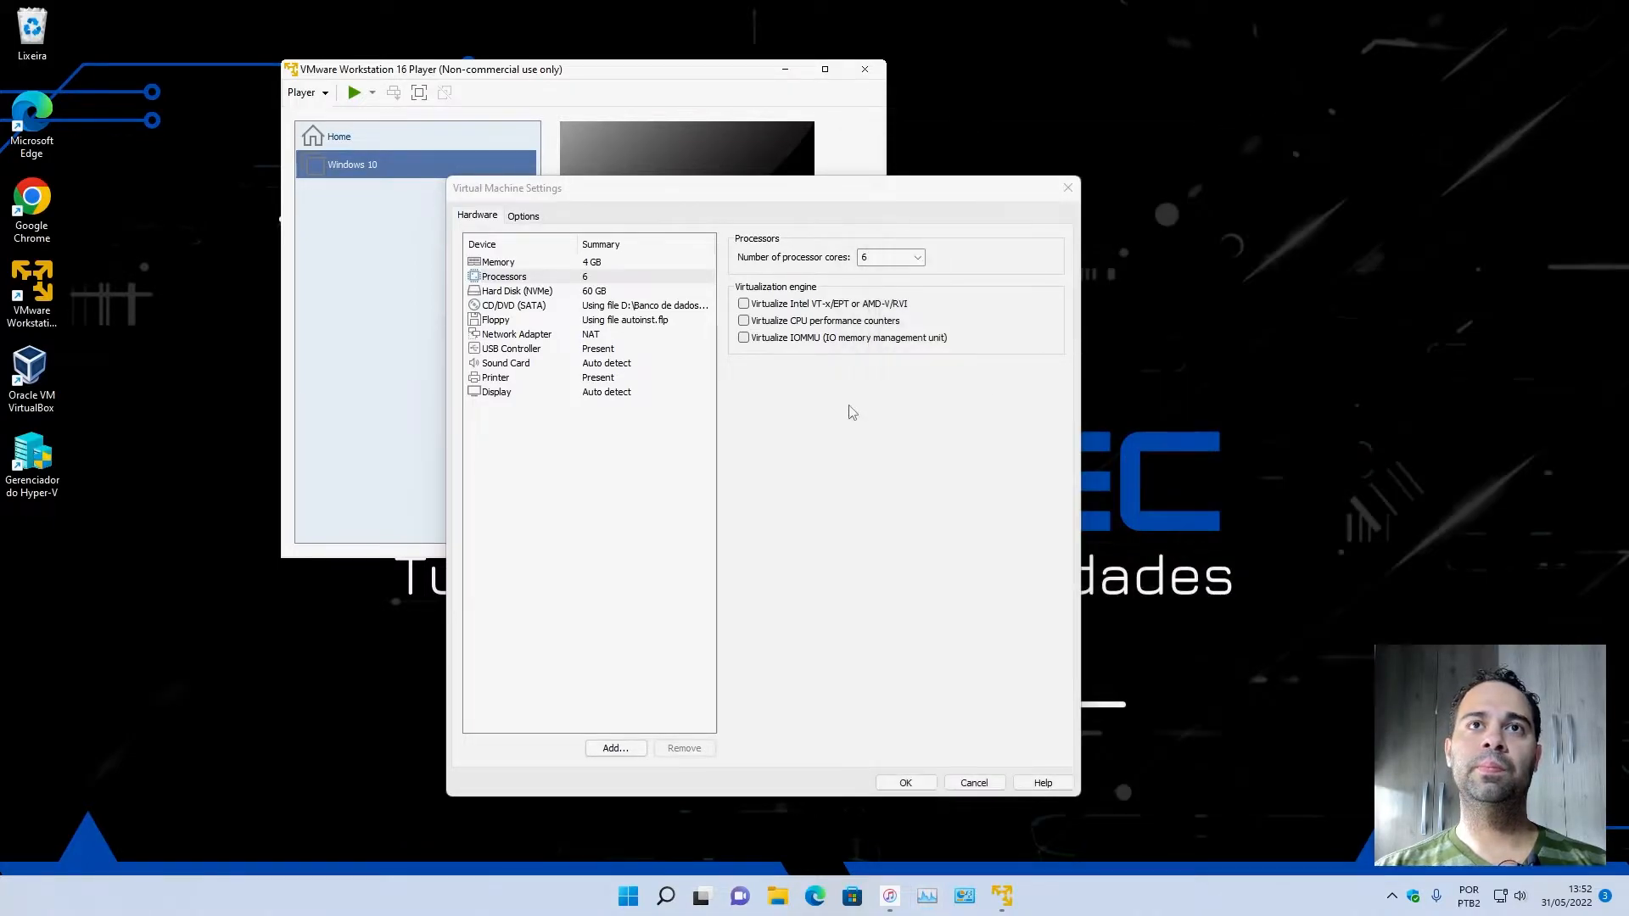
View the virtual hard disk's details and save the virtual machine's hardware settings.
left_click(552, 291)
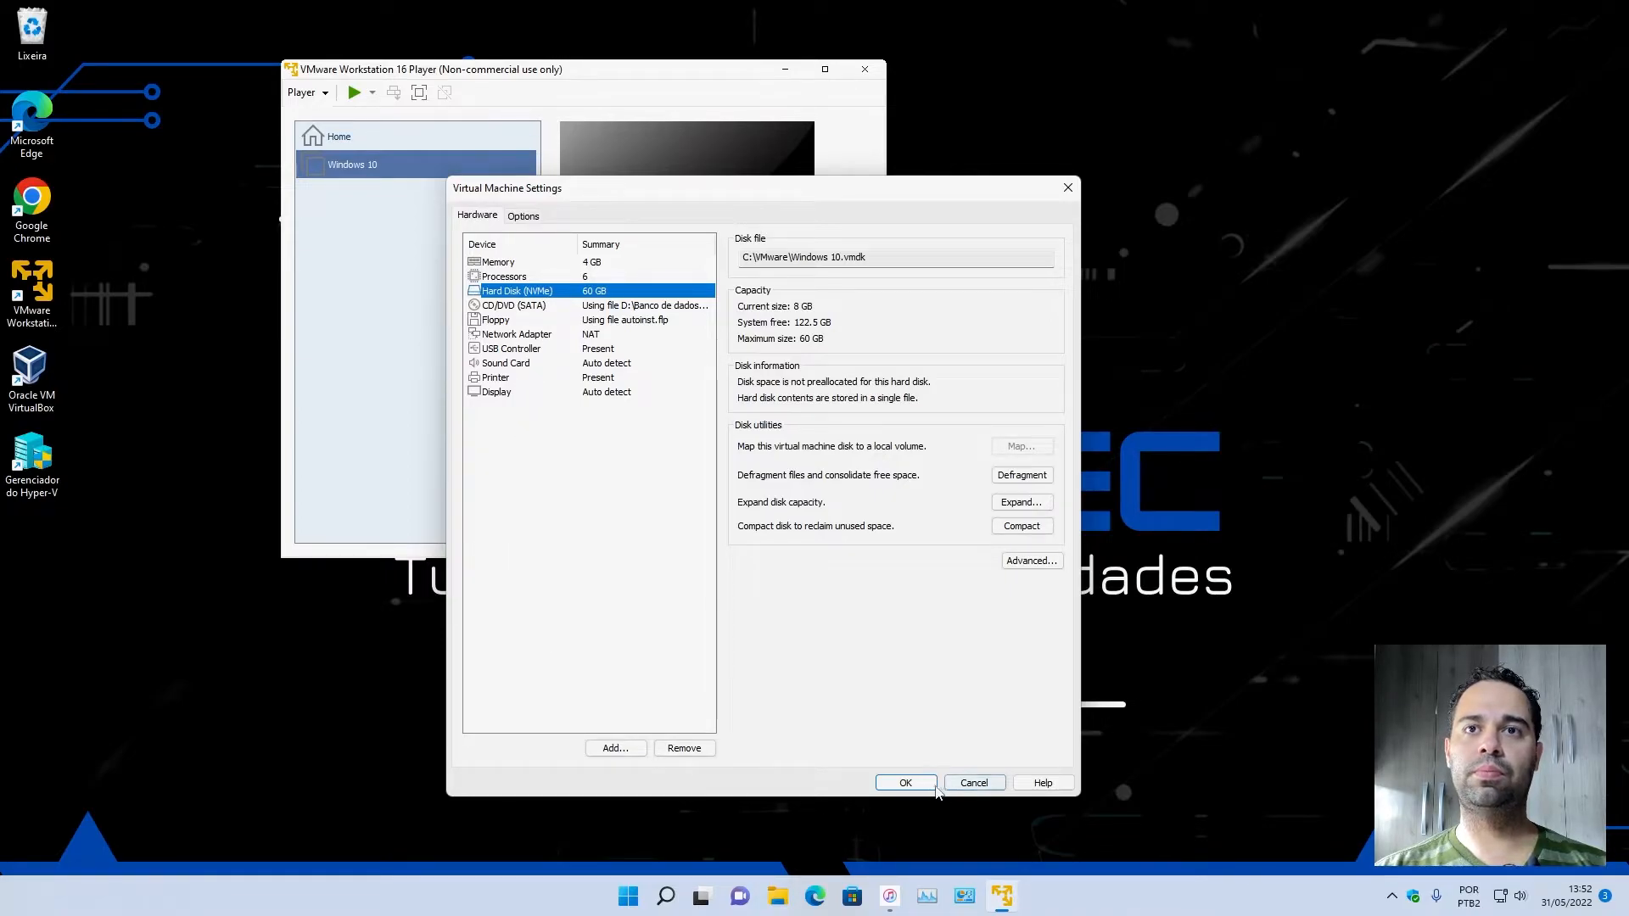
left_click(905, 782)
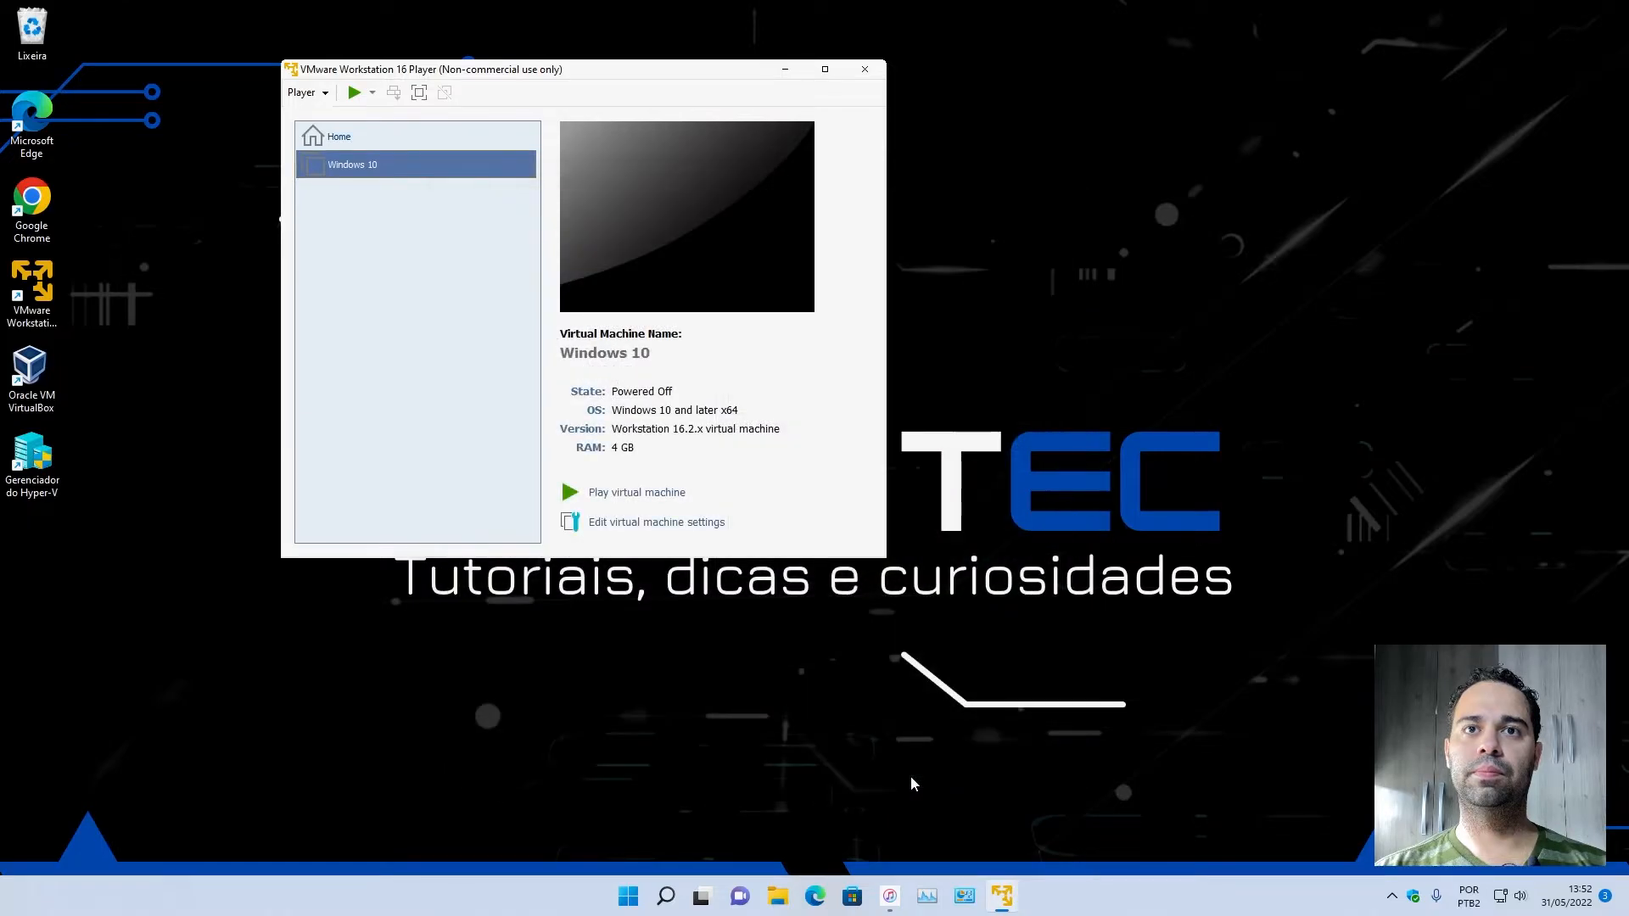
Power on the Windows 10 virtual machine, let Windows setup boot, and move the machine's window aside to free desktop space.
left_click(642, 494)
left_click(551, 352)
left_click(688, 384)
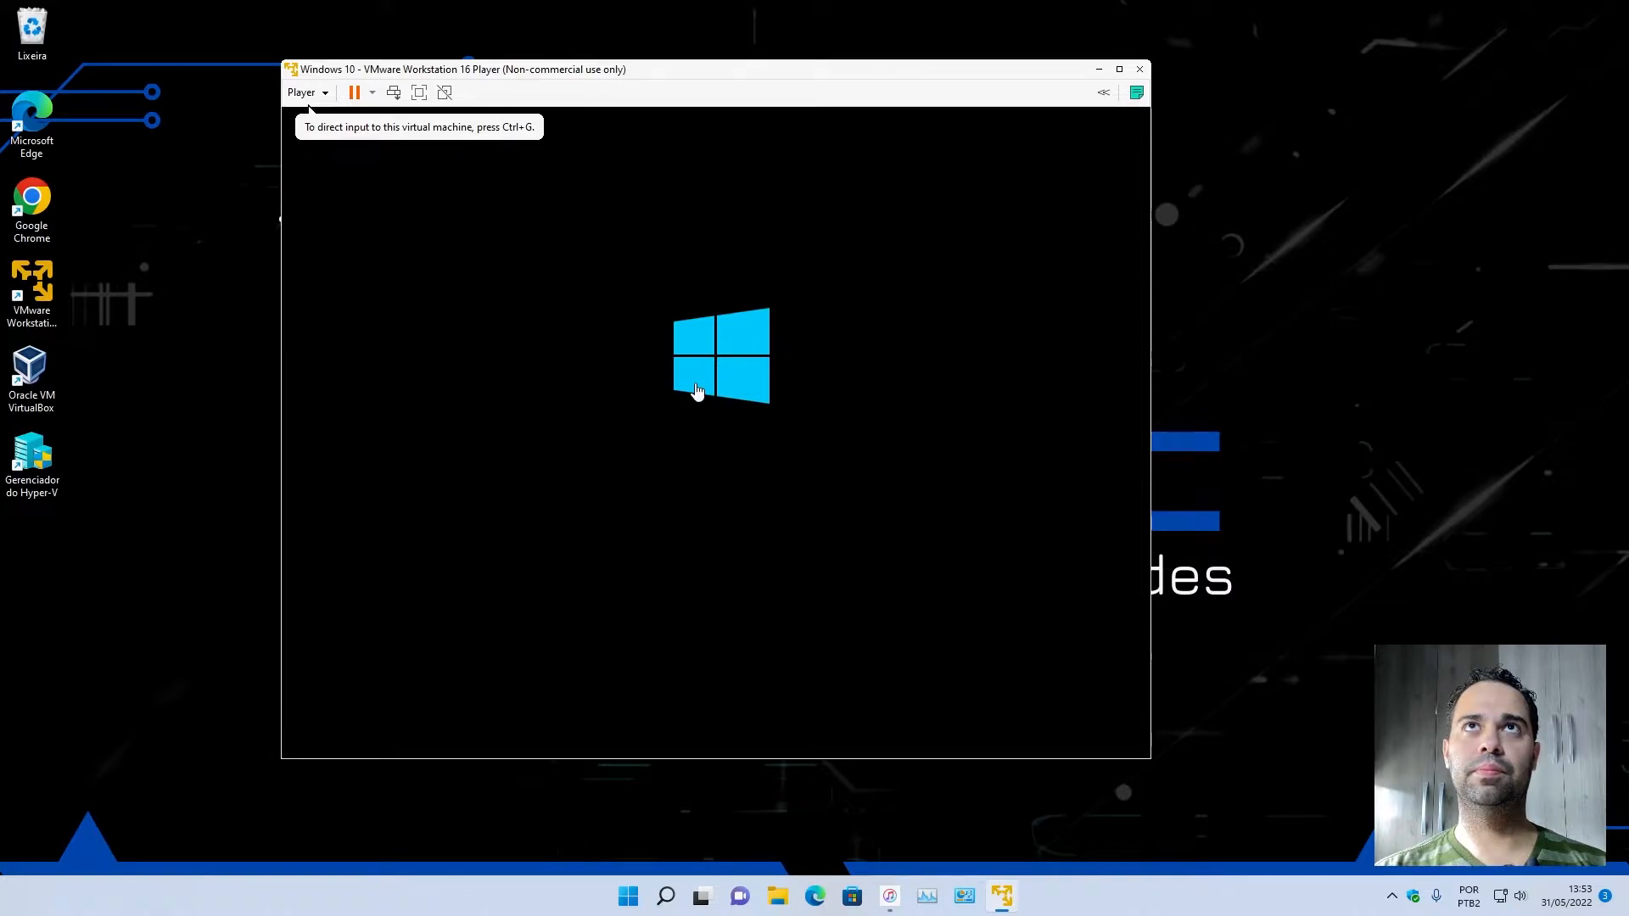
left_click(1359, 409)
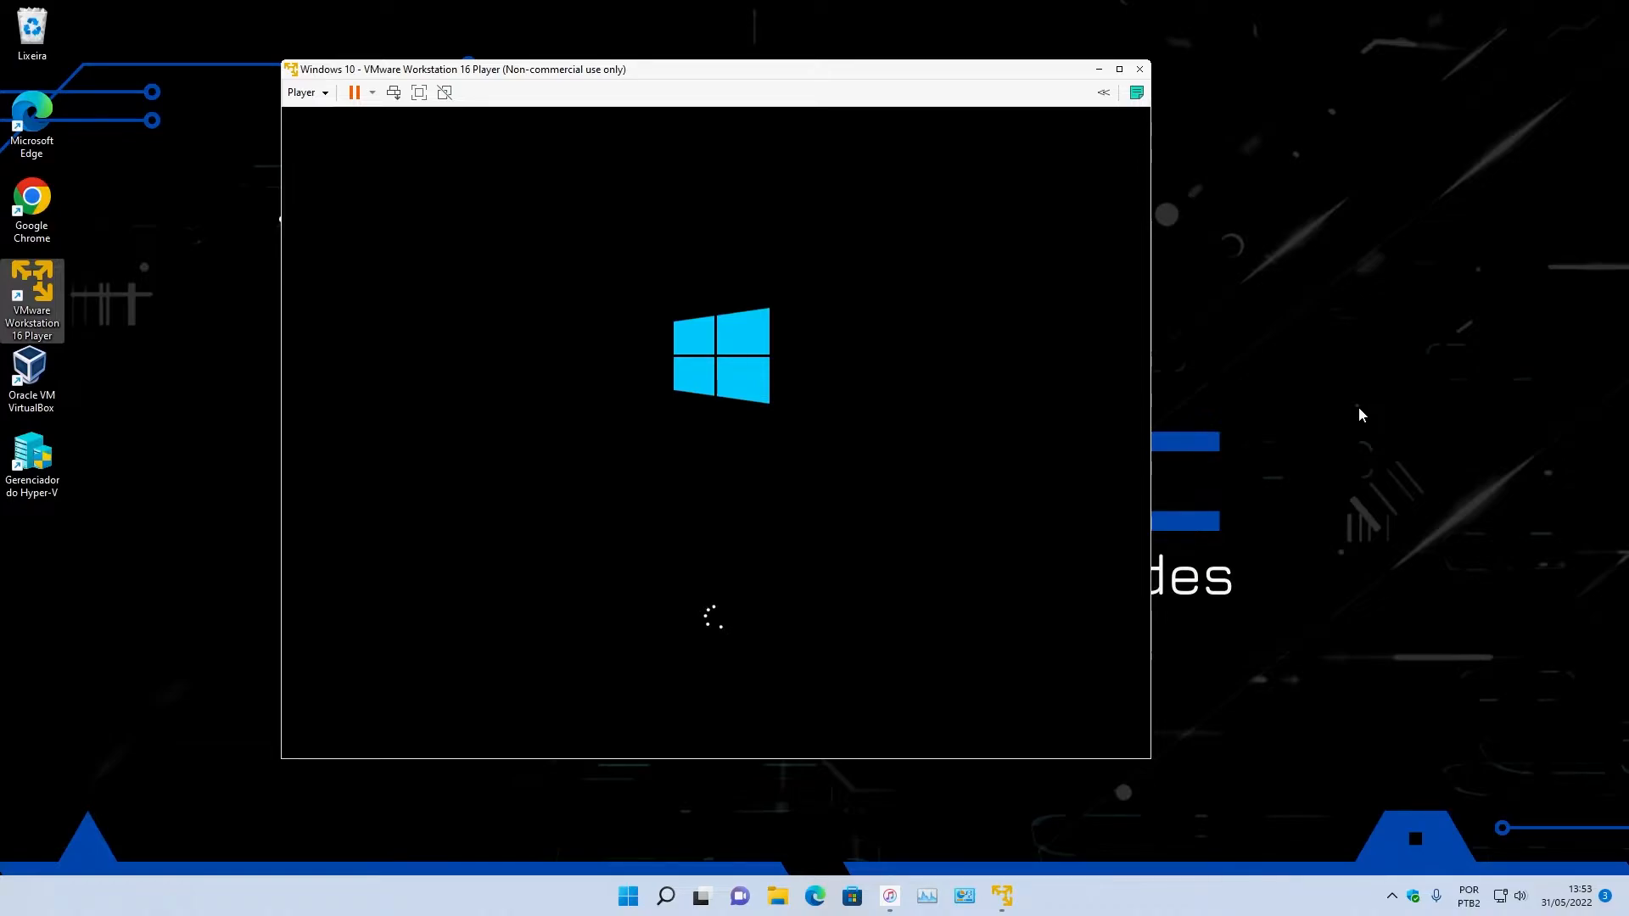
left_click_drag(853, 70, 587, 58)
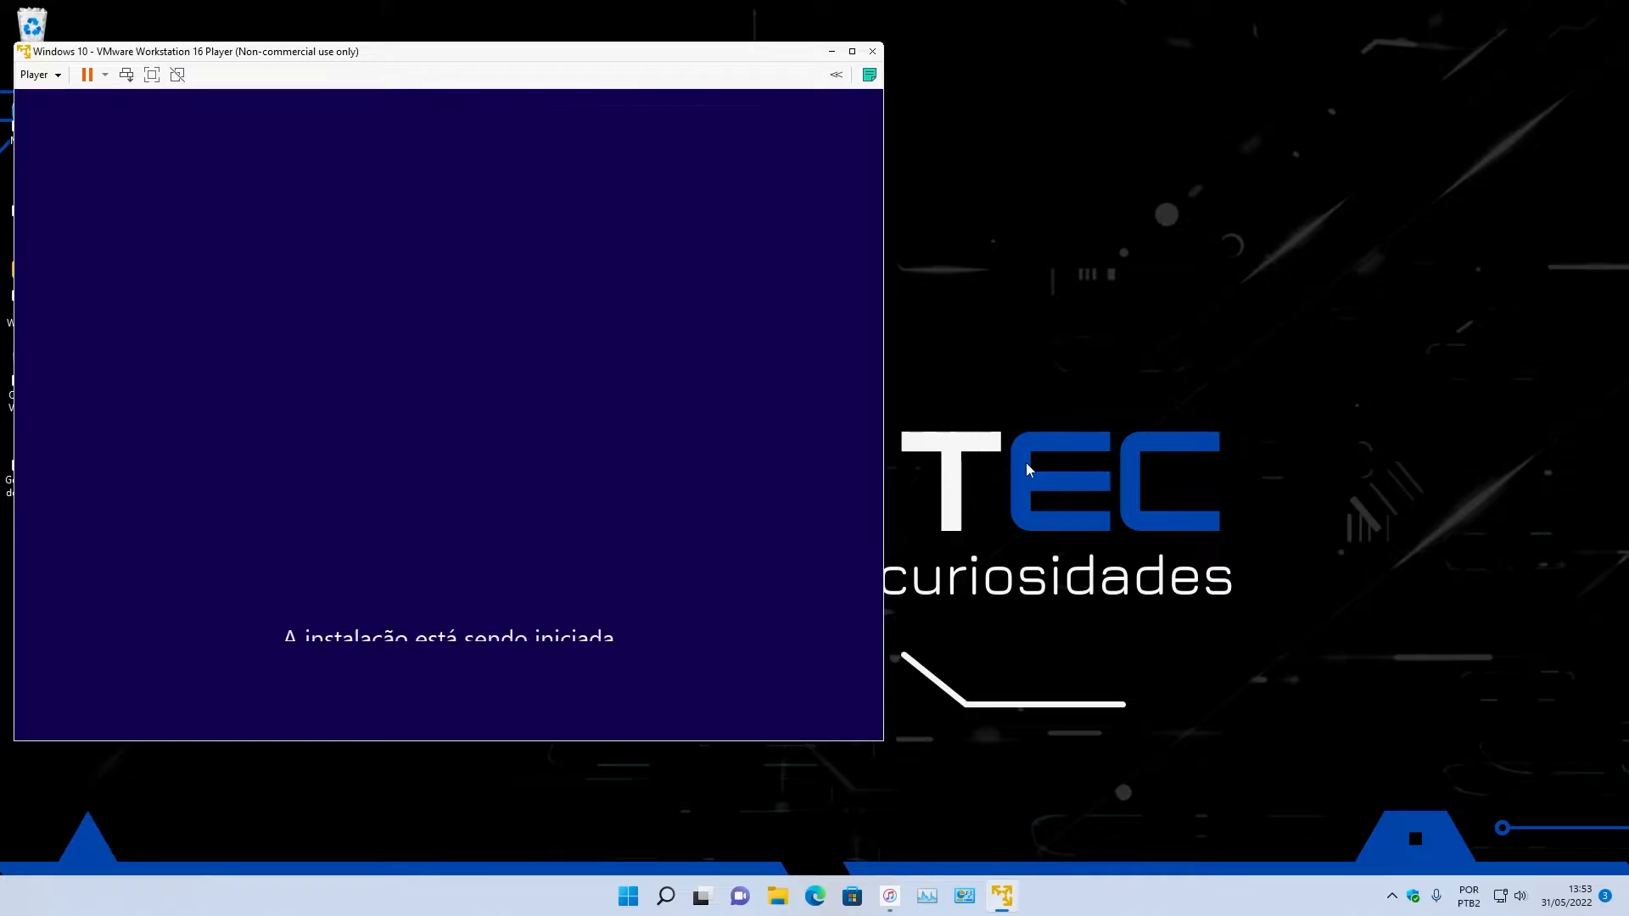
Place the host's Task Manager beside the virtual machine window and examine the activity of Disk 0 (C:).
left_click(928, 896)
left_click_drag(931, 143, 957, 60)
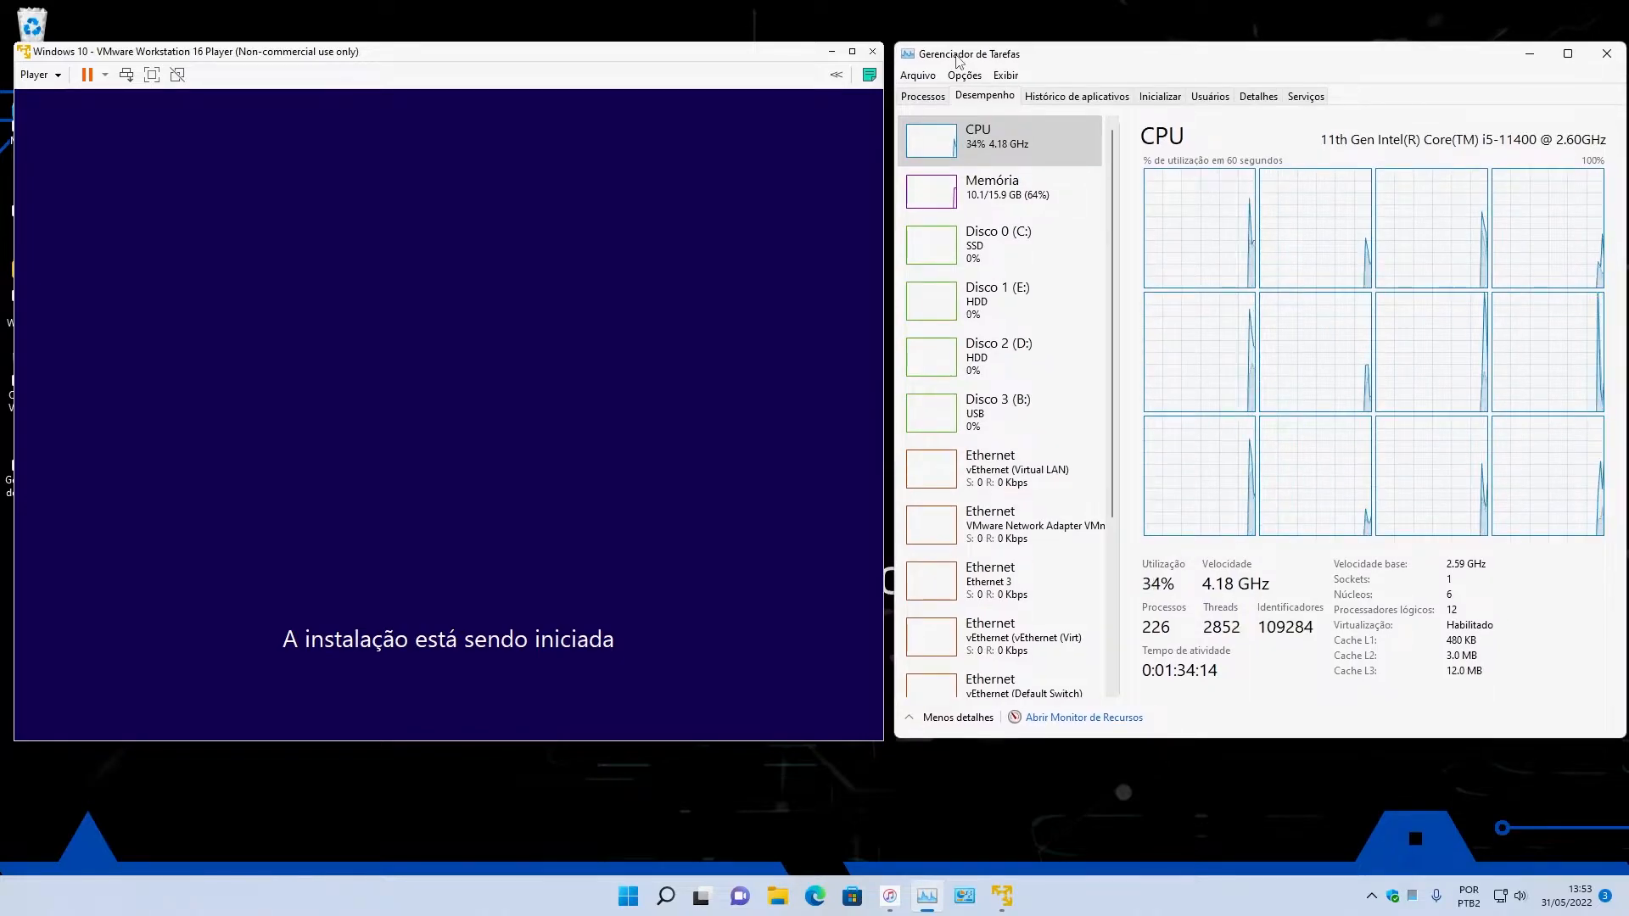
left_click(983, 257)
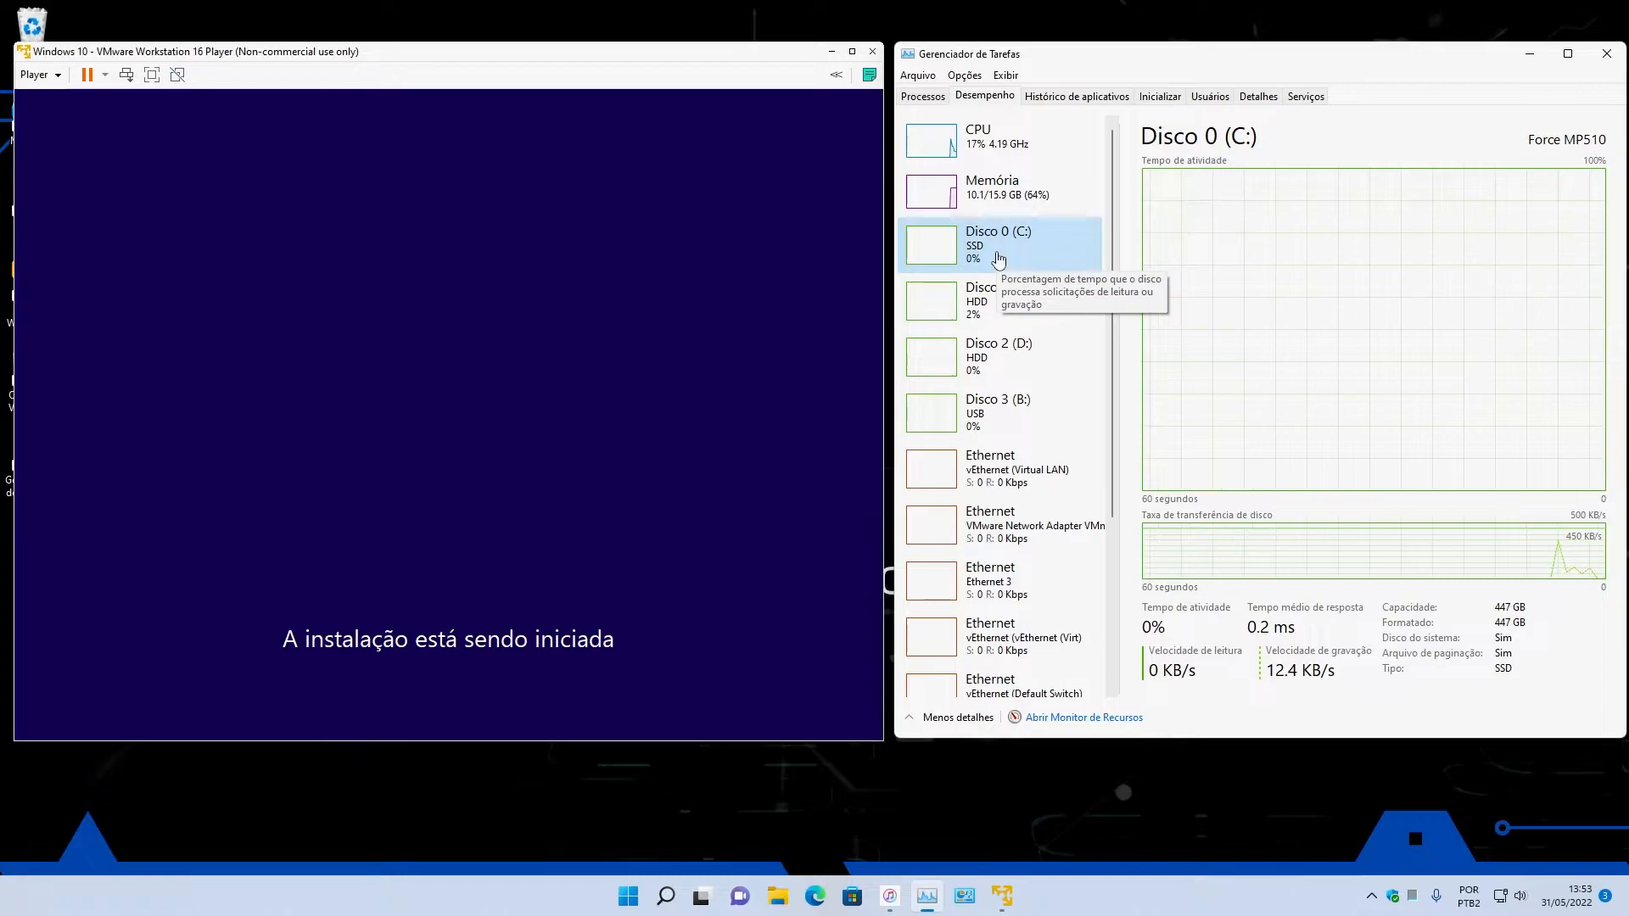
left_click(647, 62)
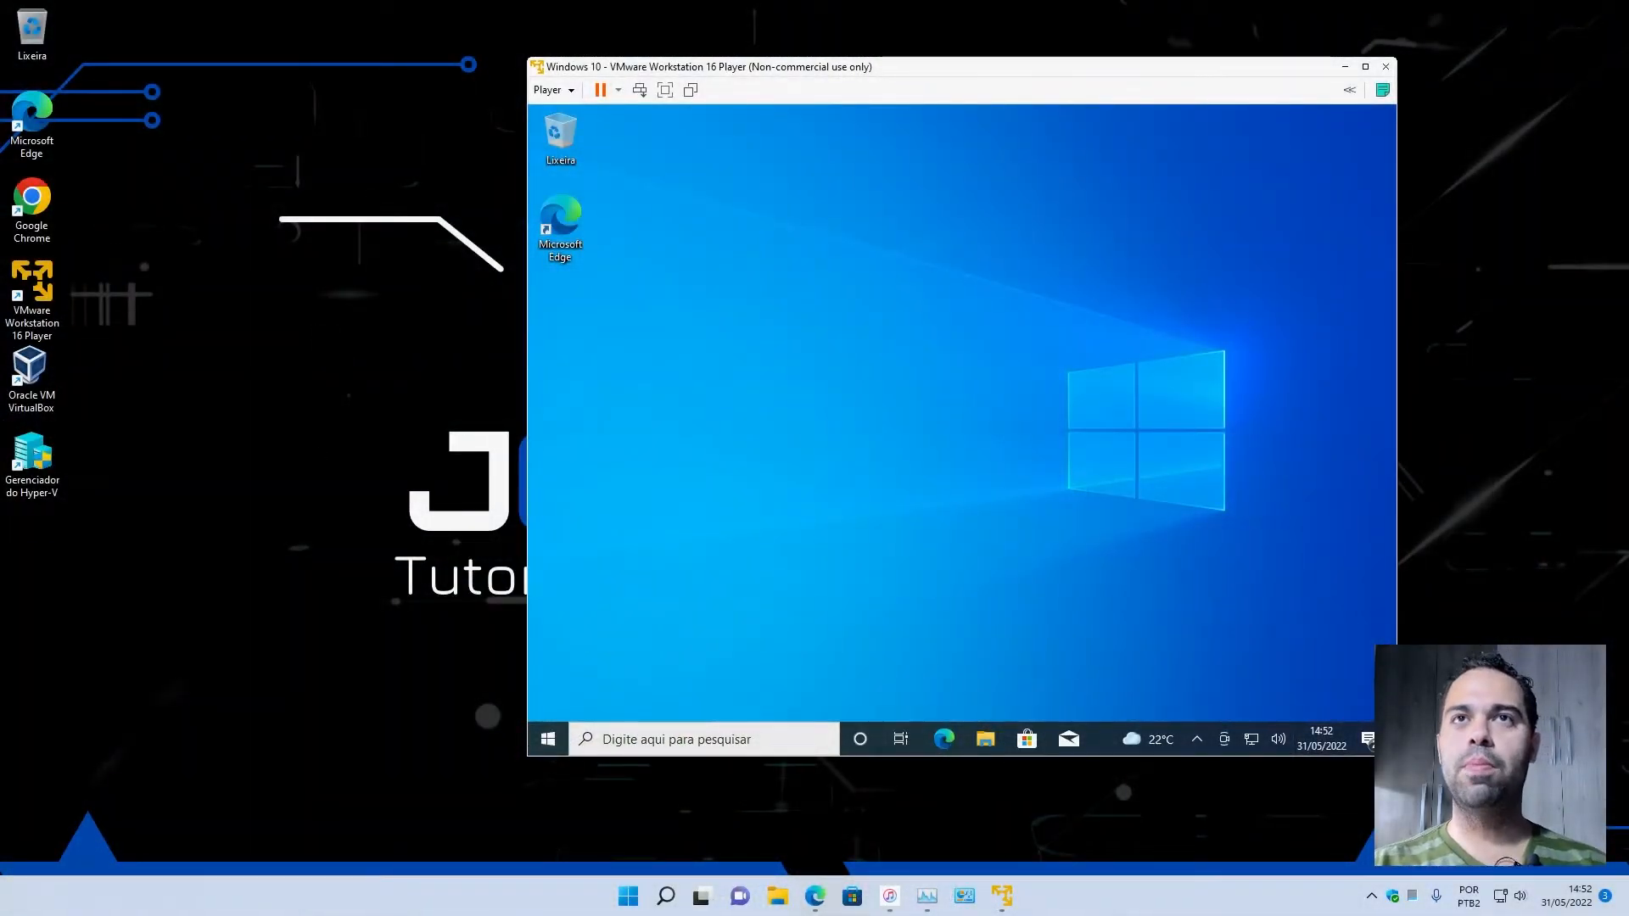
left_click_drag(1099, 77, 888, 57)
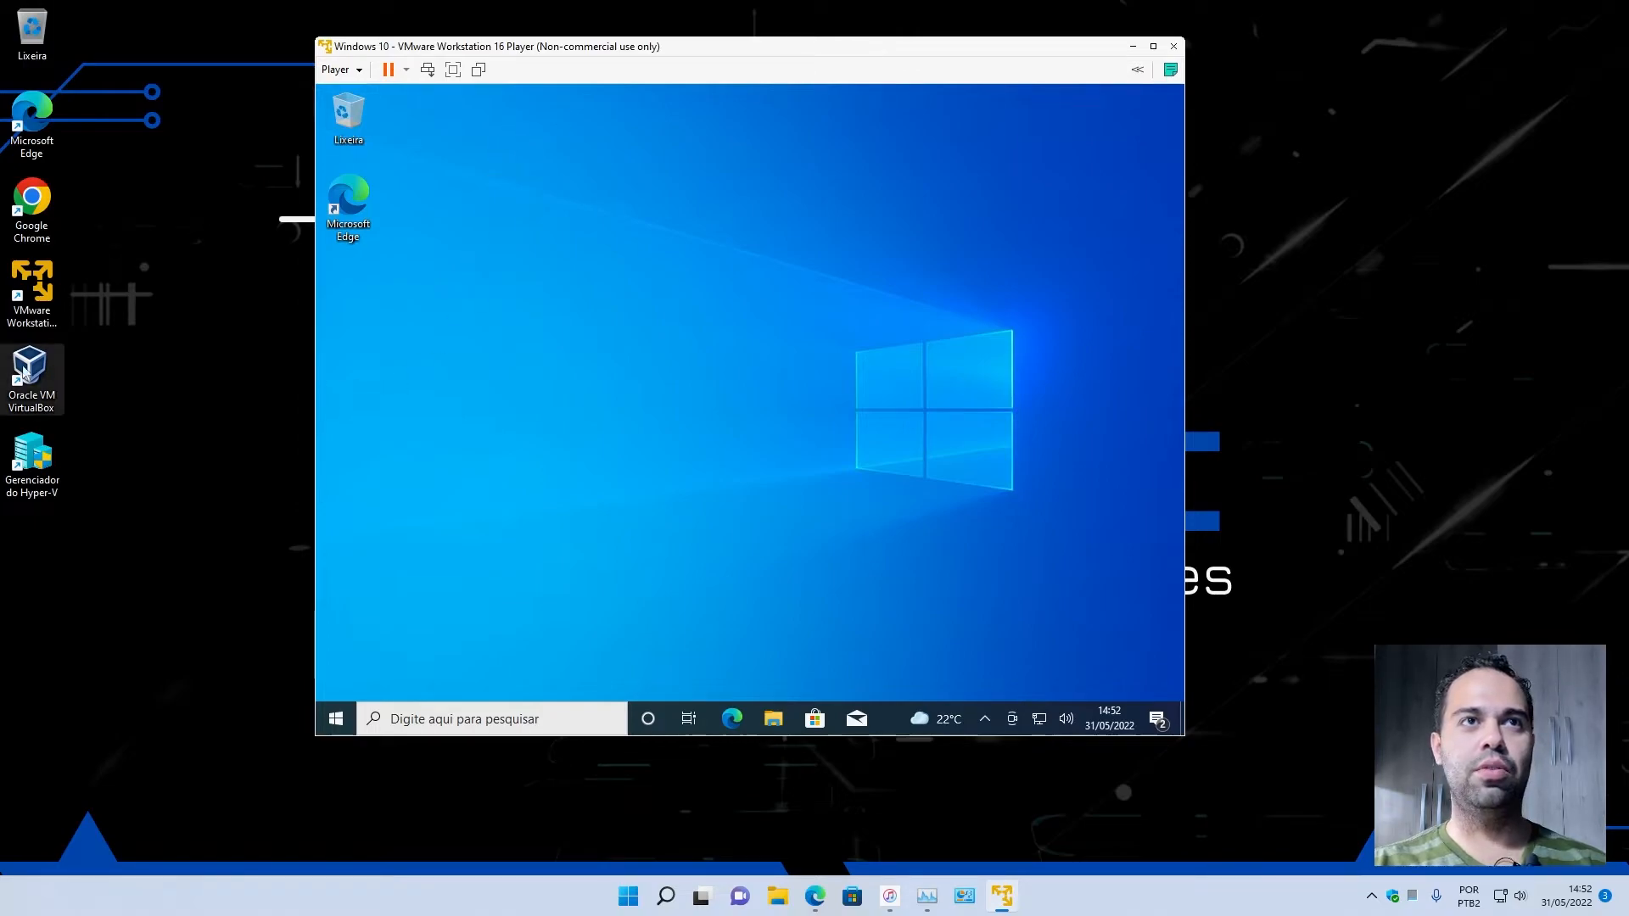
left_click(30, 291)
left_click(47, 392)
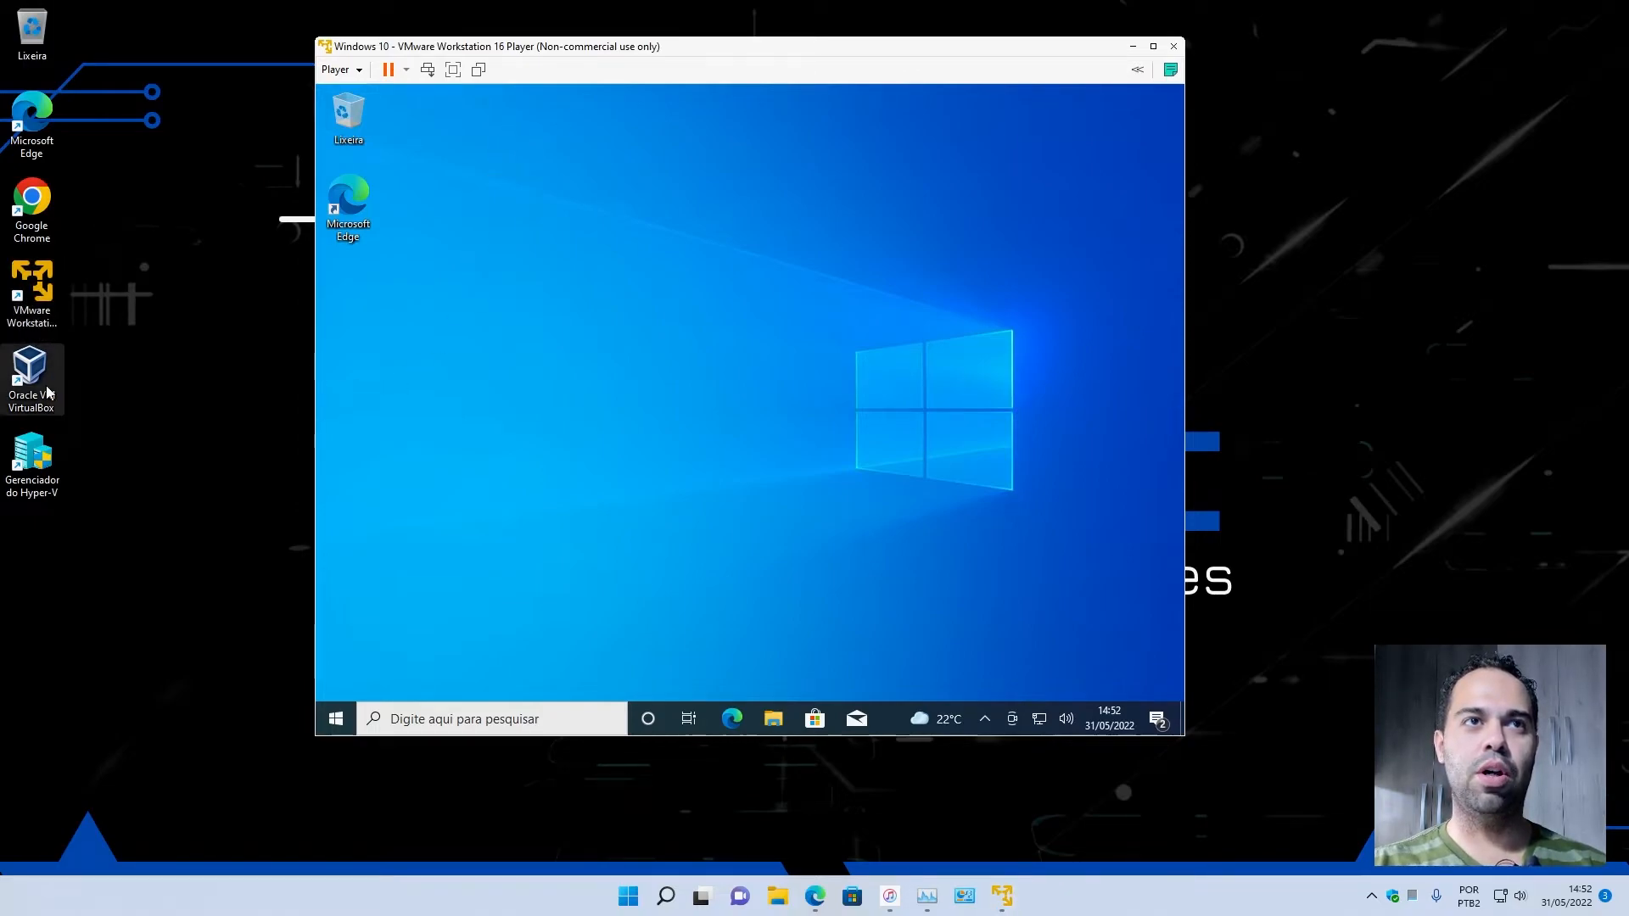
left_click(44, 465)
left_click(744, 451)
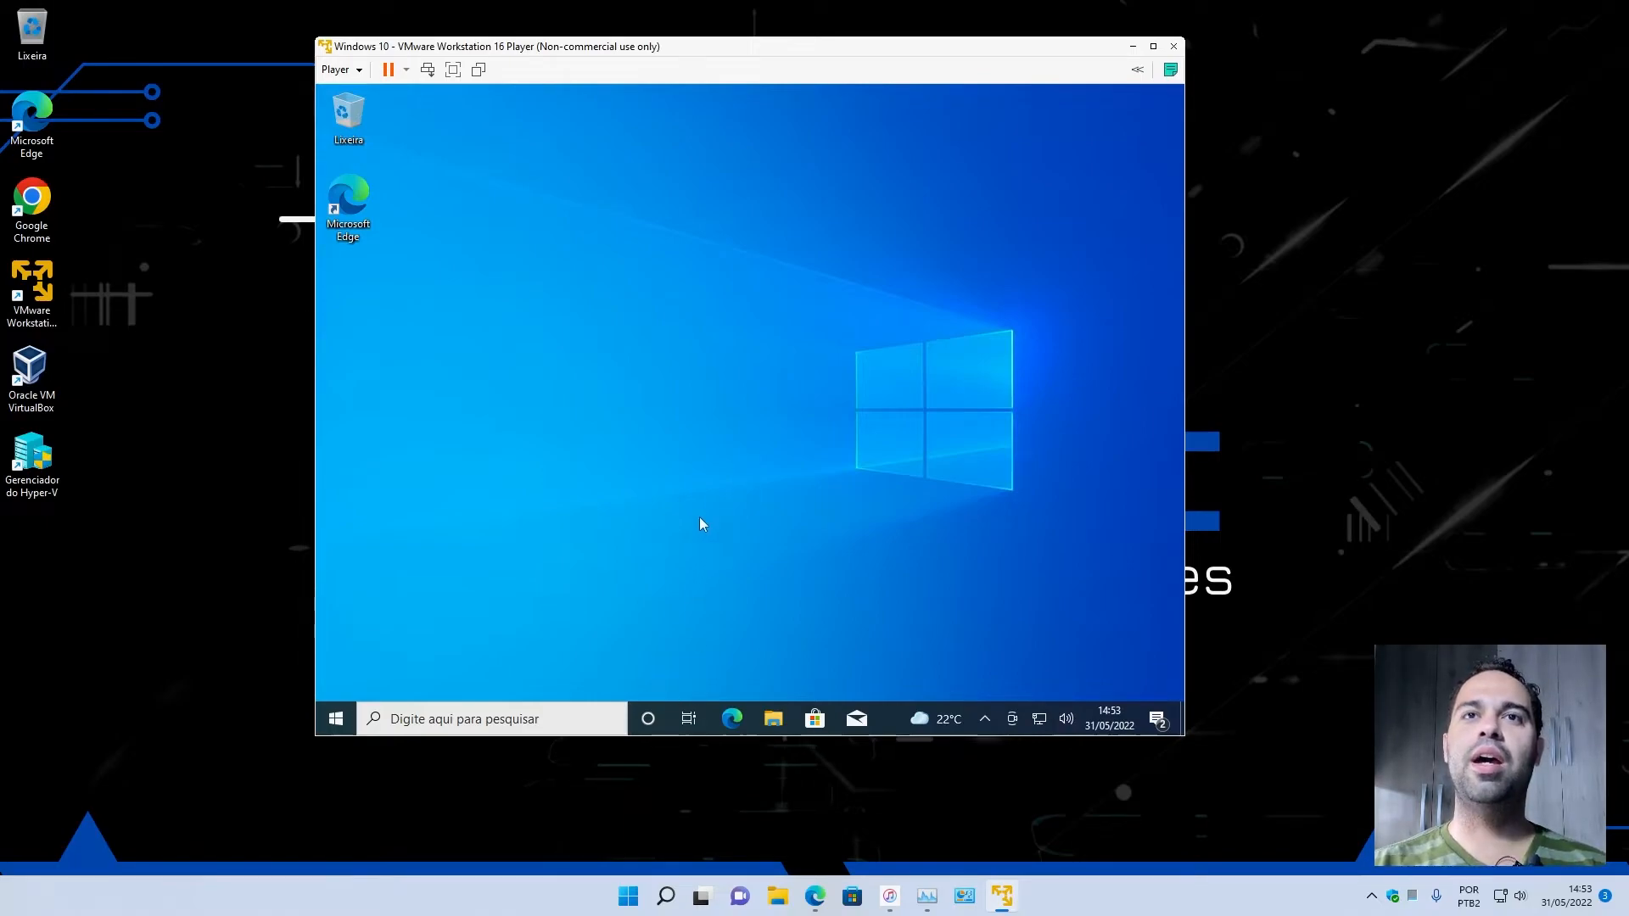
Open Task Manager inside the Windows 10 guest and switch it to the performance view.
left_click_drag(689, 49, 592, 40)
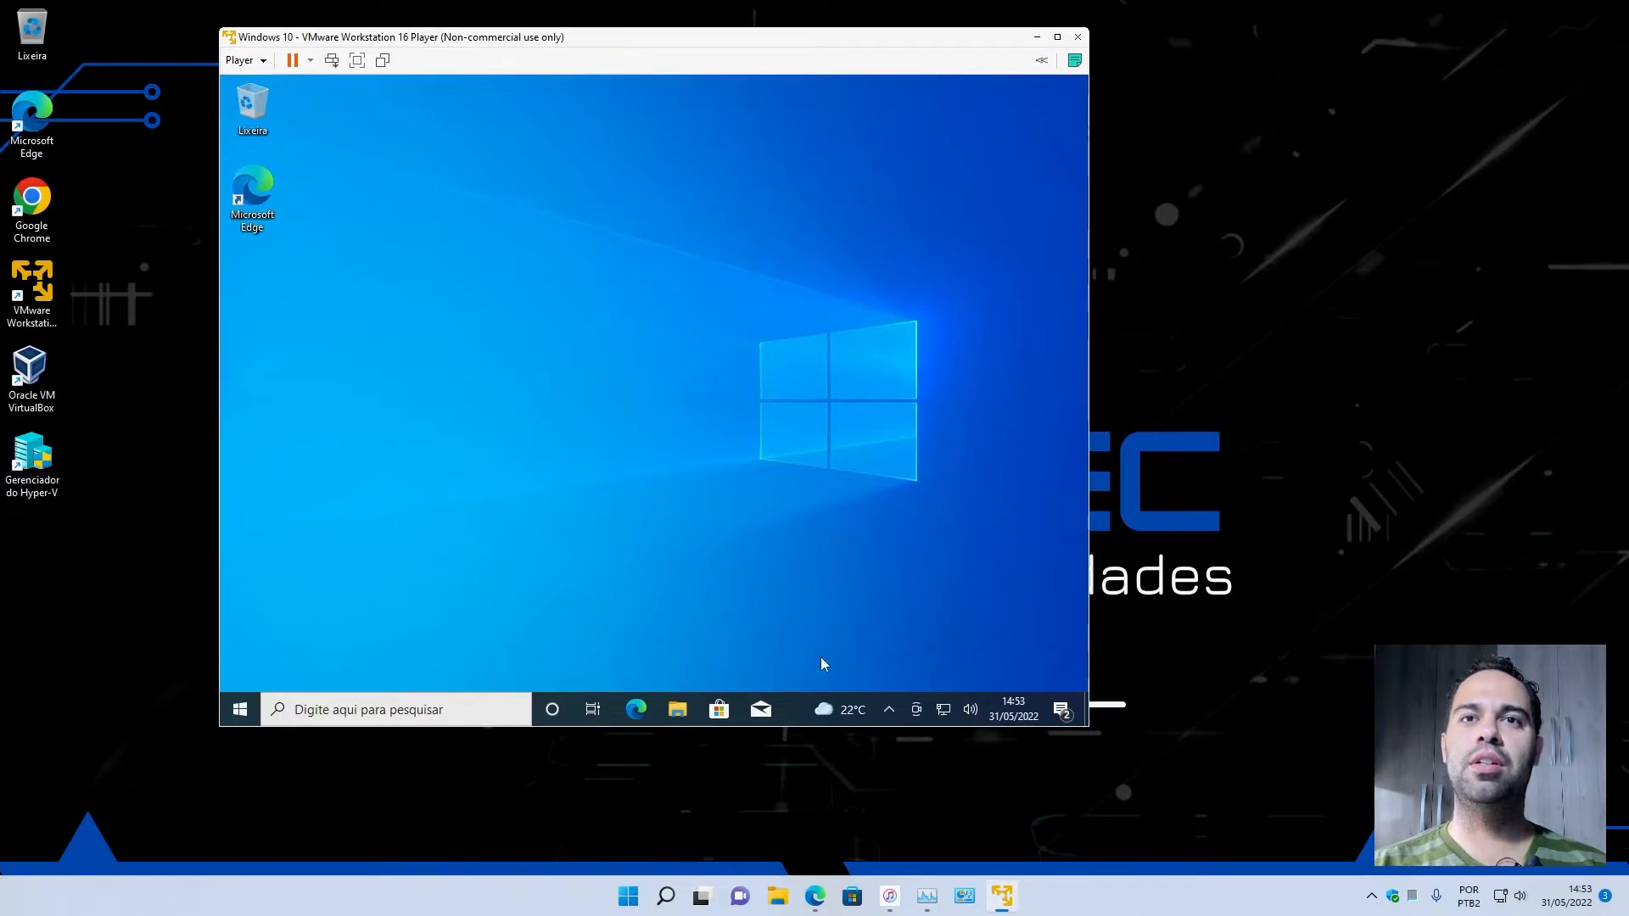
right_click(788, 701)
left_click(829, 607)
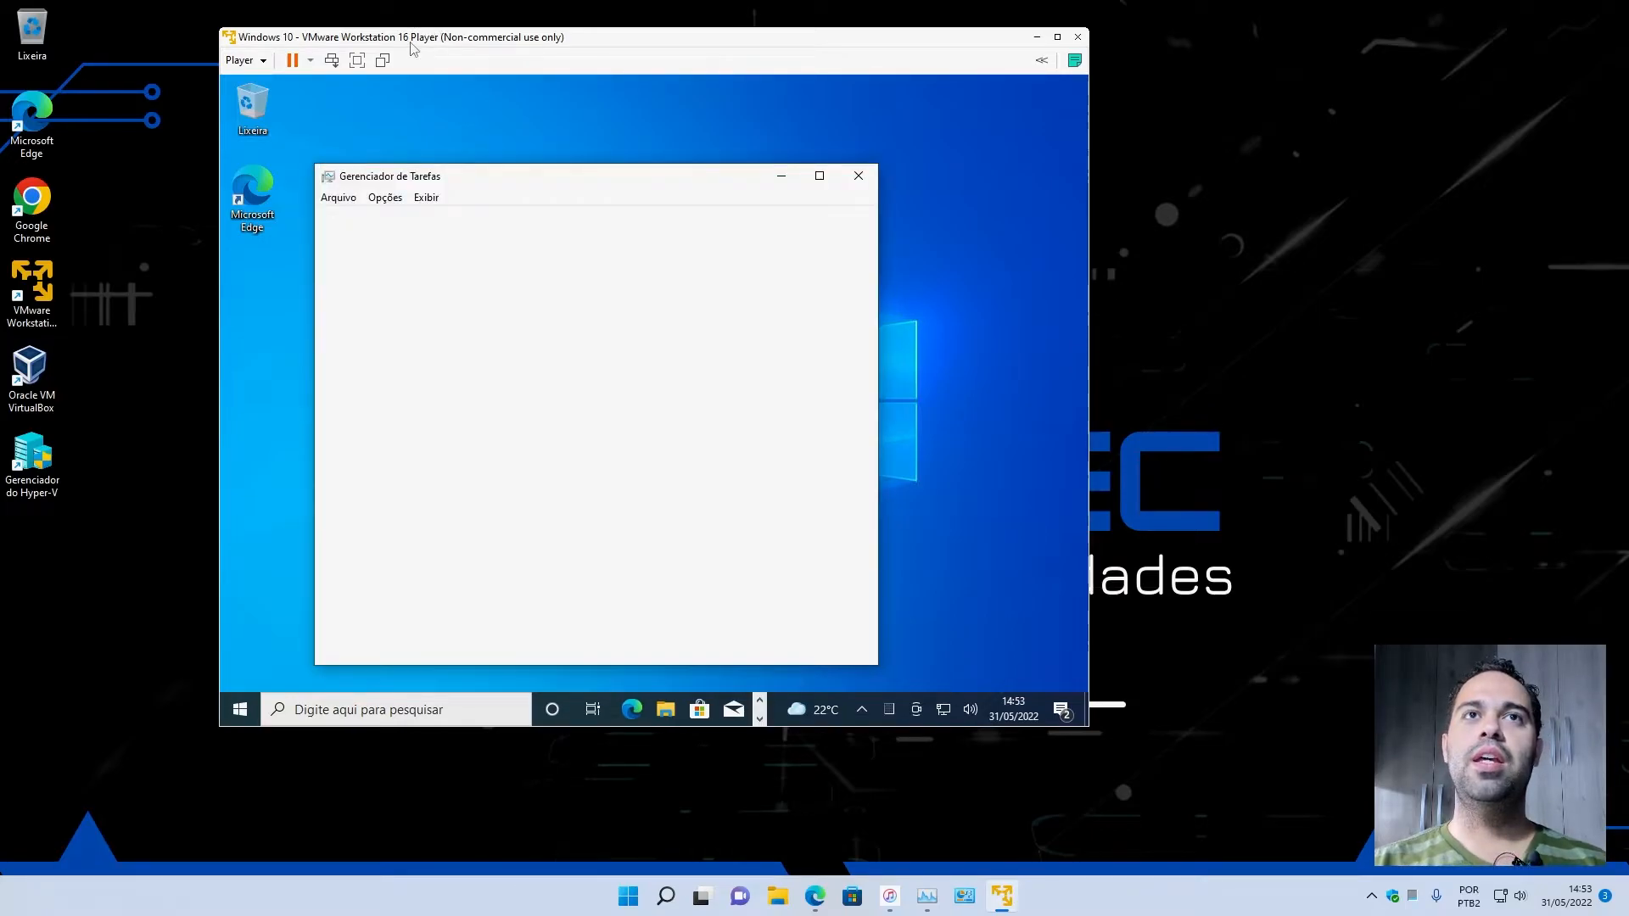
left_click_drag(412, 48, 435, 49)
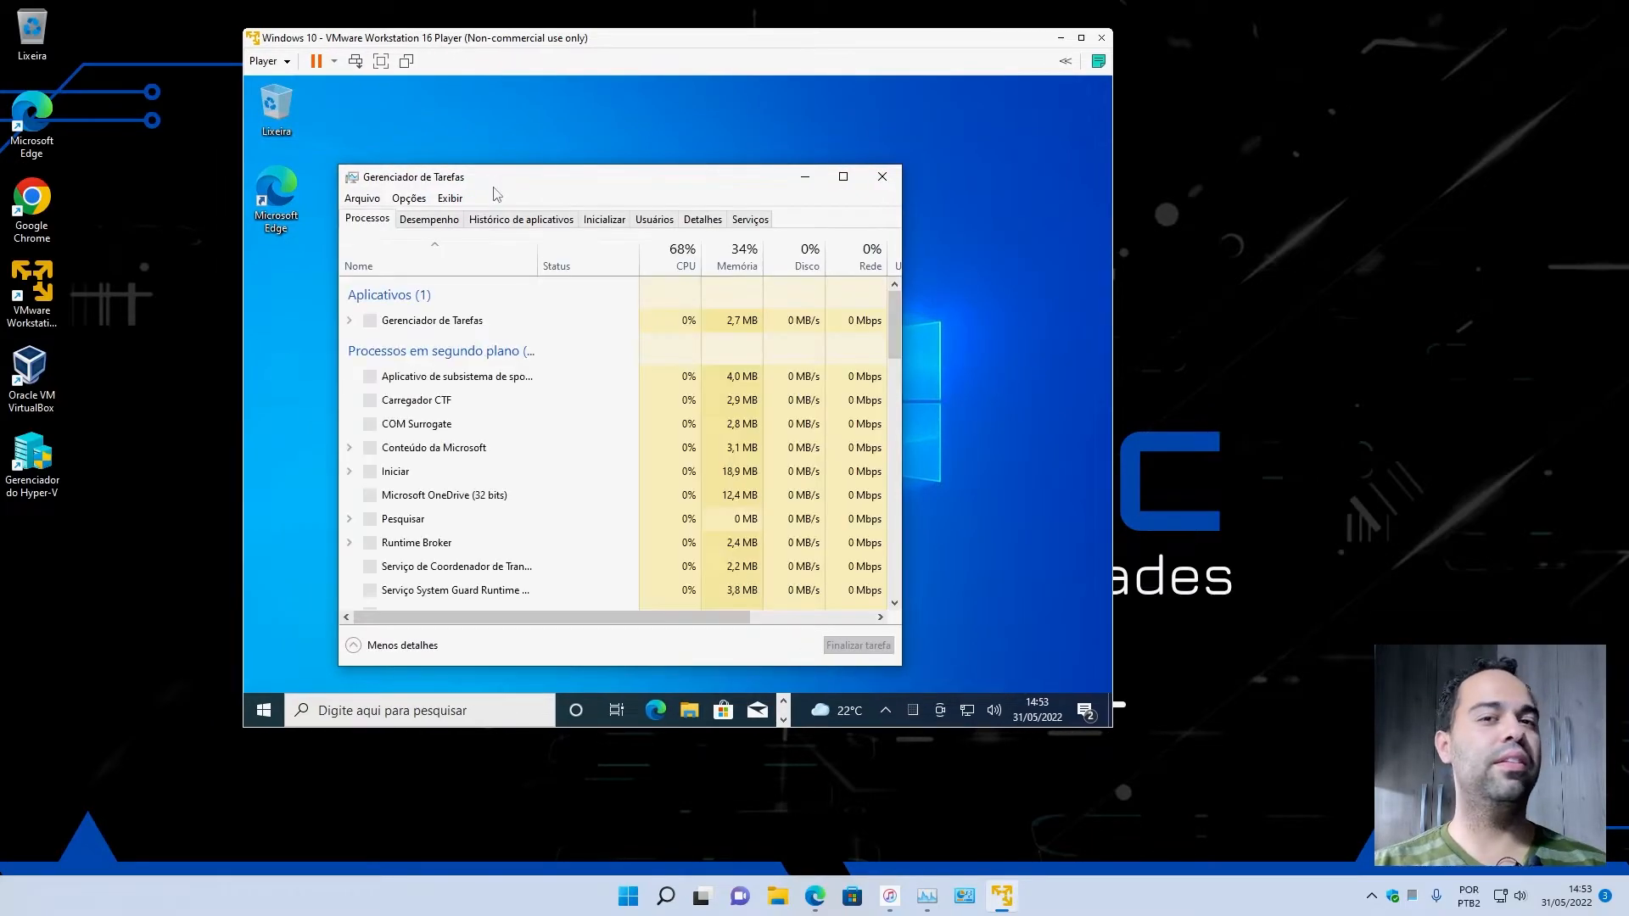
left_click_drag(520, 181, 601, 141)
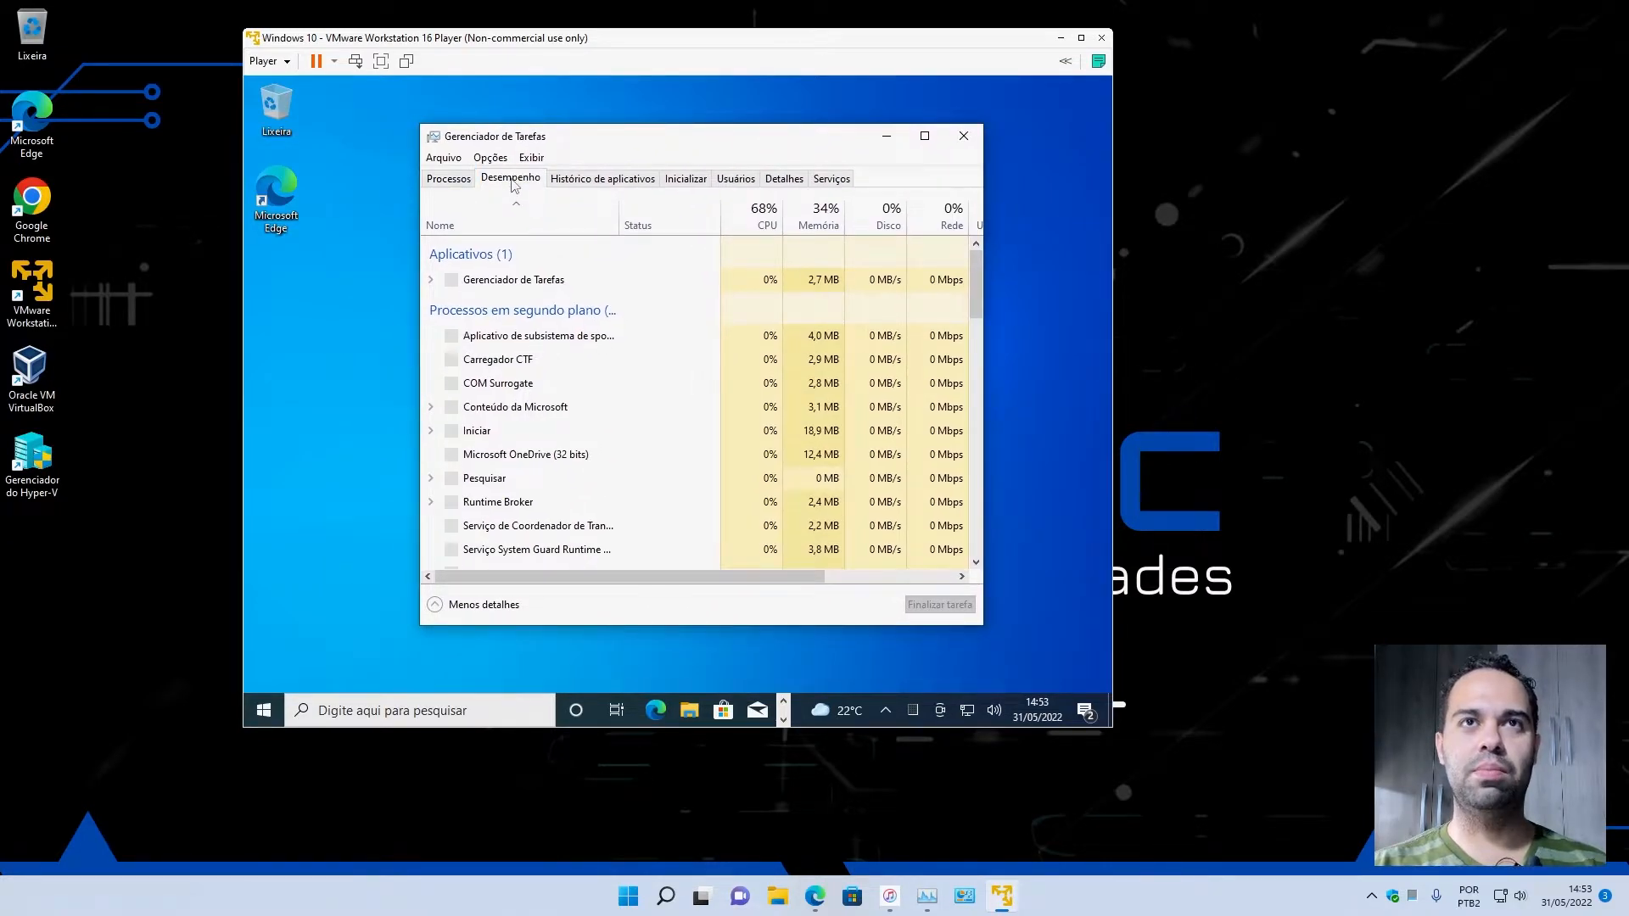
Arrange the host's Task Manager beside the virtual machine window to compare the host's CPU performance with the guest's.
left_click_drag(683, 38, 516, 27)
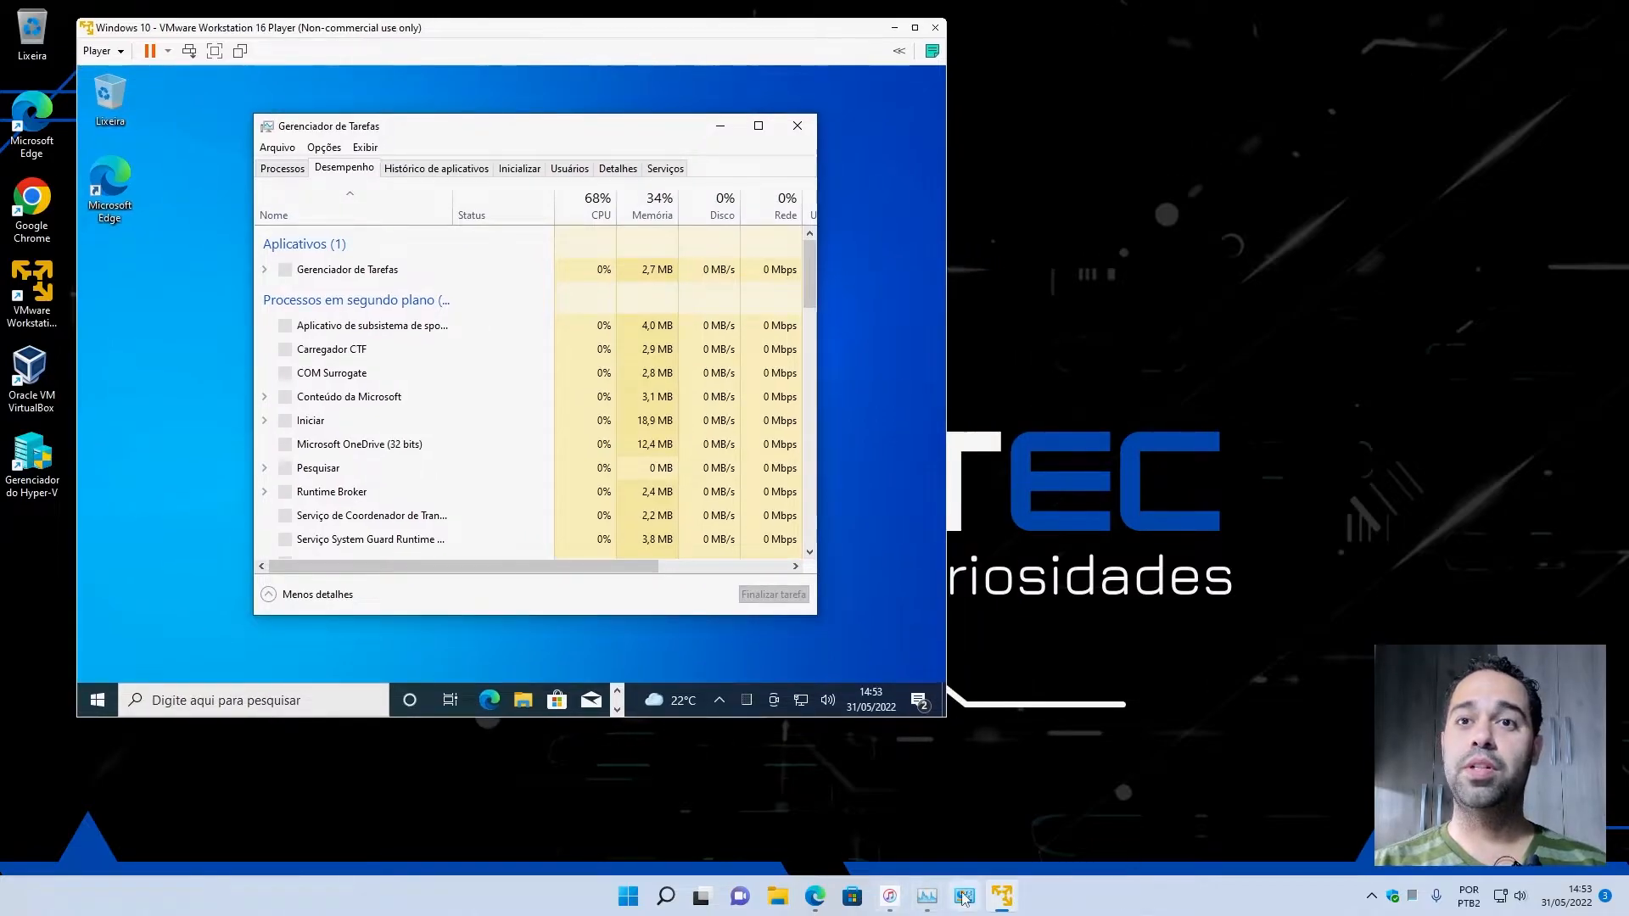
left_click(930, 901)
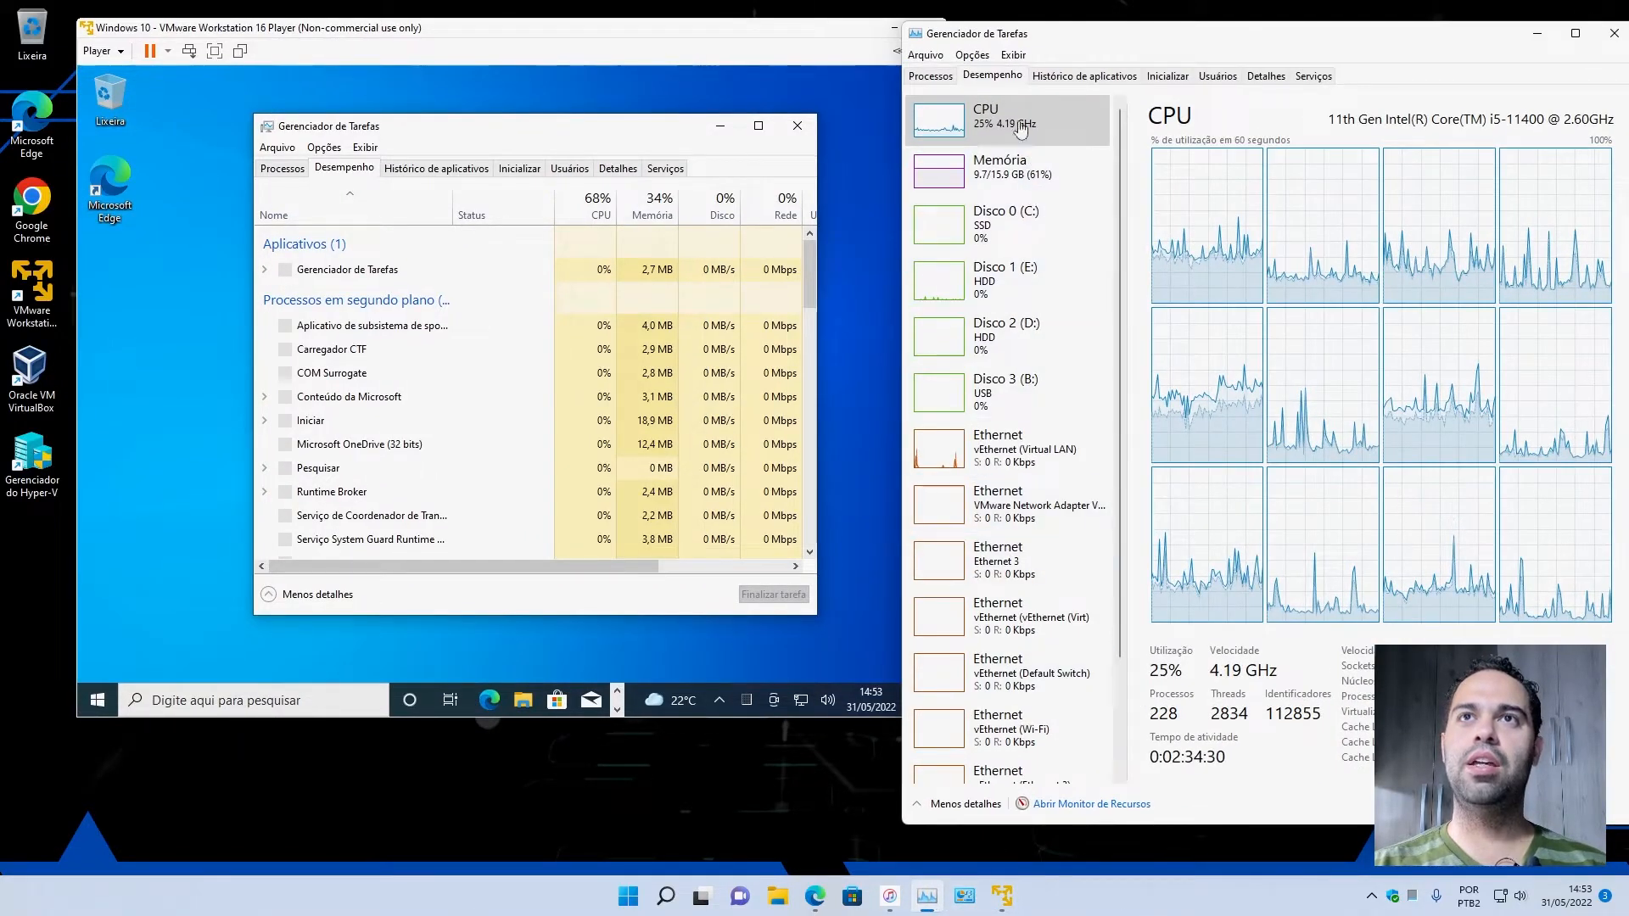
left_click_drag(945, 35, 1000, 32)
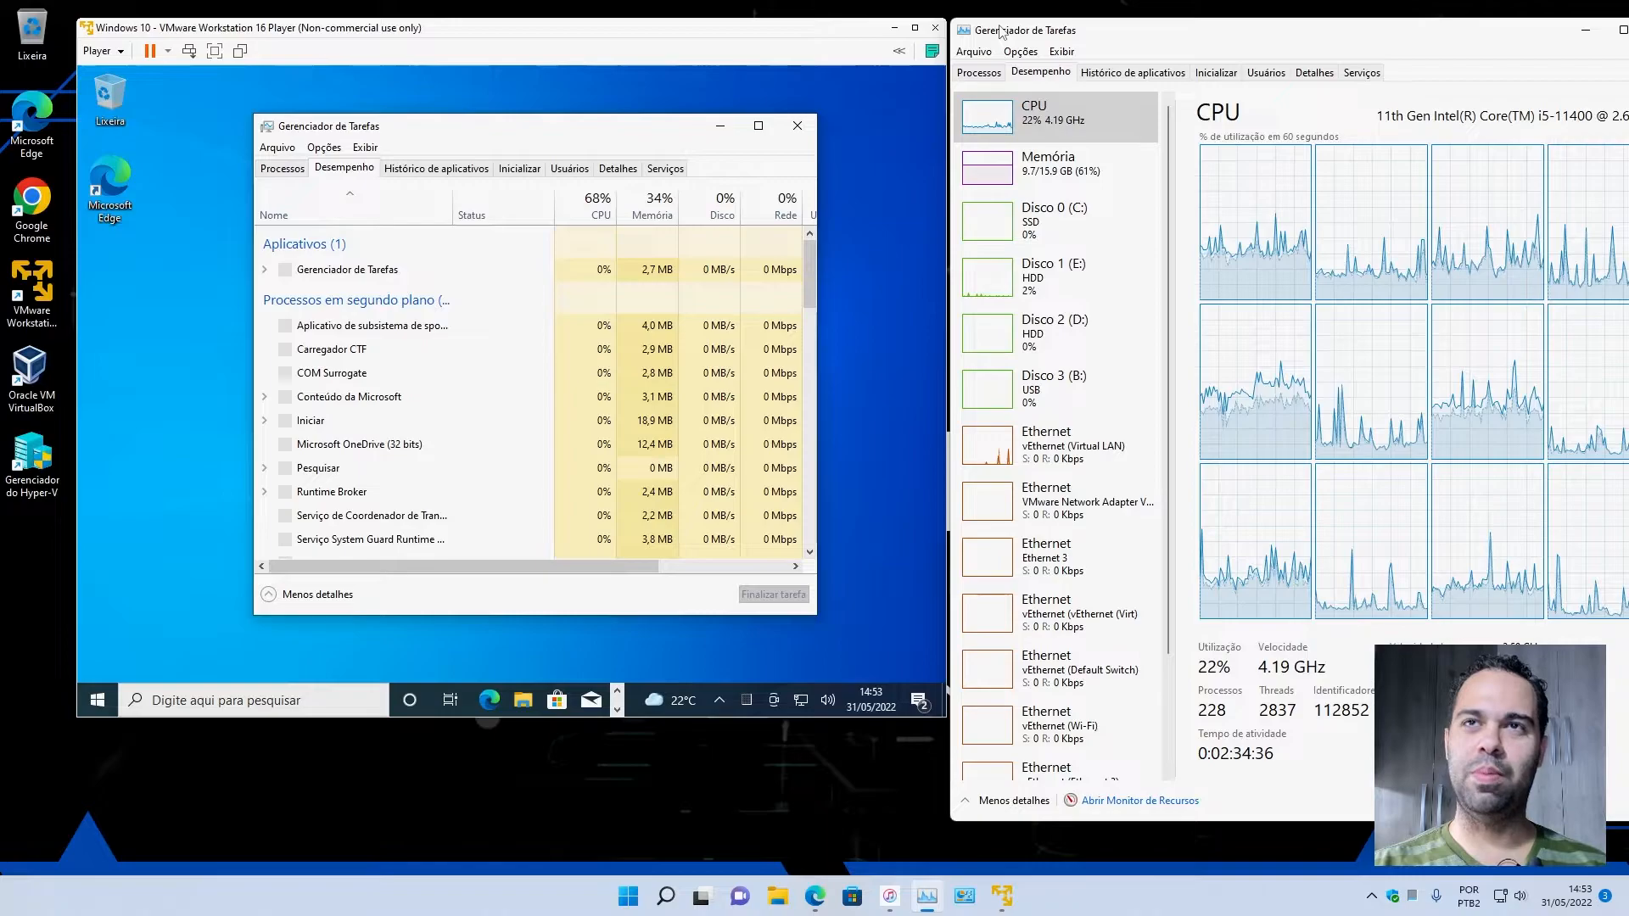
left_click(533, 129)
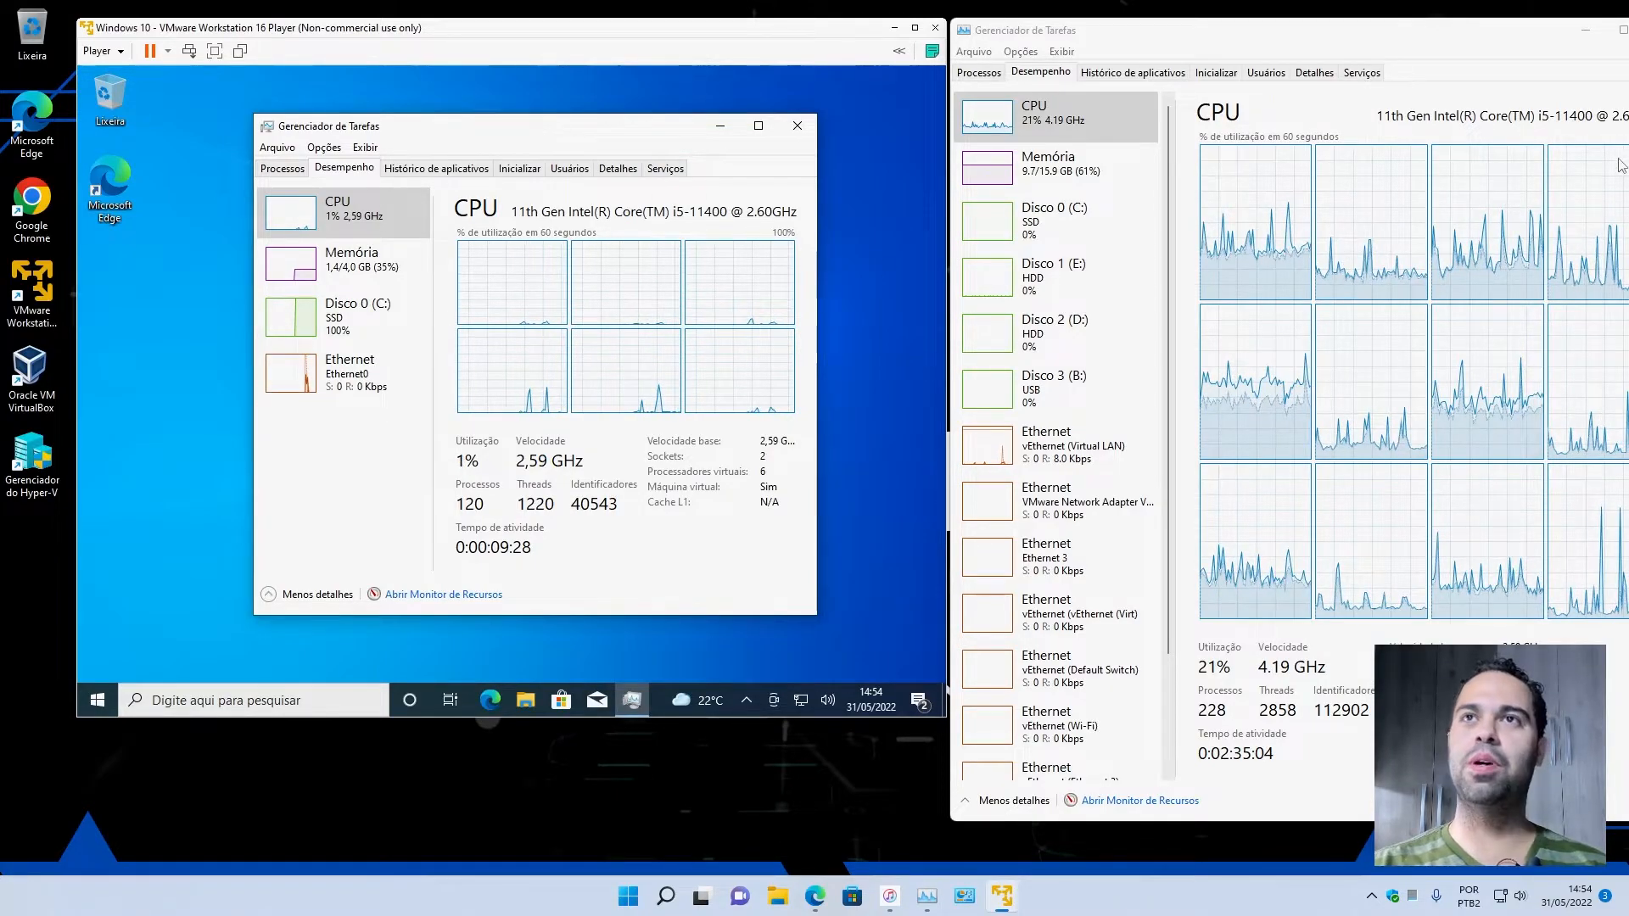
Close the host's Task Manager and reopen it to examine the host's CPU performance again.
left_click_drag(1518, 34, 1226, 44)
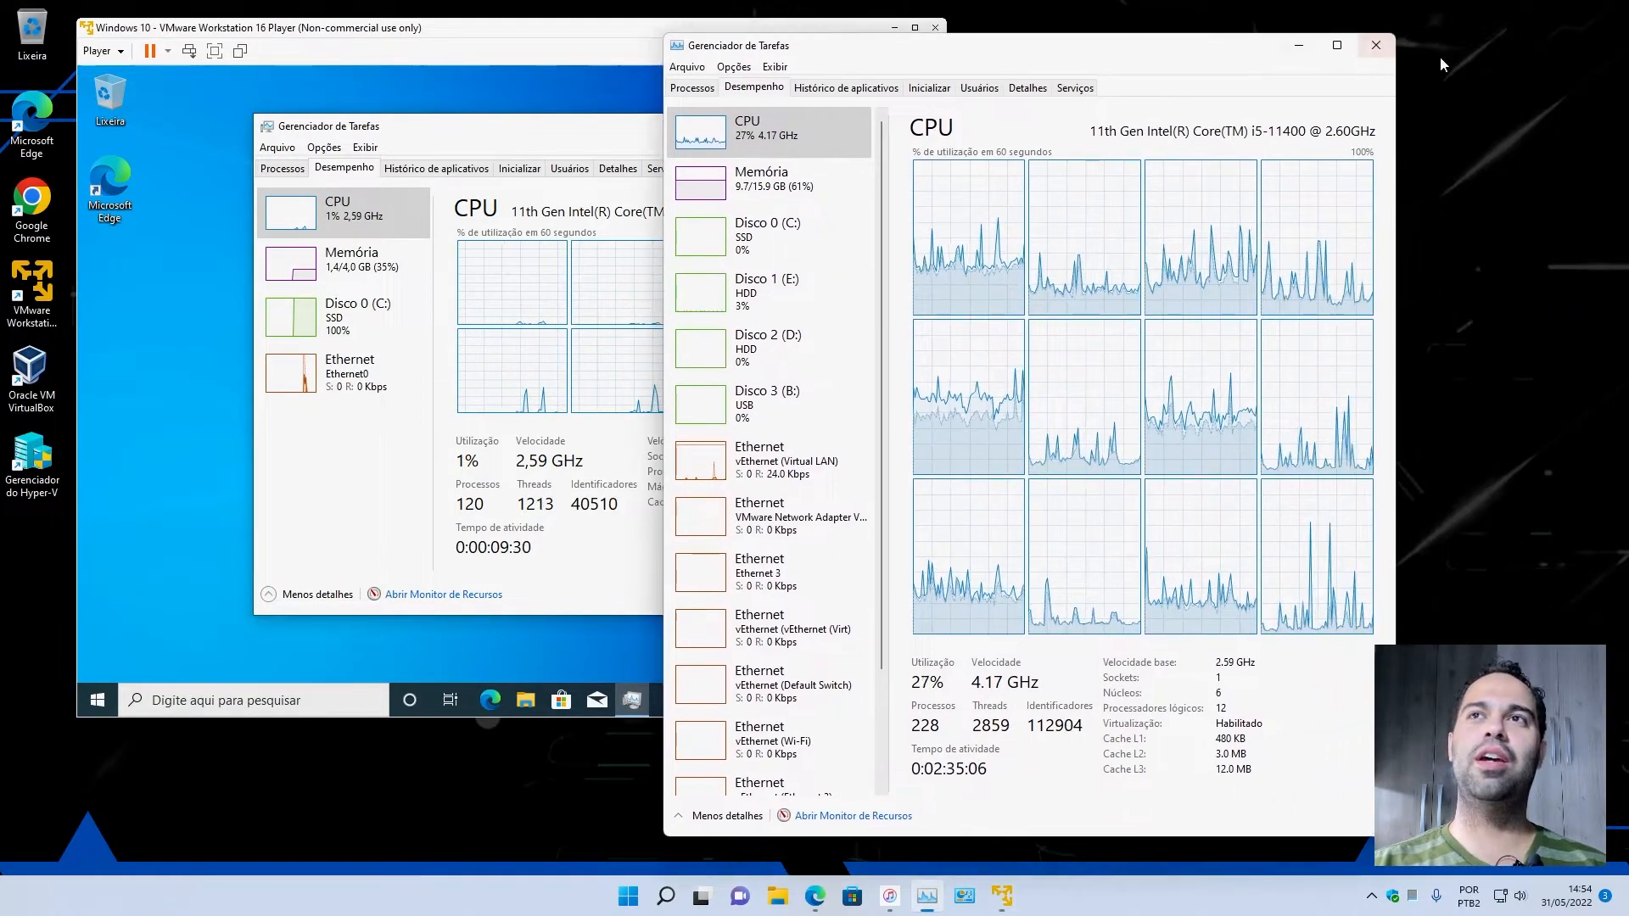
left_click(1376, 46)
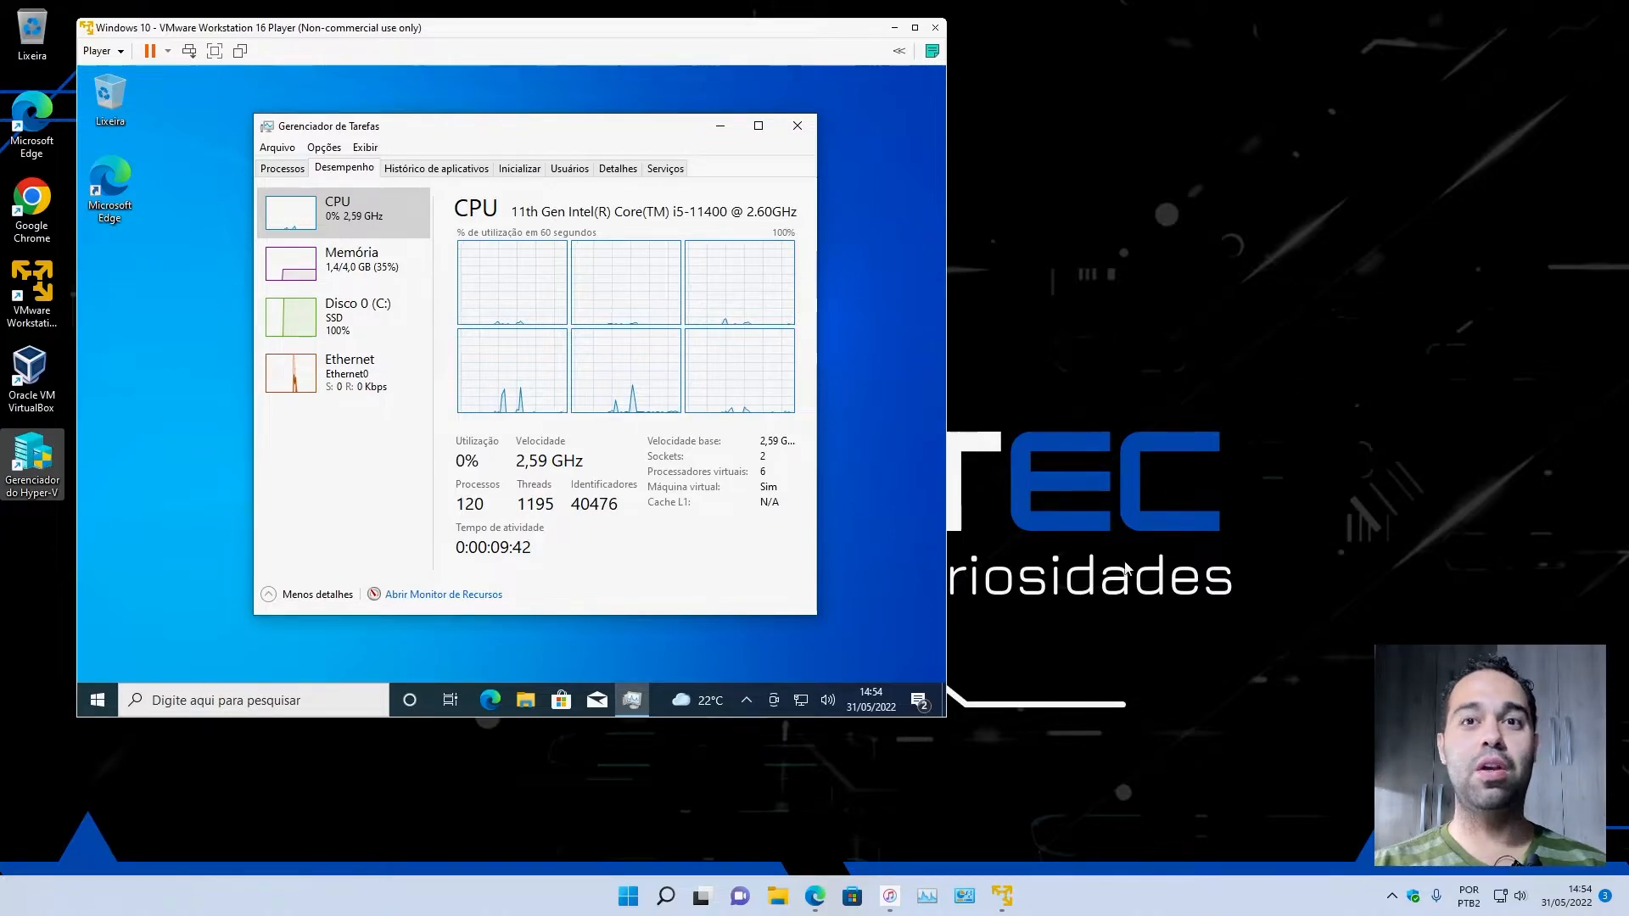
left_click(928, 898)
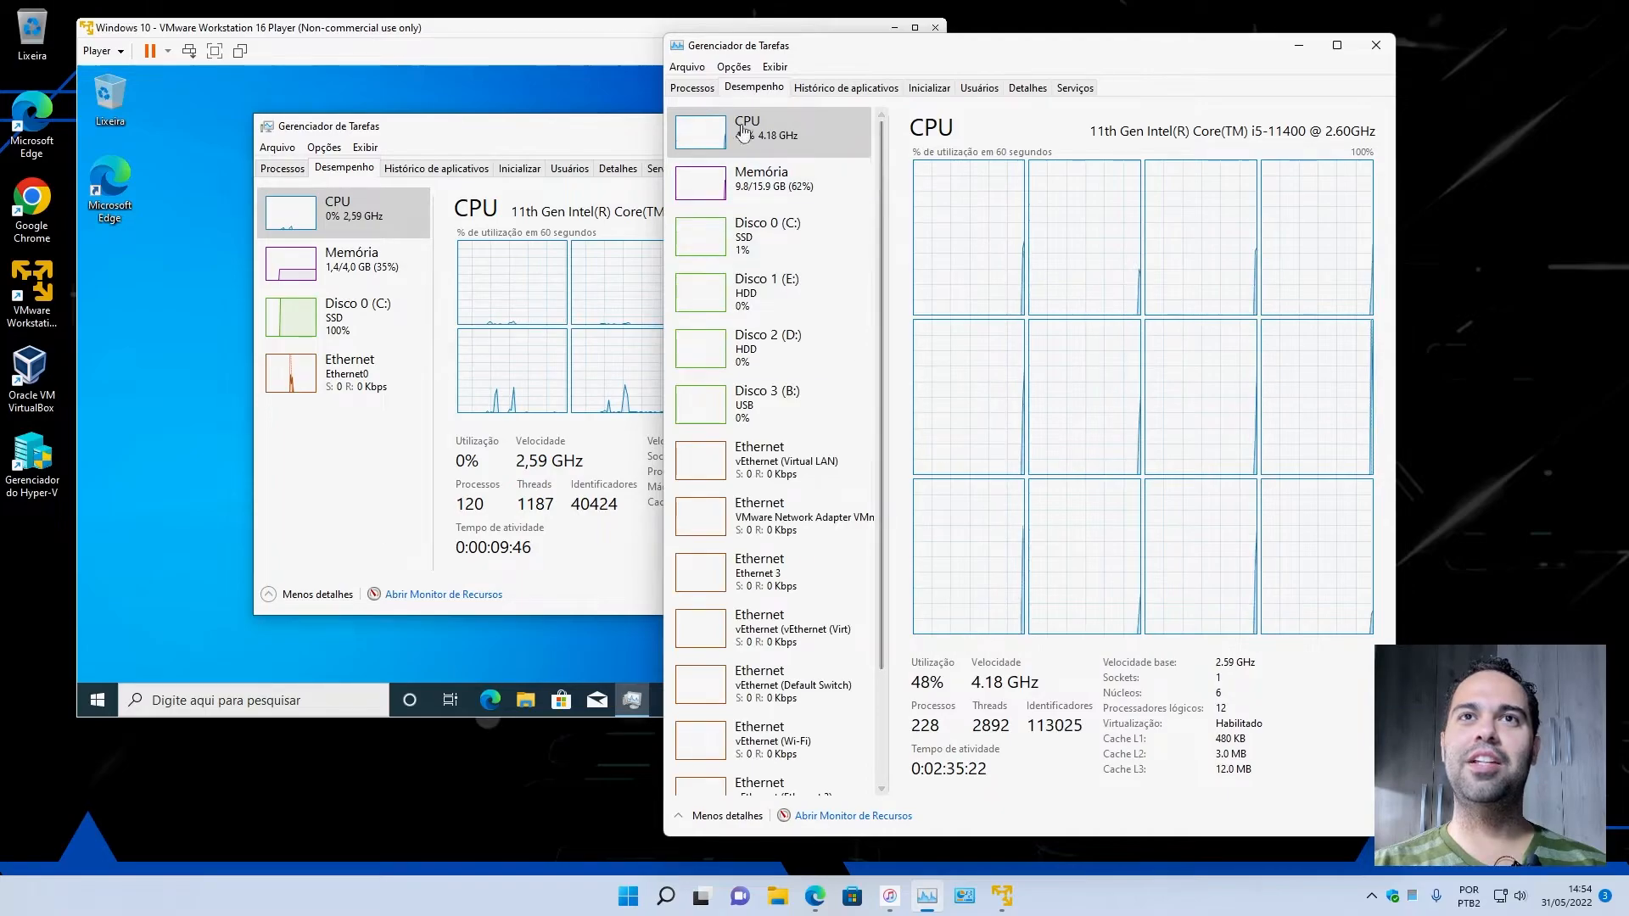
Place the host's Task Manager beside the virtual machine window and compare Disk 0 (C:) activity in the guest and on the host.
left_click_drag(705, 45, 997, 35)
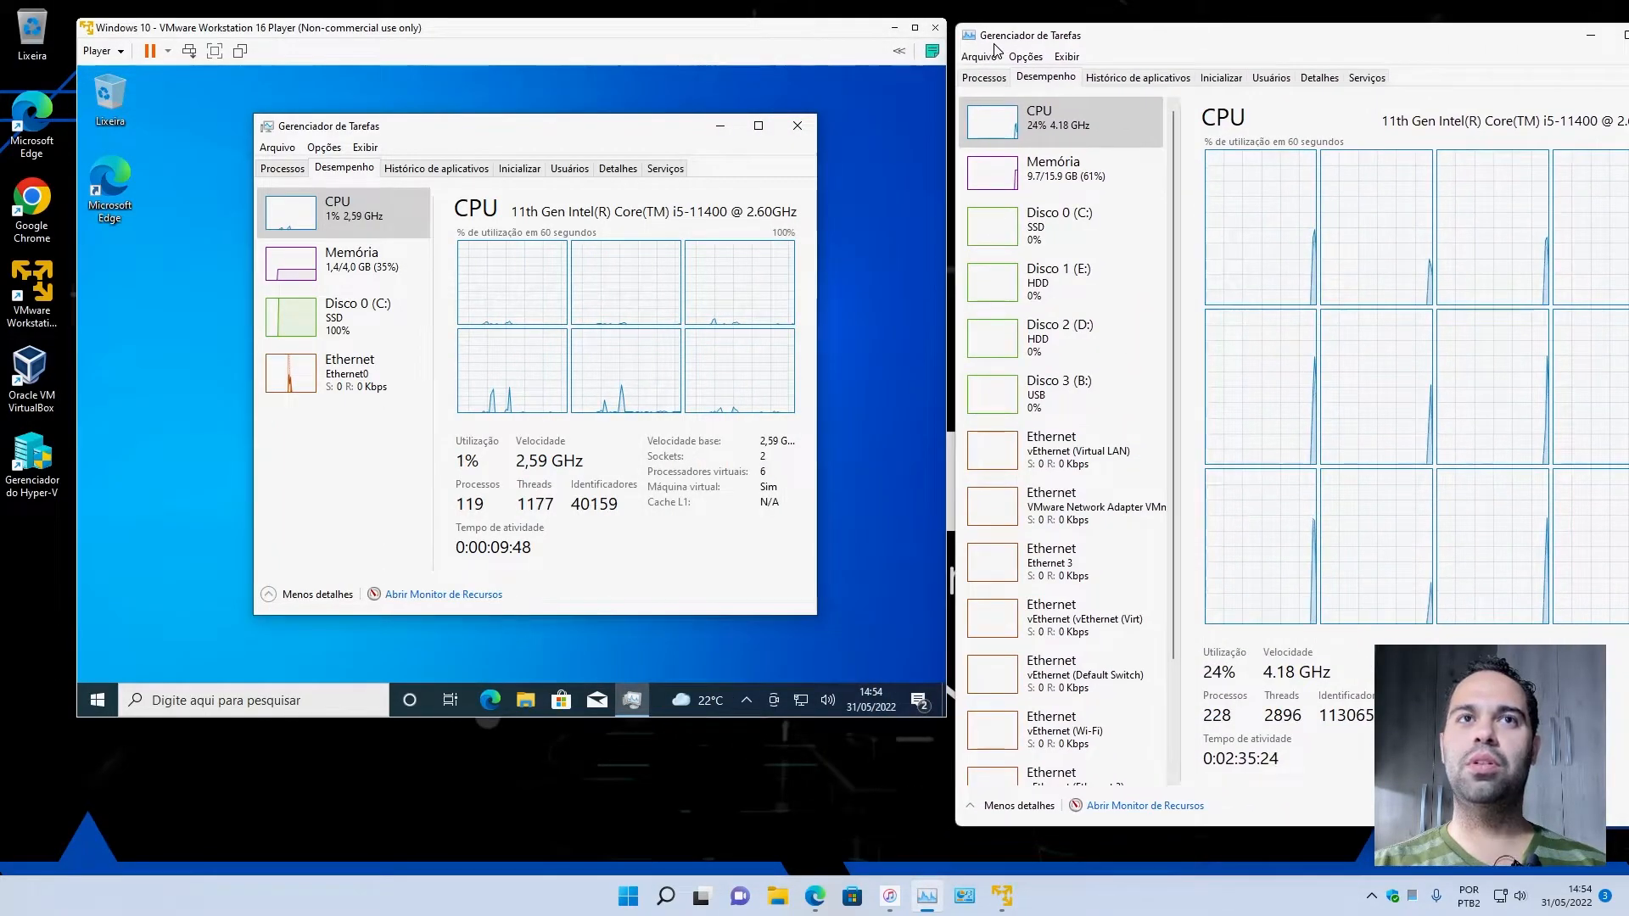
left_click(334, 322)
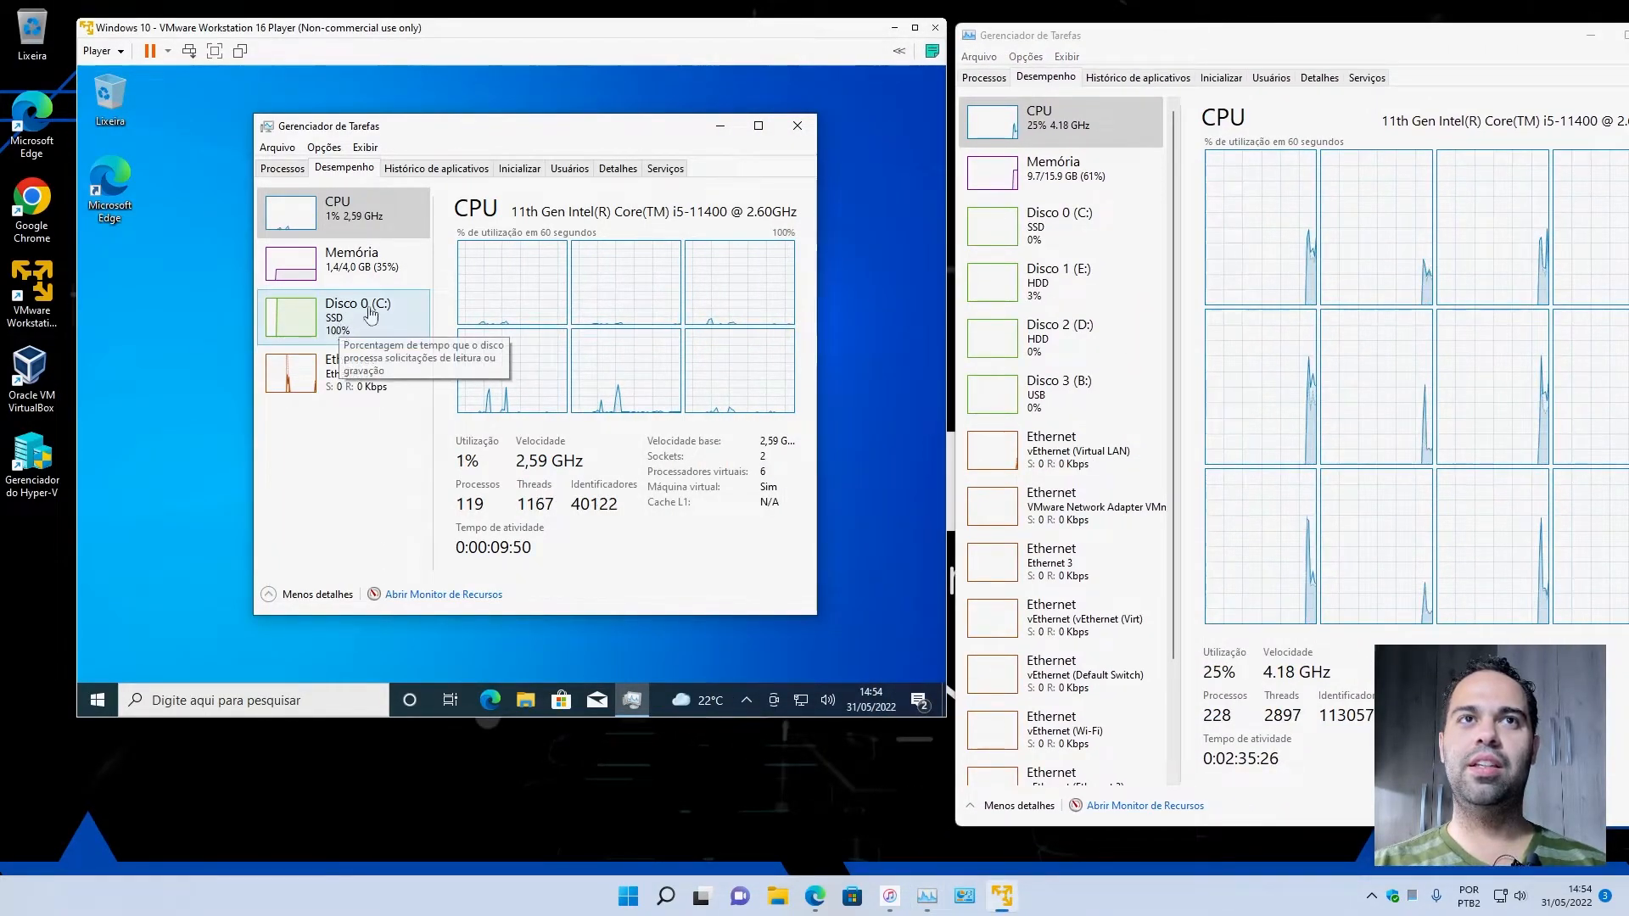
left_click(347, 325)
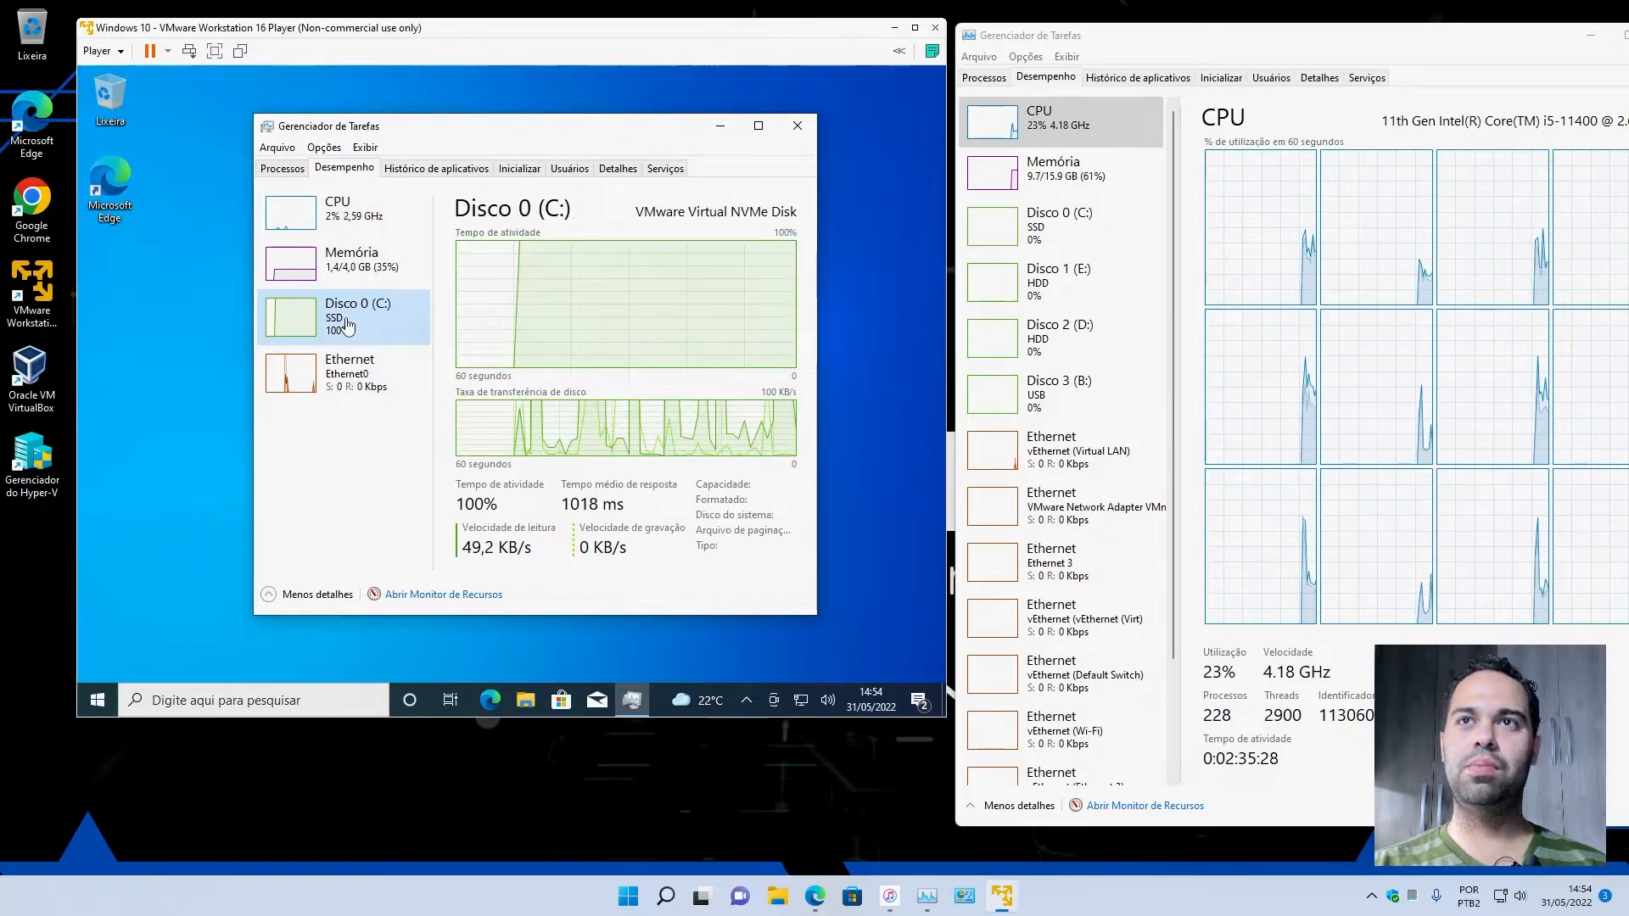
left_click(1063, 238)
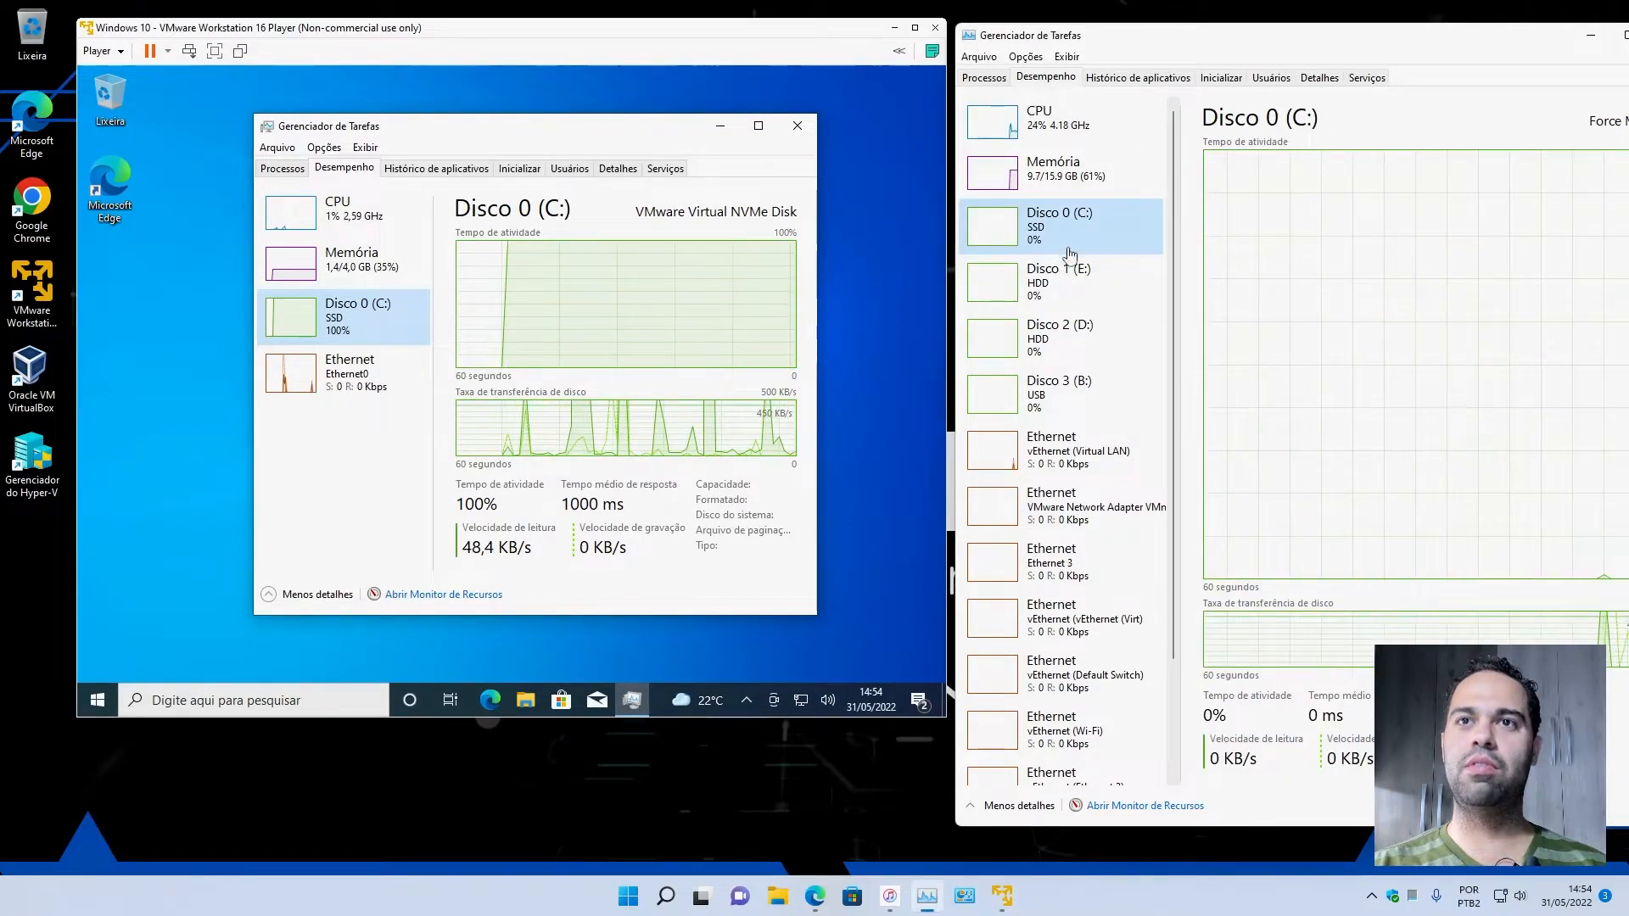
scroll(1095, 374, "down", 2)
scroll(1095, 374, "up", 2)
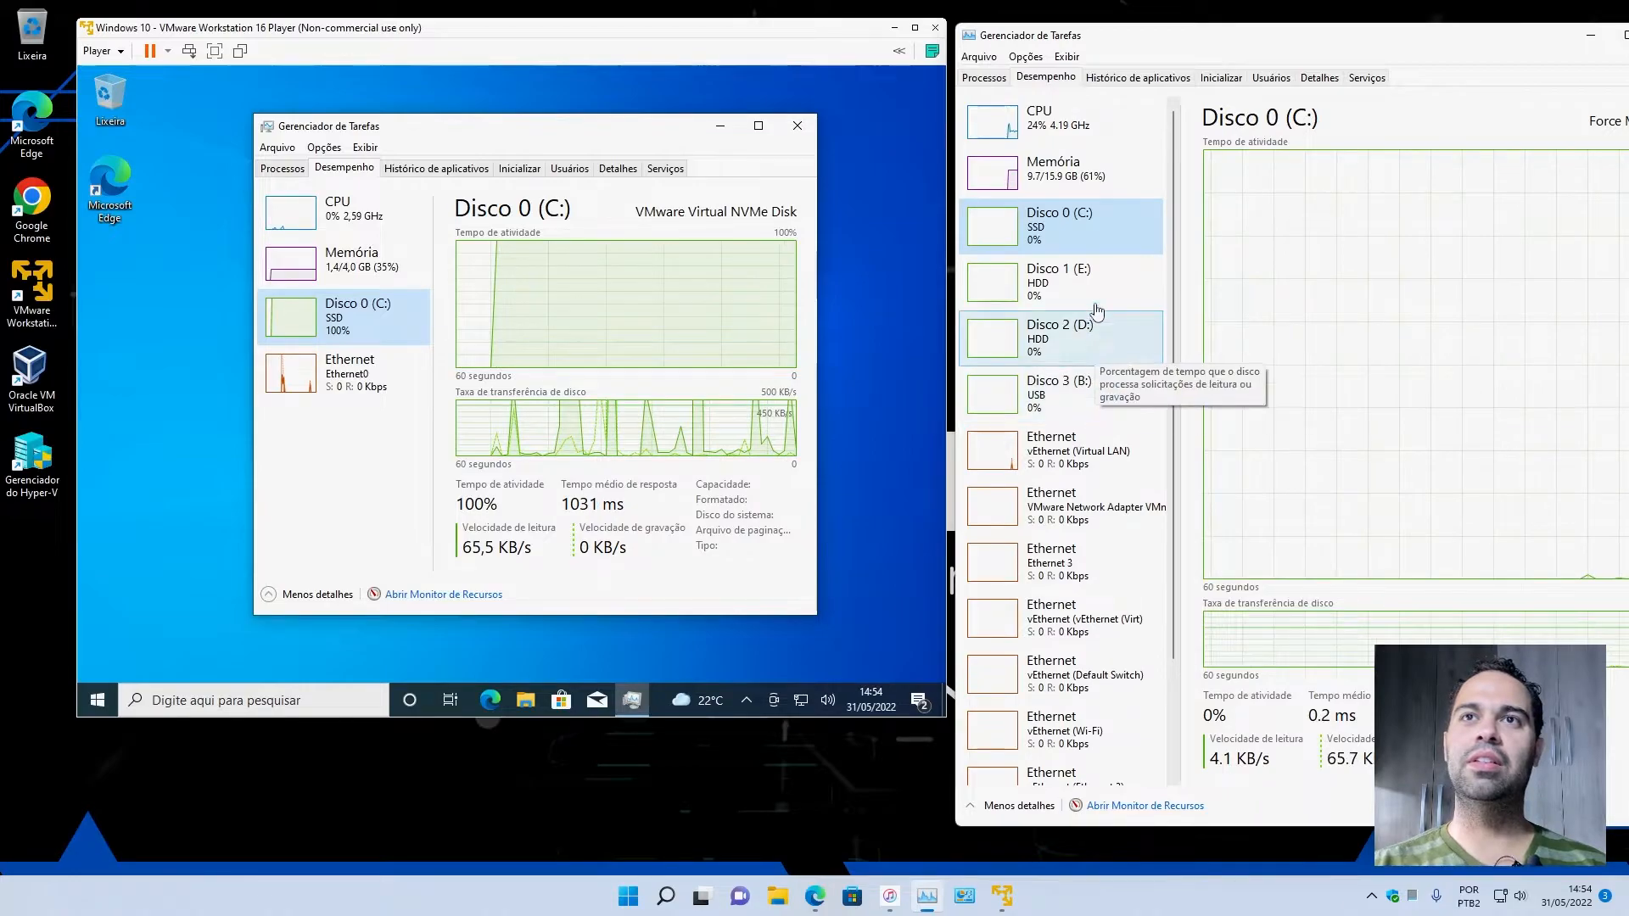
Close the Task Manager on the host and the one inside the Windows 10 guest.
left_click_drag(1151, 49, 810, 71)
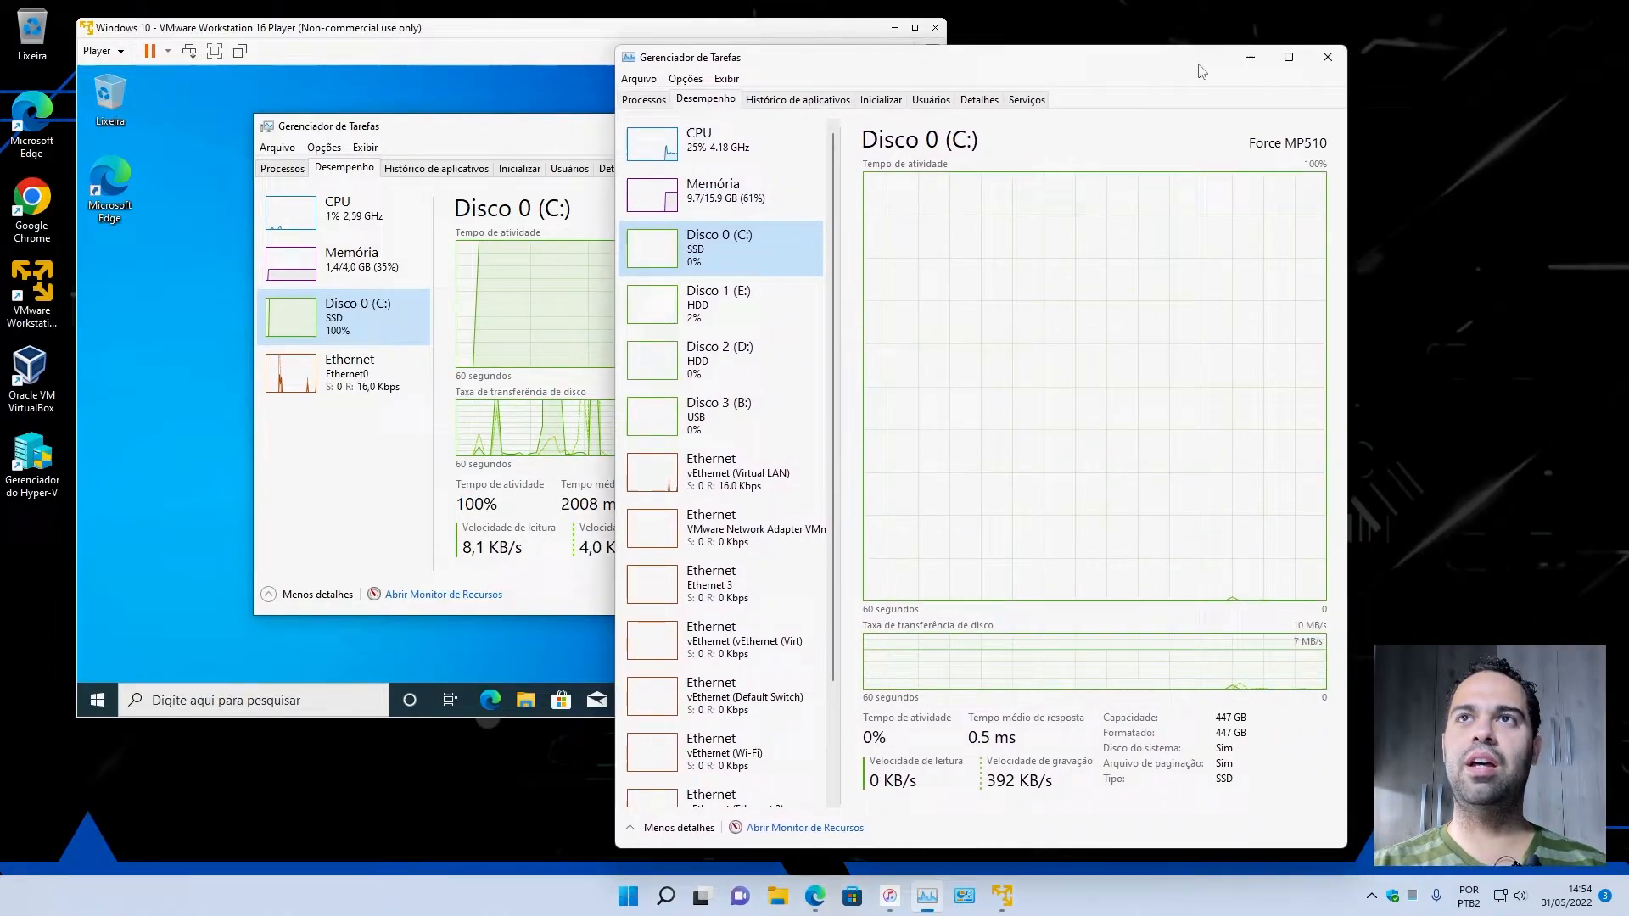
left_click(1336, 60)
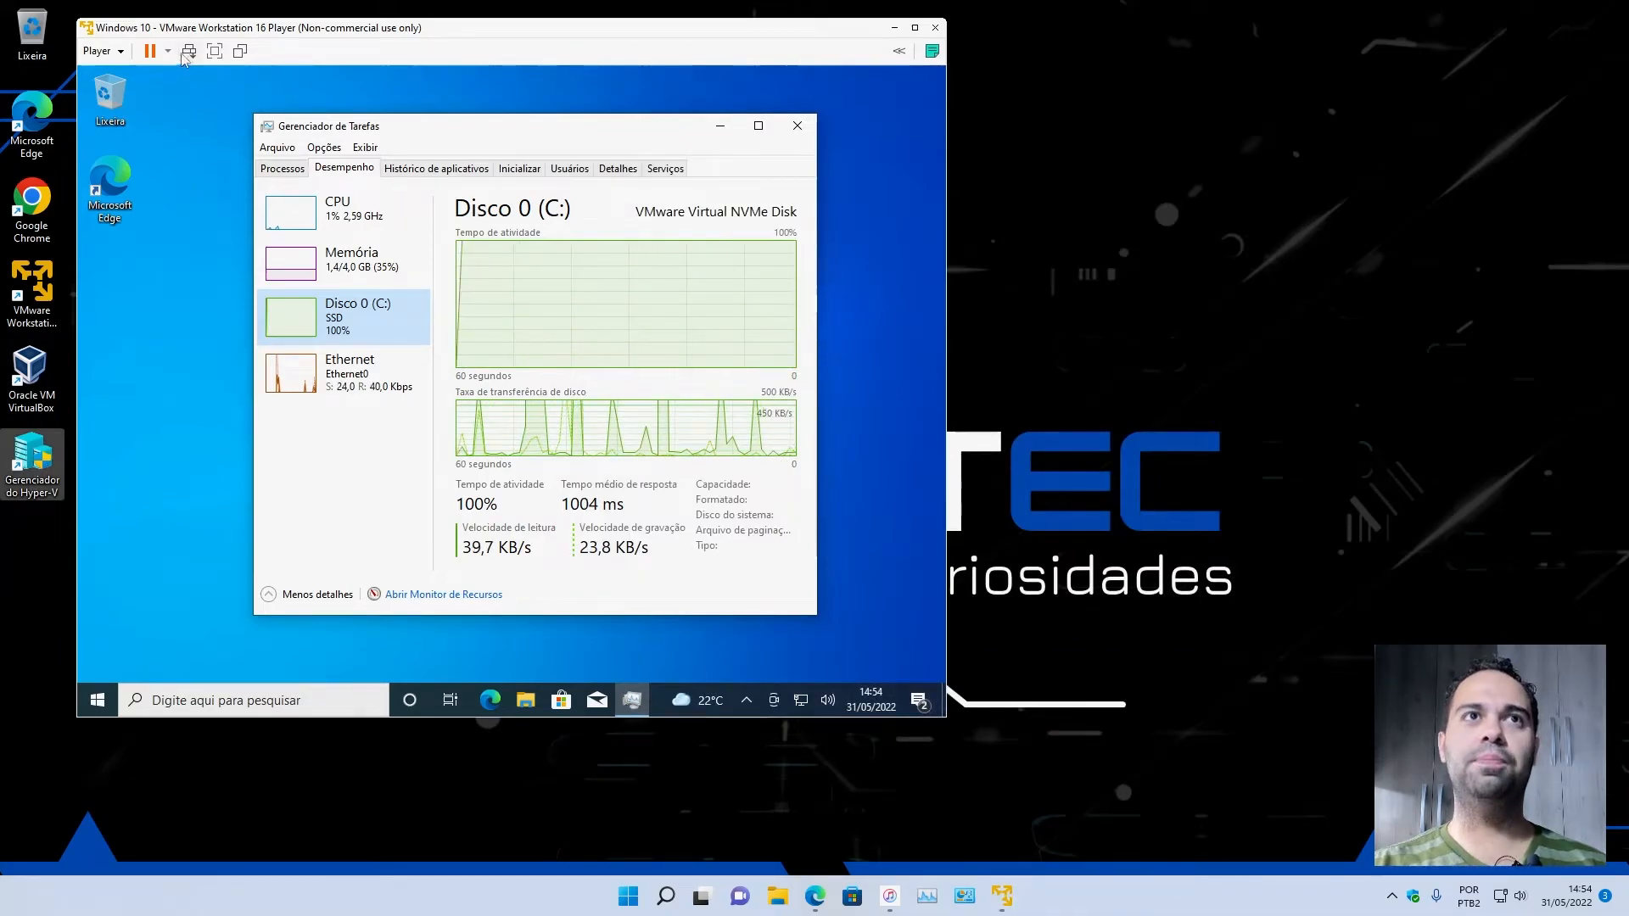
left_click(800, 127)
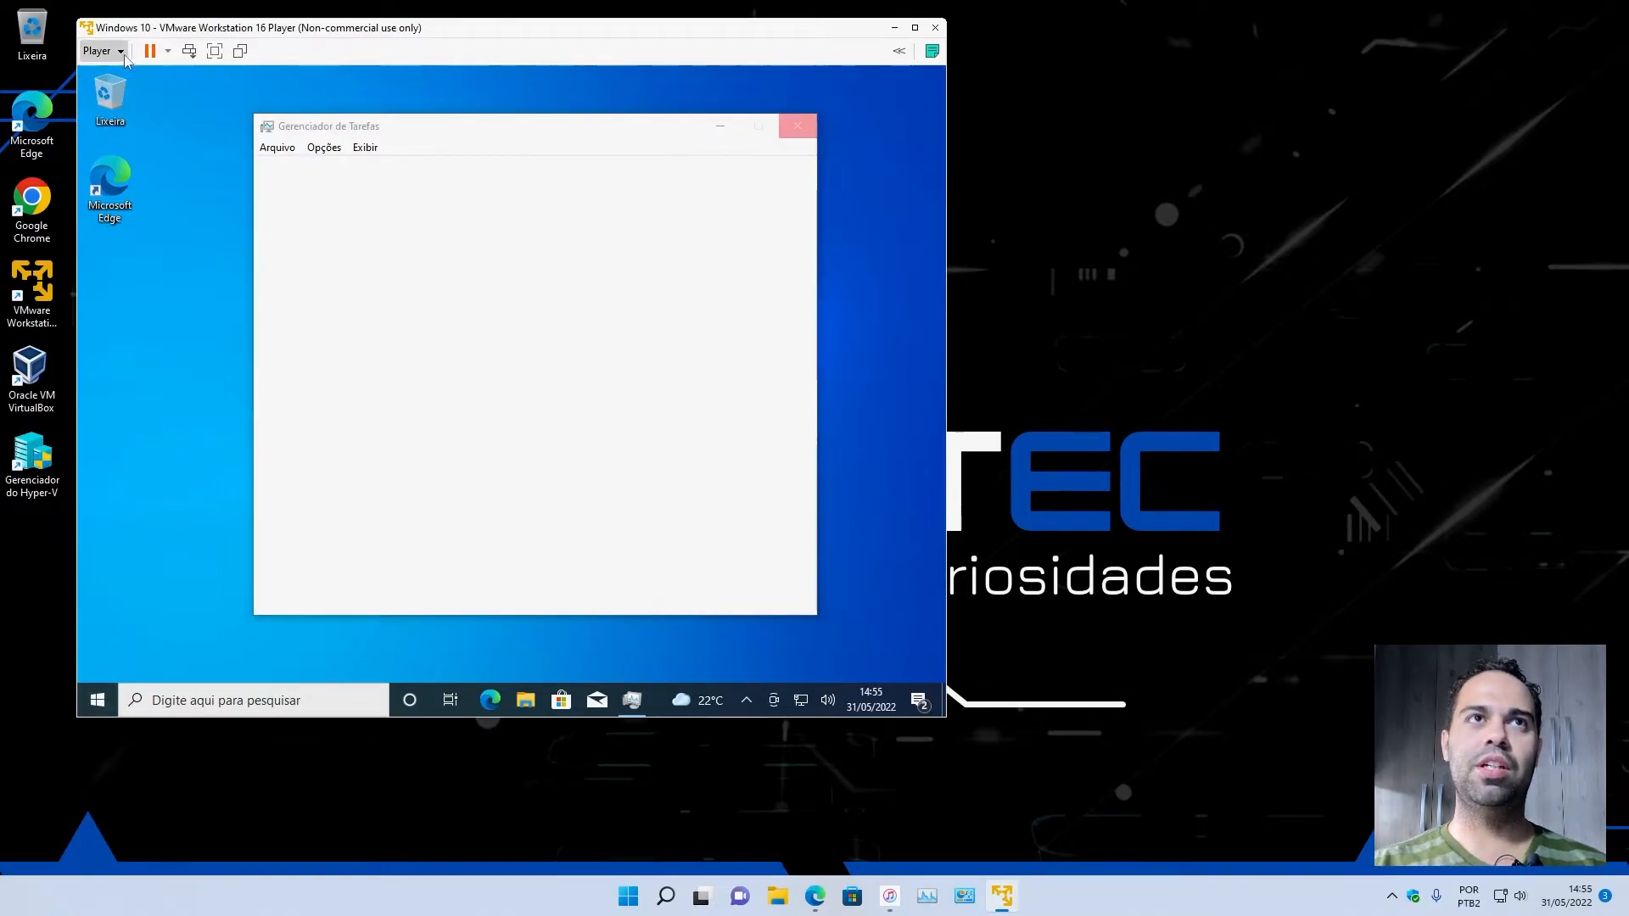
Shut down the Windows 10 guest from VMware Player and confirm powering off the virtual machine.
left_click(100, 51)
mouse_move(163, 102)
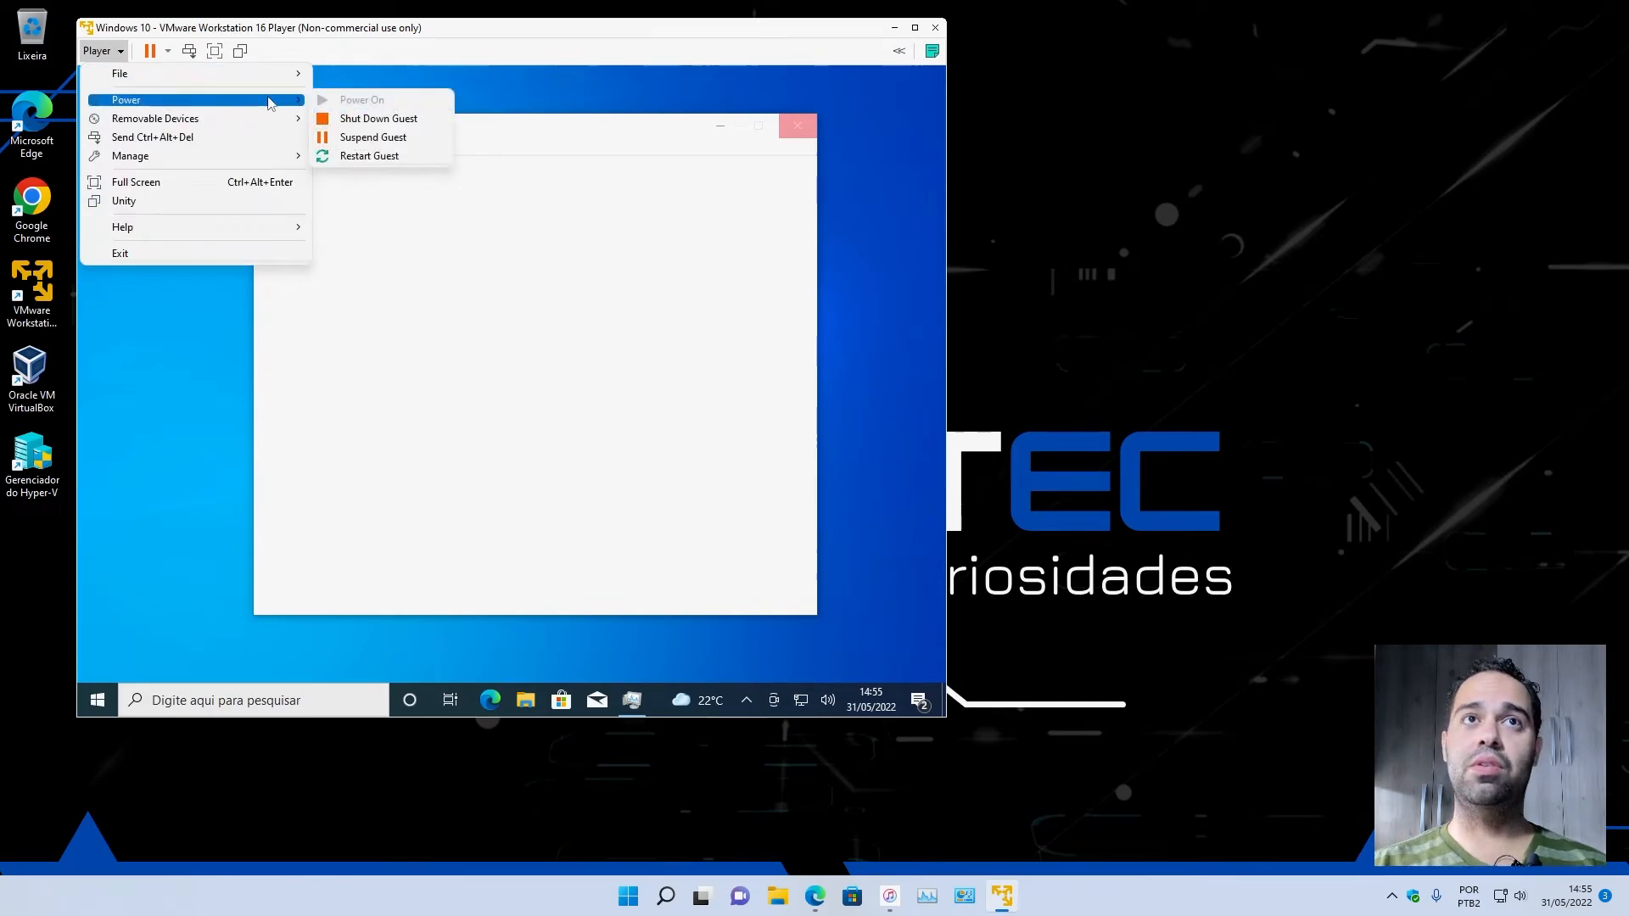
left_click(374, 118)
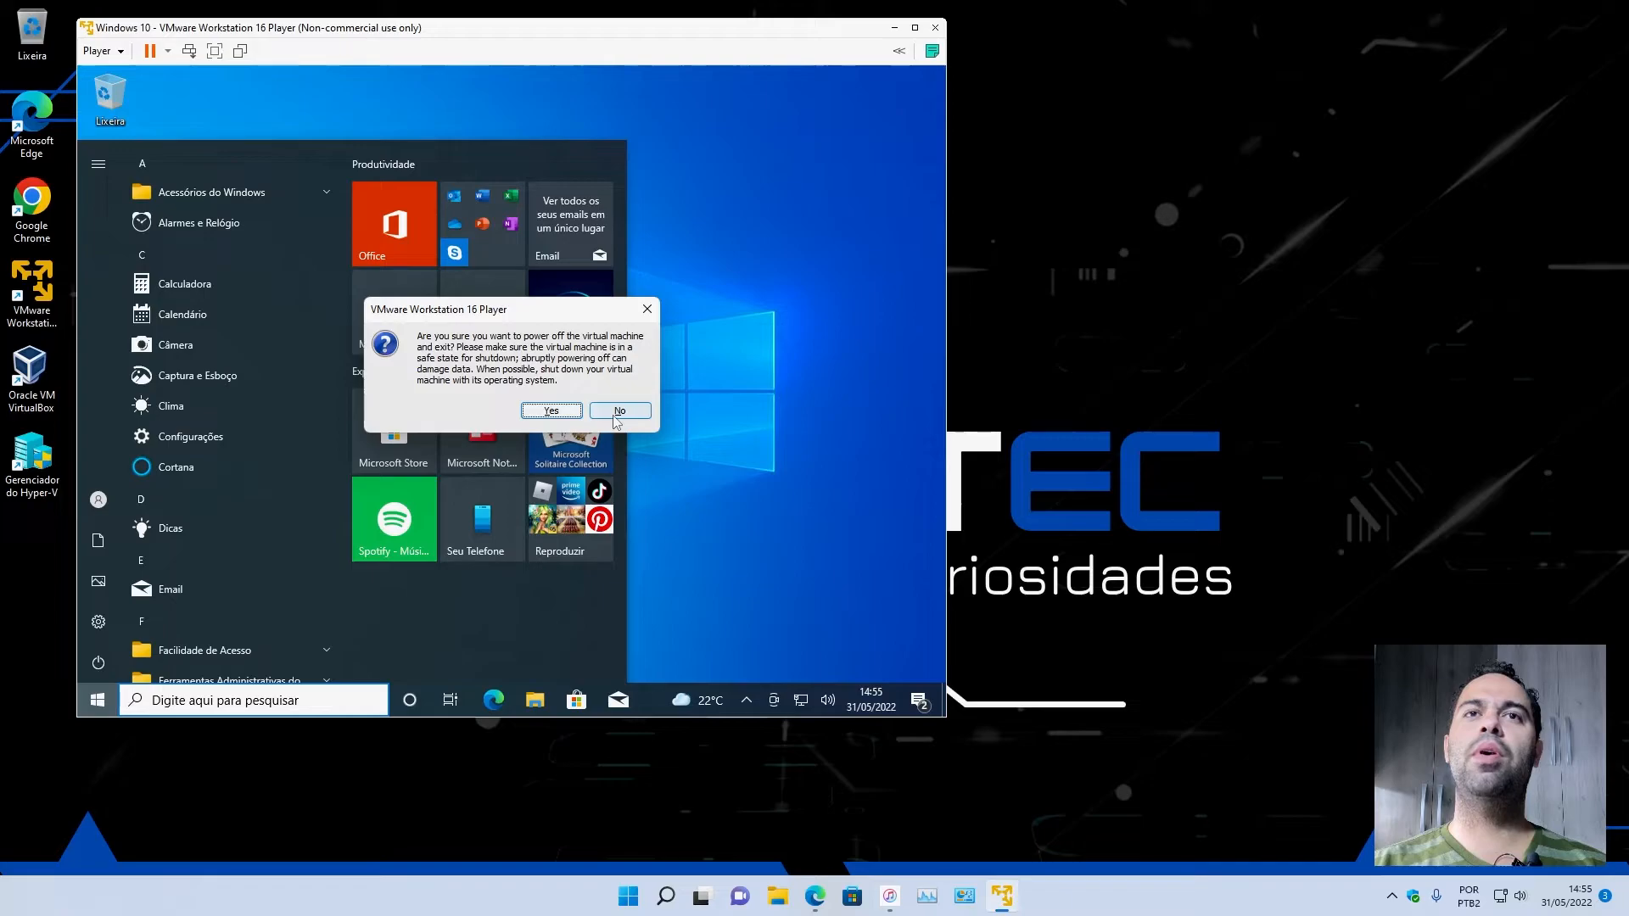
left_click(560, 412)
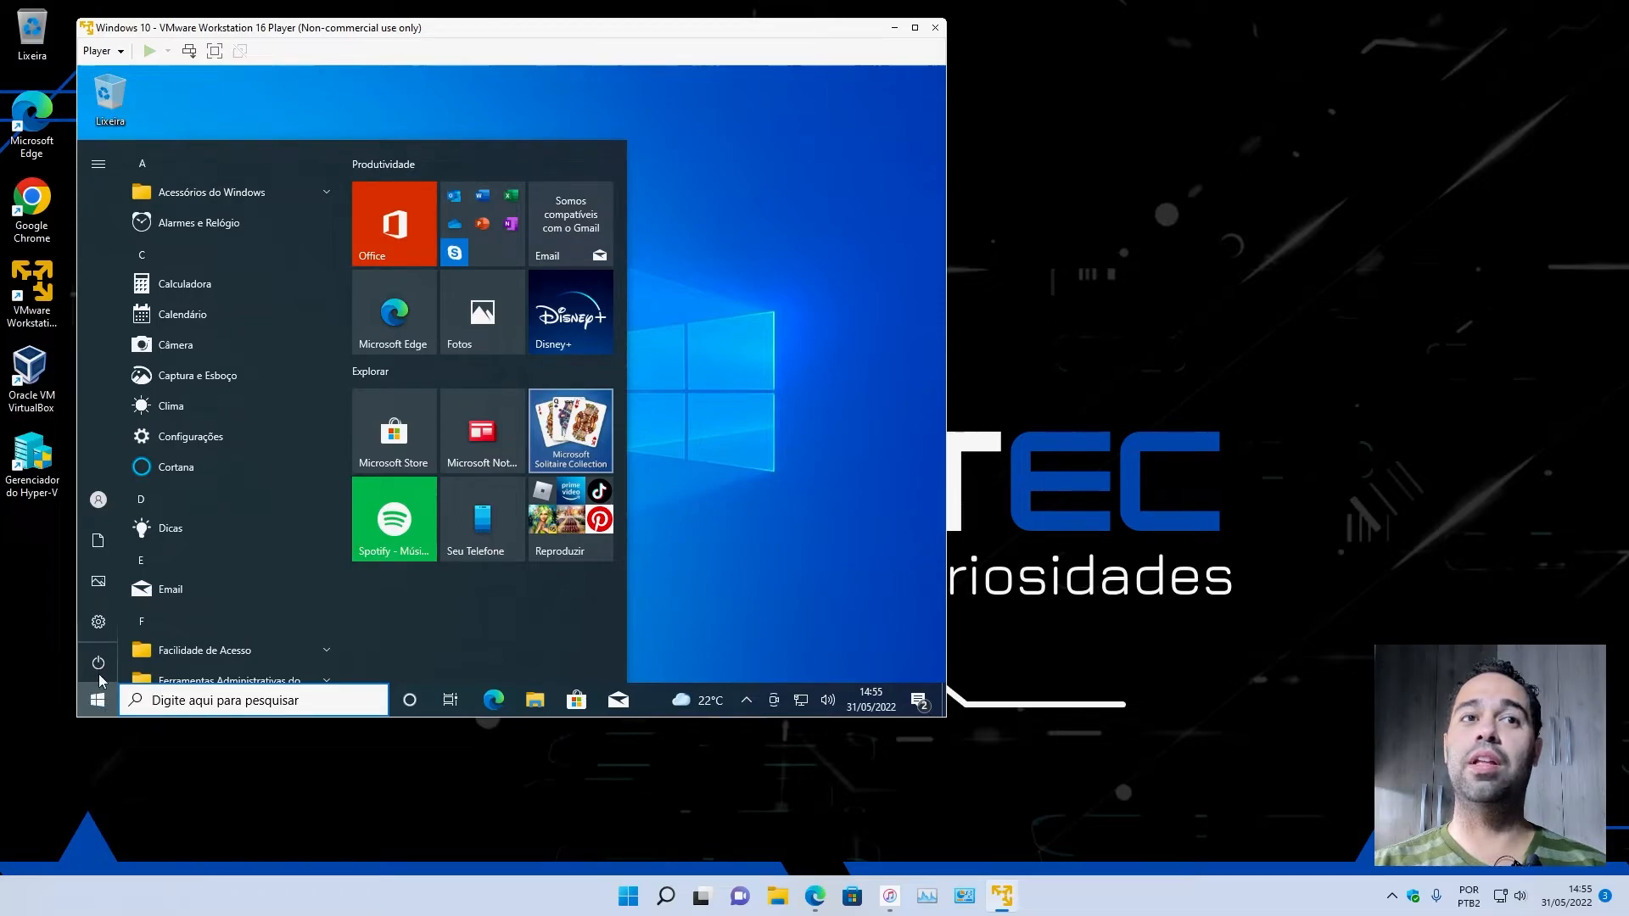
left_click(99, 51)
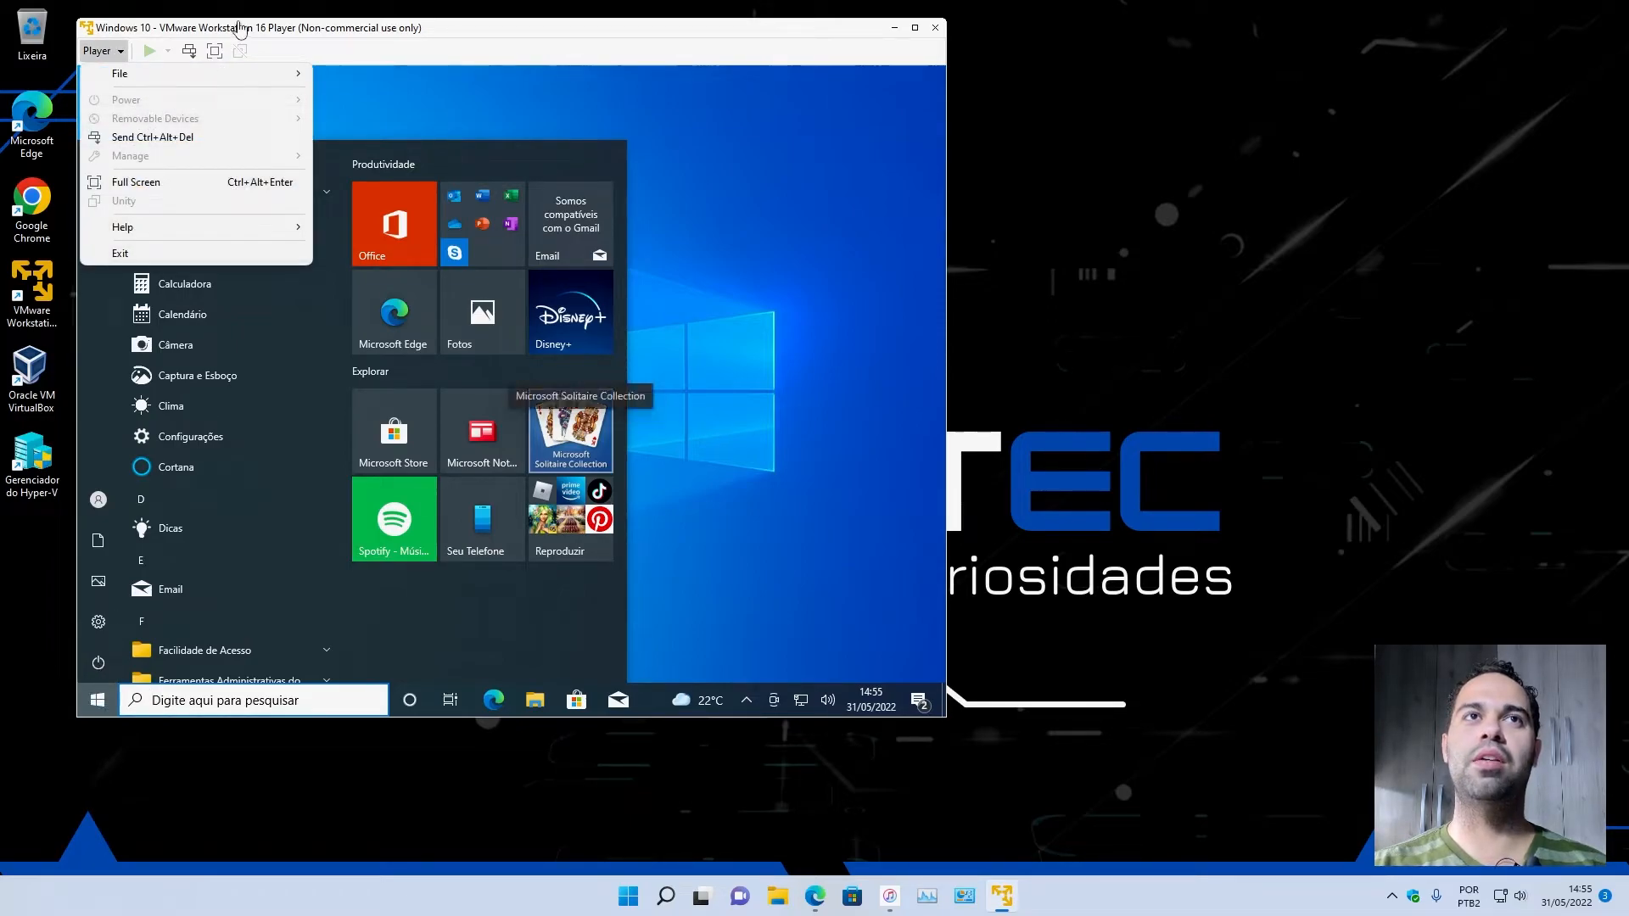
left_click(1108, 229)
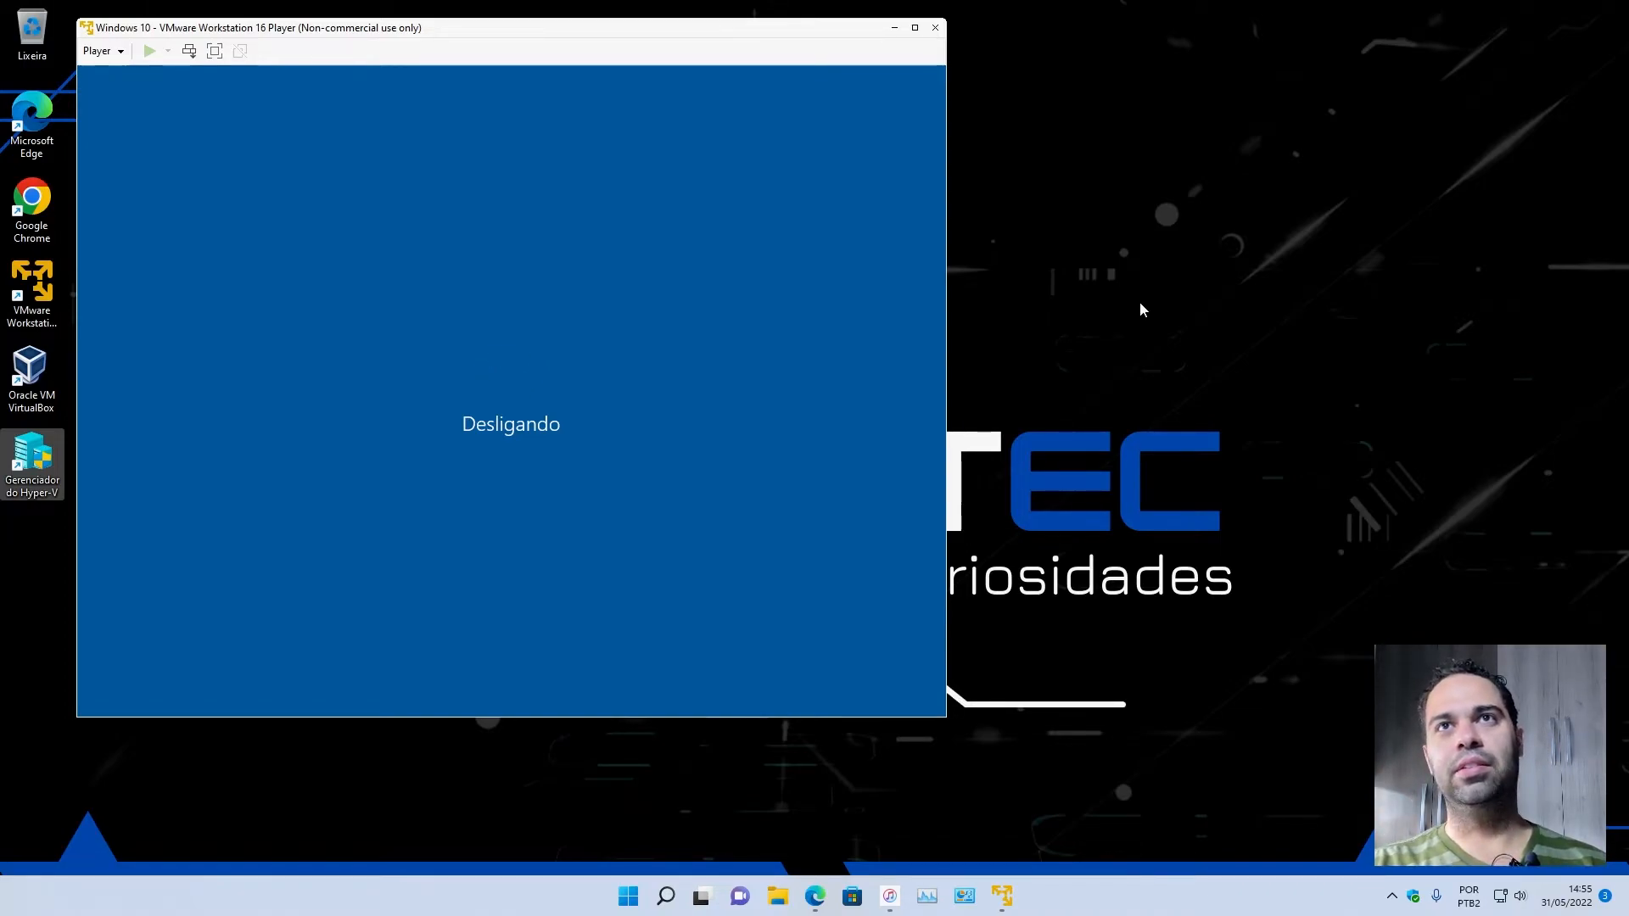
left_click_drag(618, 32, 643, 32)
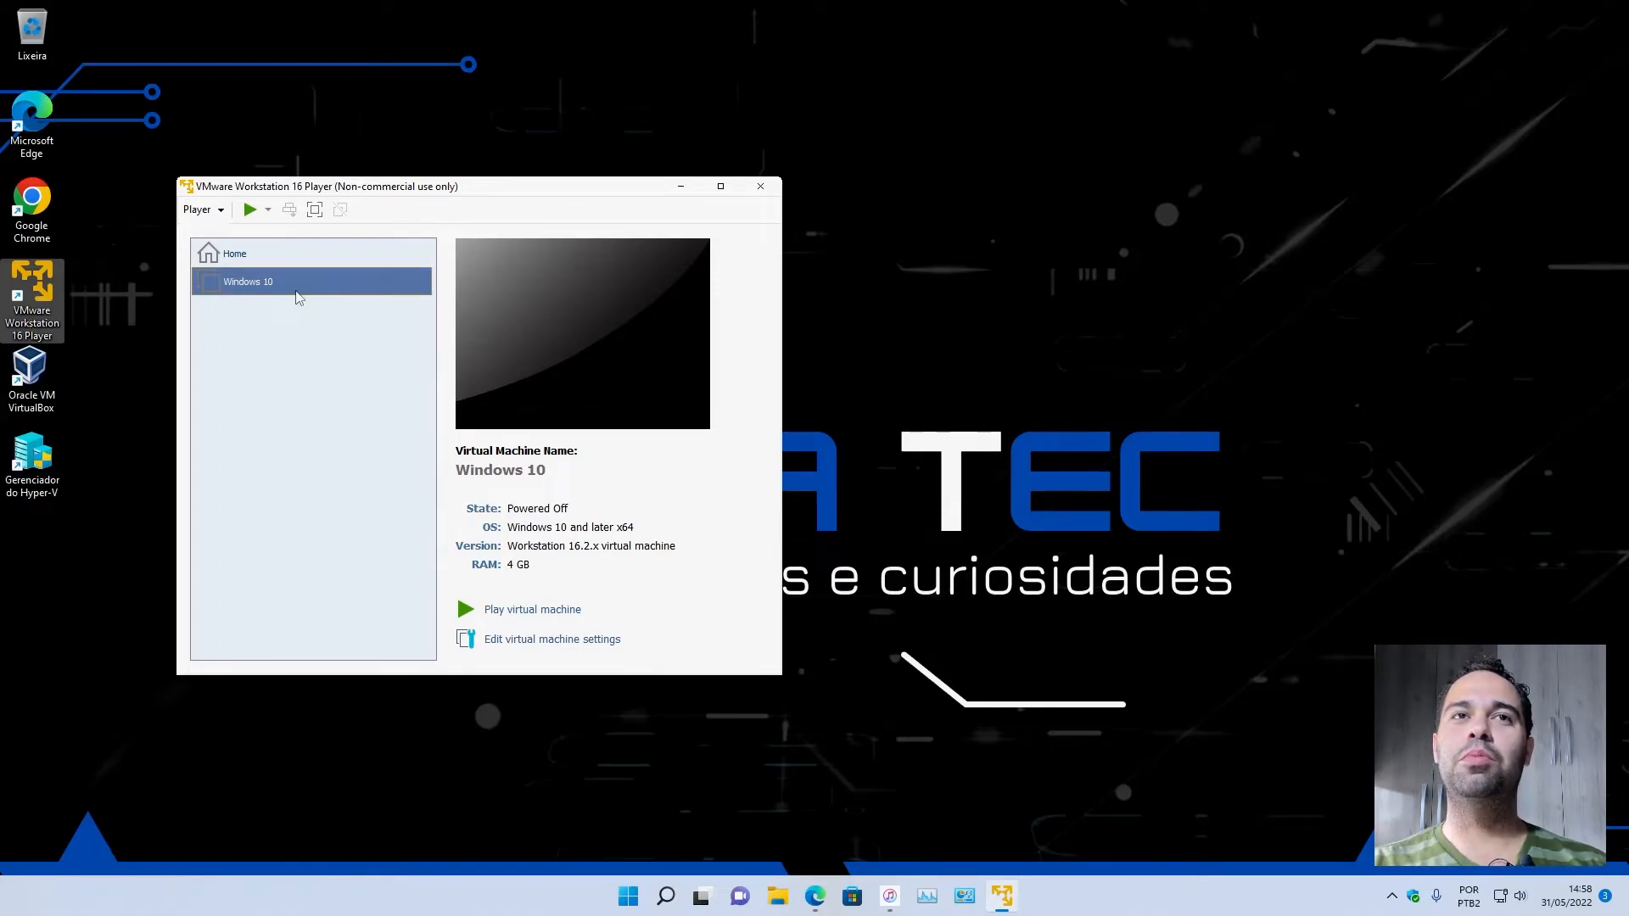
Set the Windows 10 virtual machine's number of processor cores to 2 and save its settings.
right_click(298, 297)
left_click(297, 308)
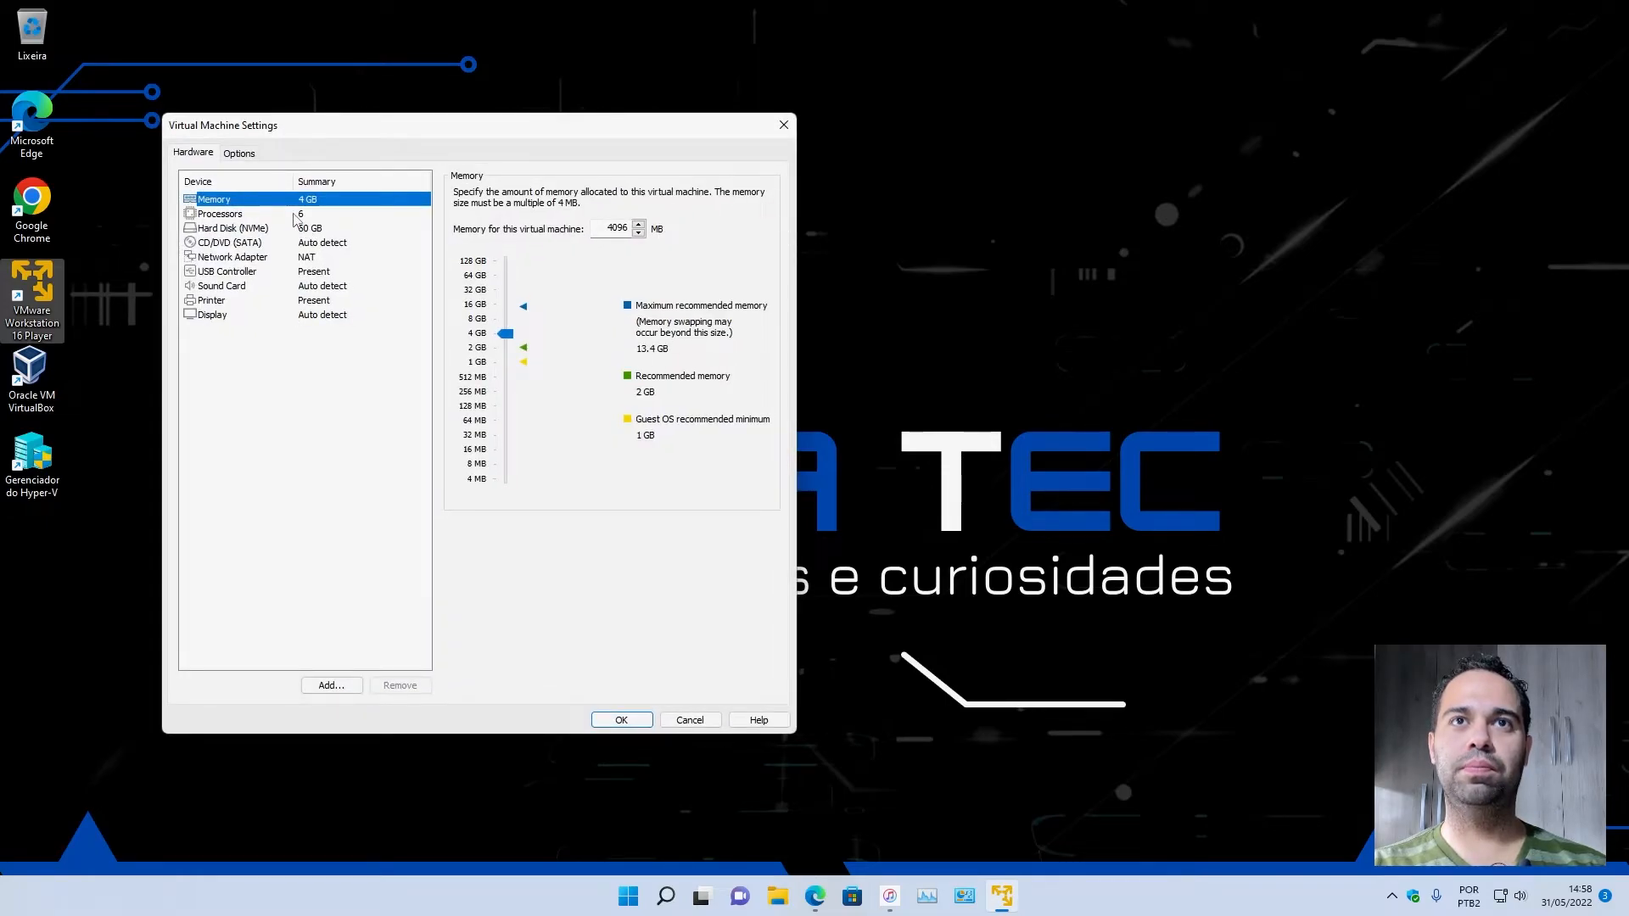
left_click(297, 216)
left_click(580, 195)
left_click(634, 195)
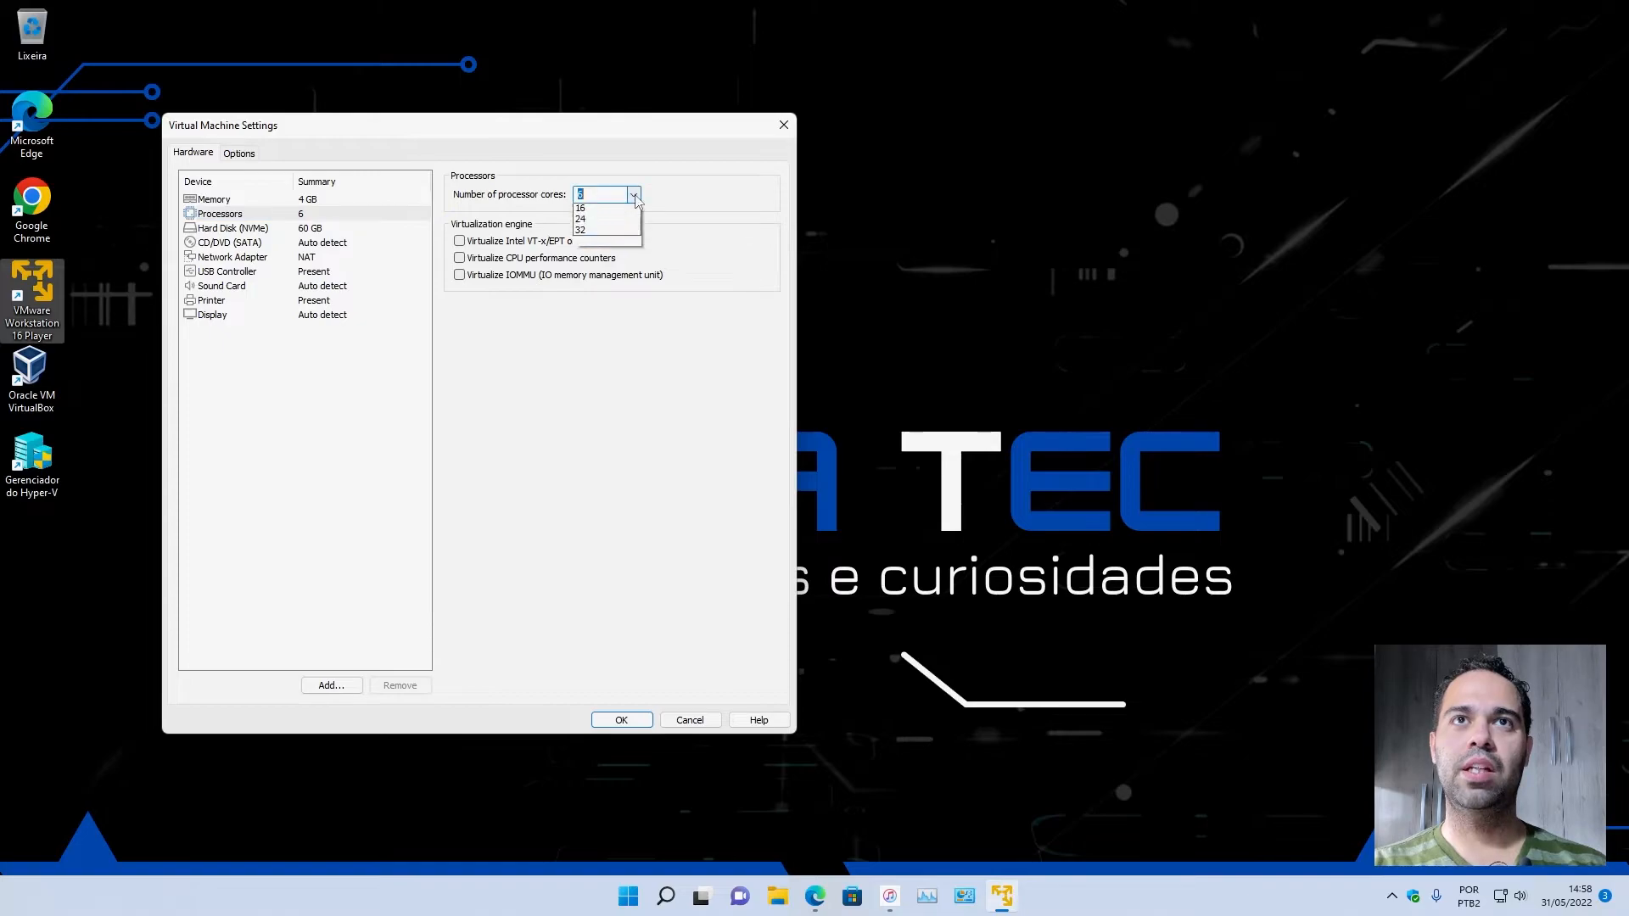
left_click(604, 221)
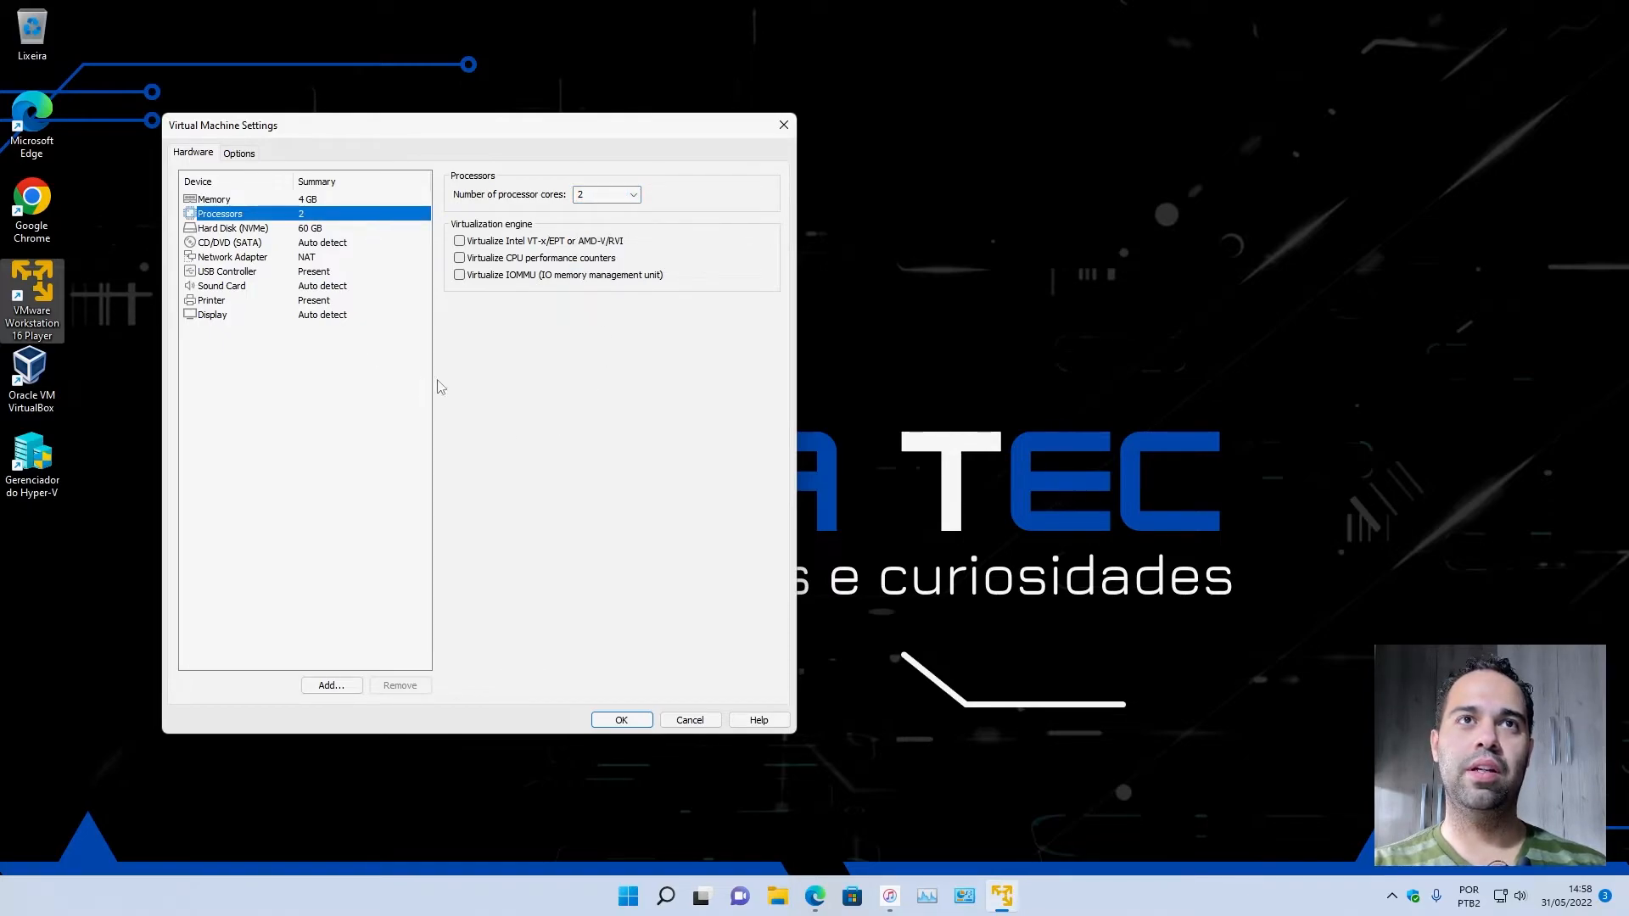
left_click(622, 720)
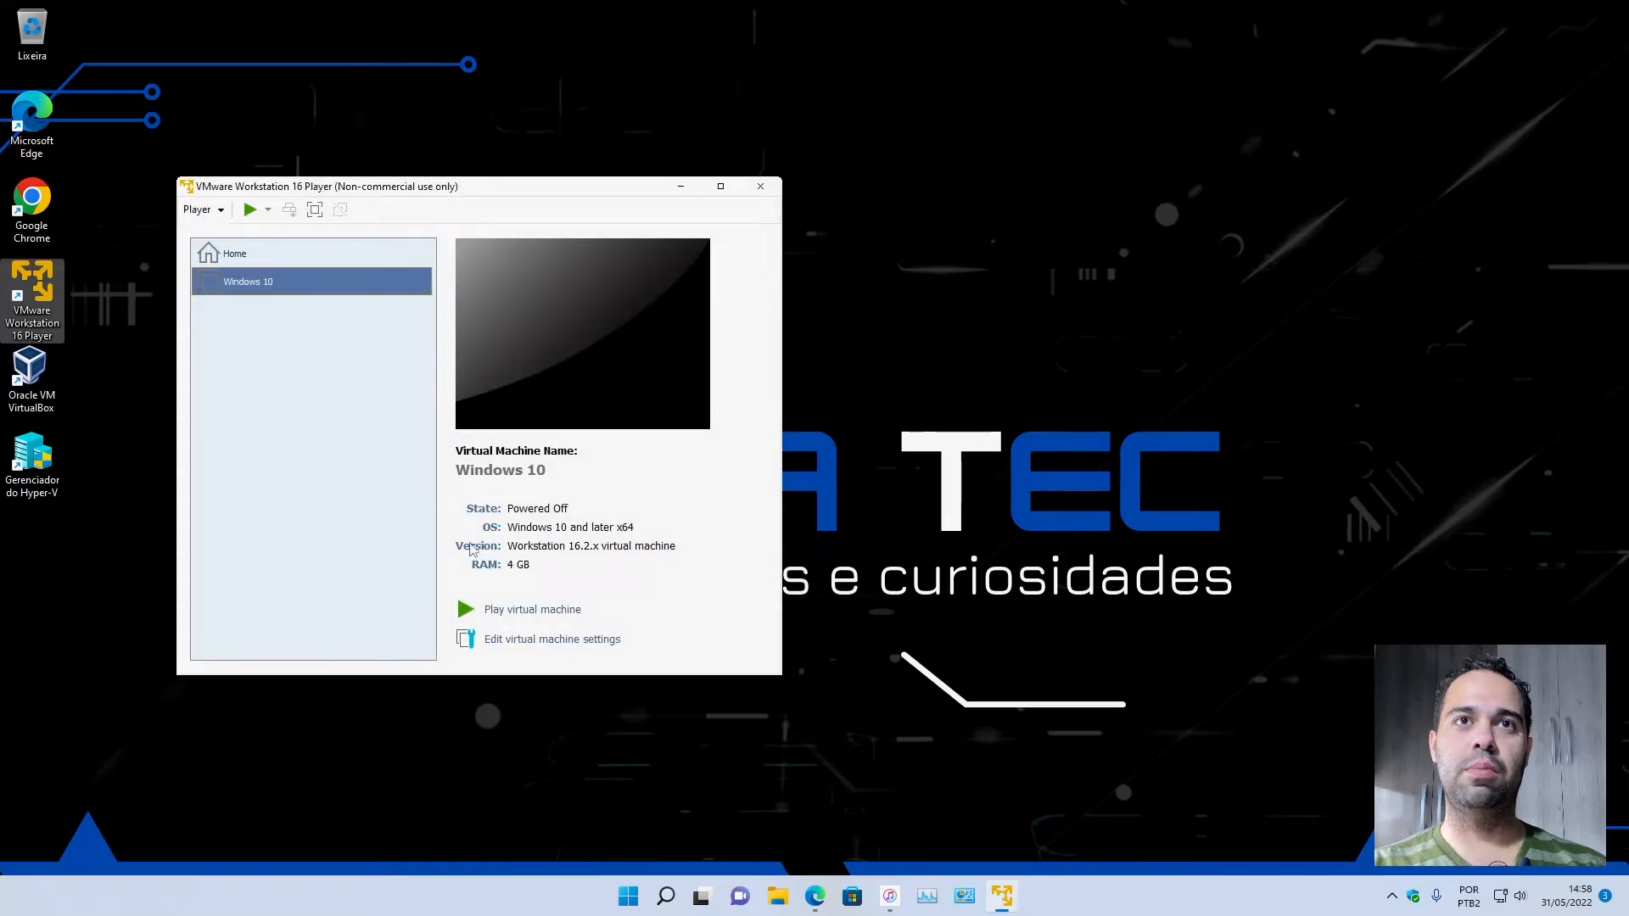
Start the Windows 10 virtual machine, agree to connect the missing device at every power-on, and move its window higher on the desktop.
left_click(532, 611)
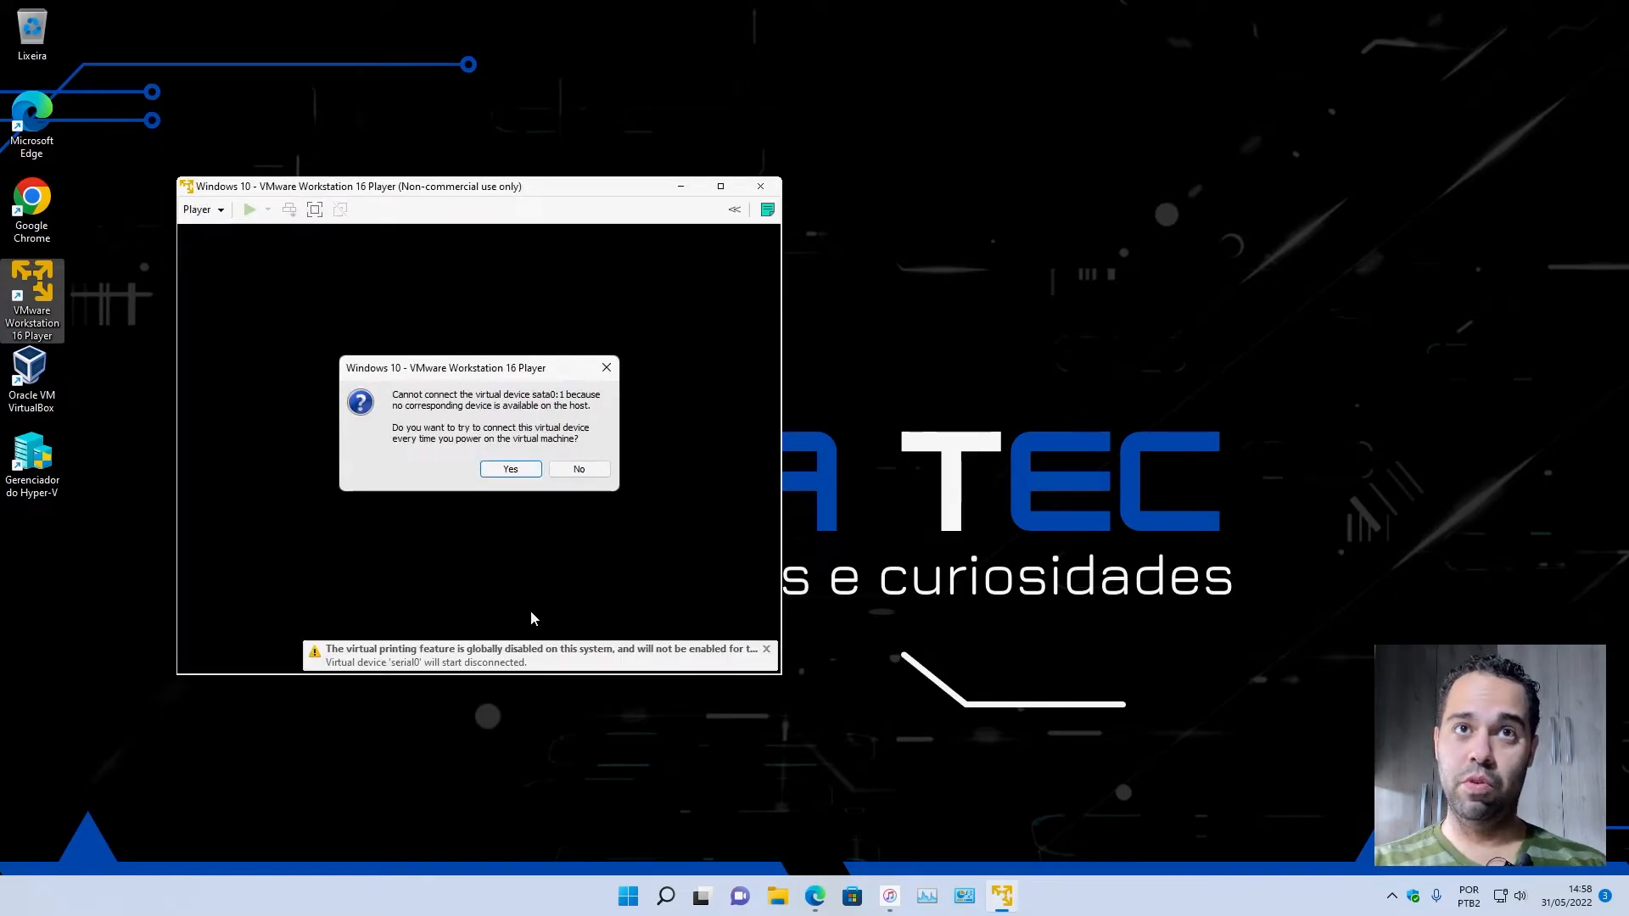
left_click(504, 472)
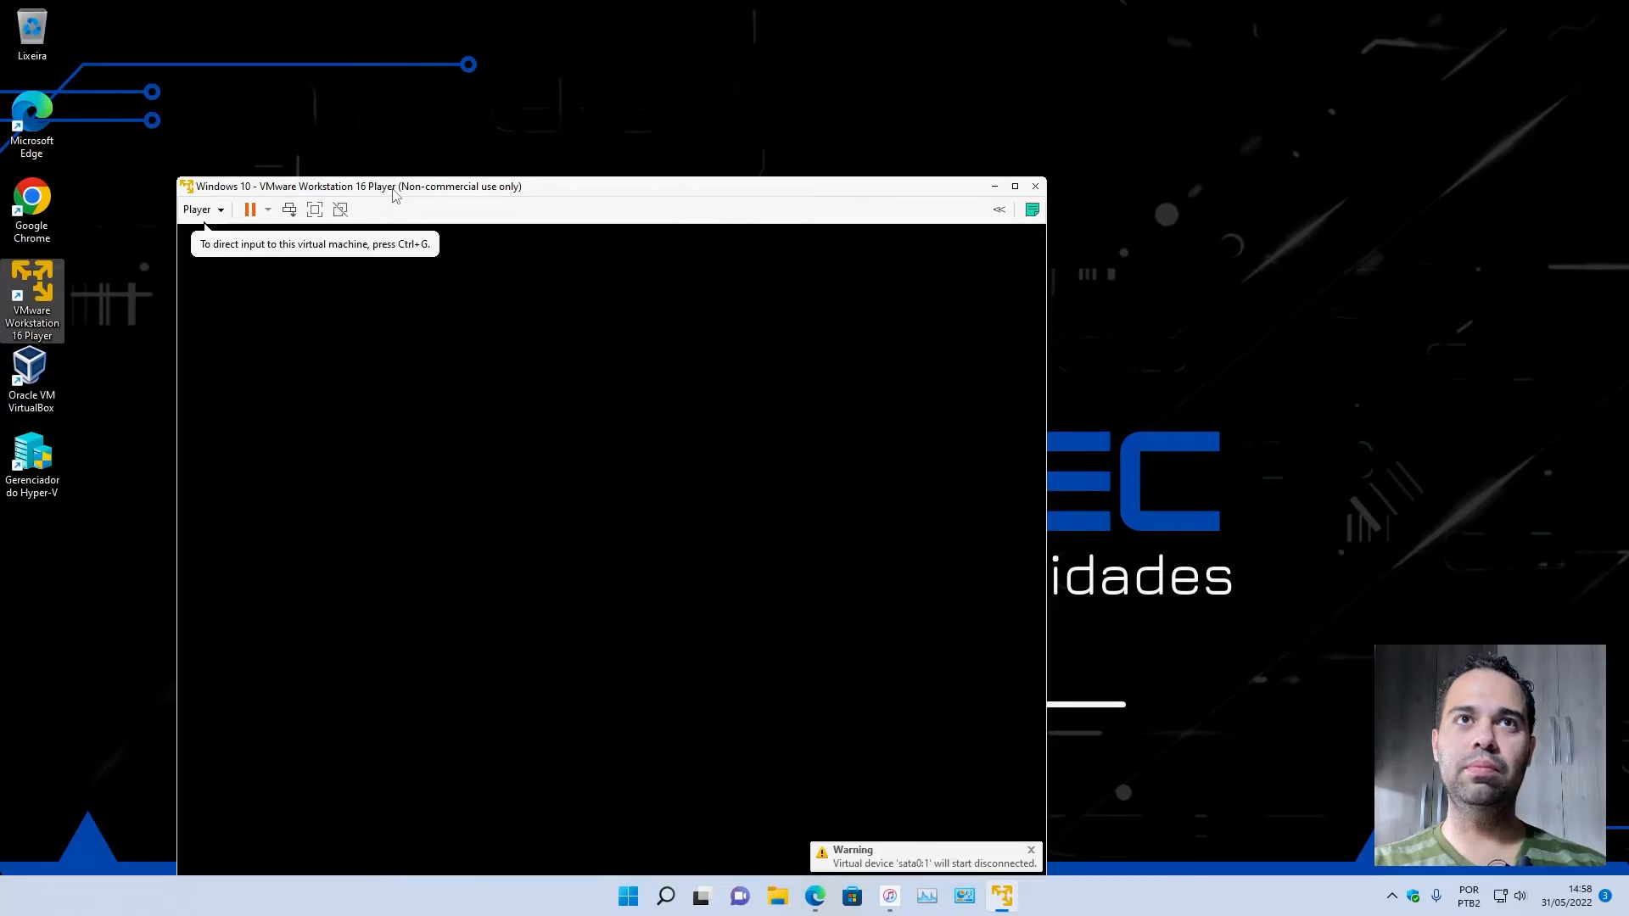
left_click_drag(392, 188, 369, 54)
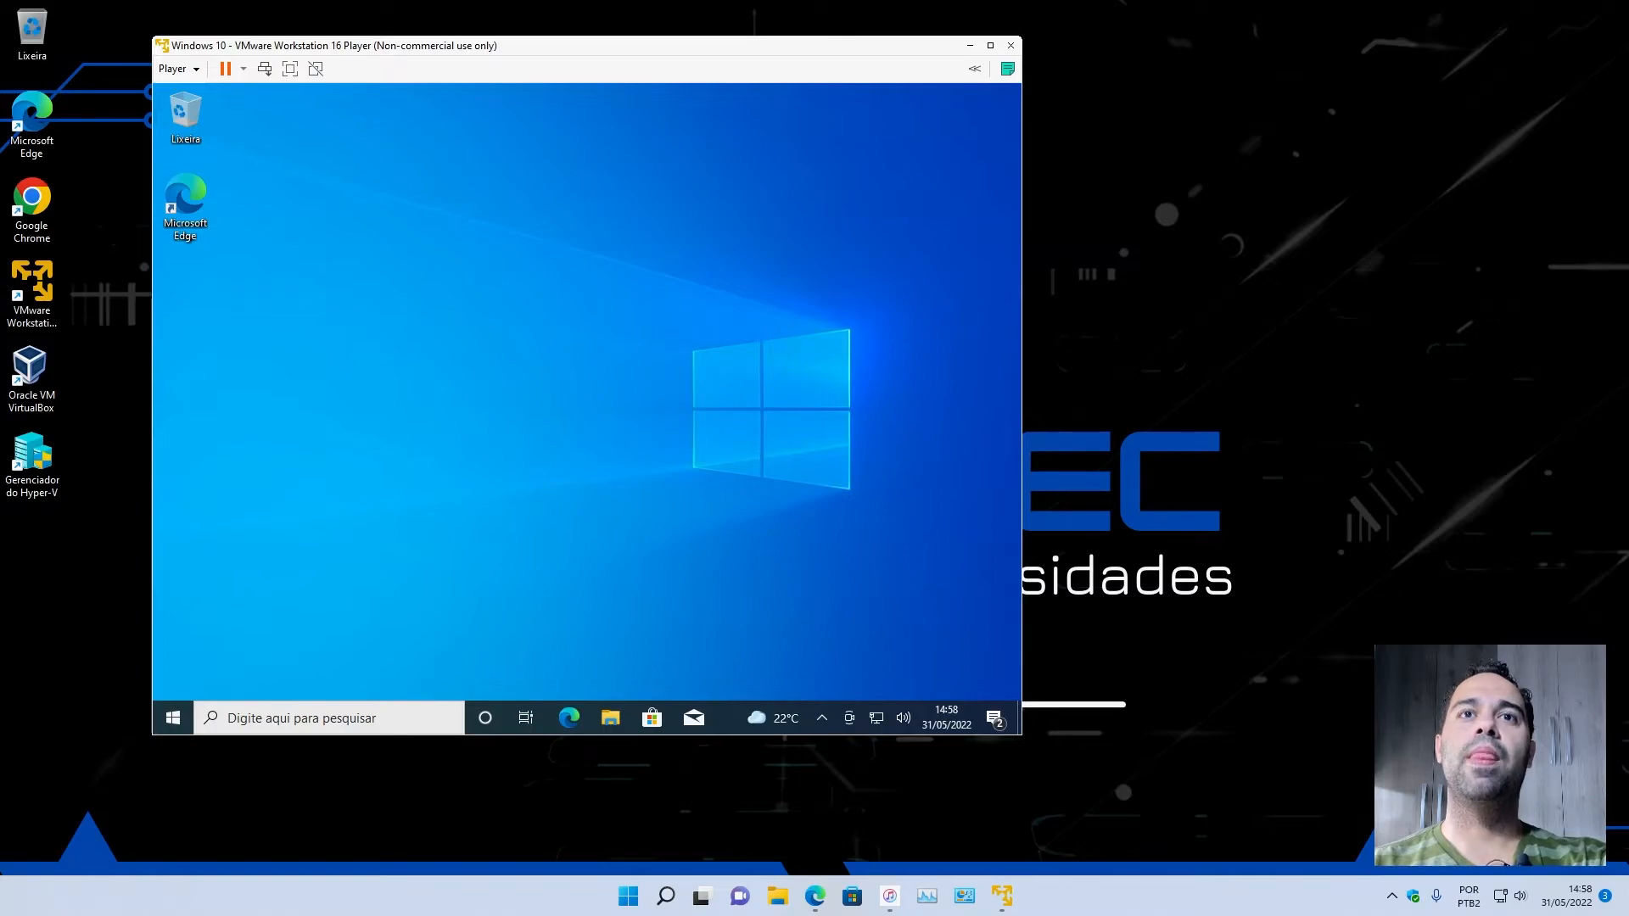
left_click(553, 560)
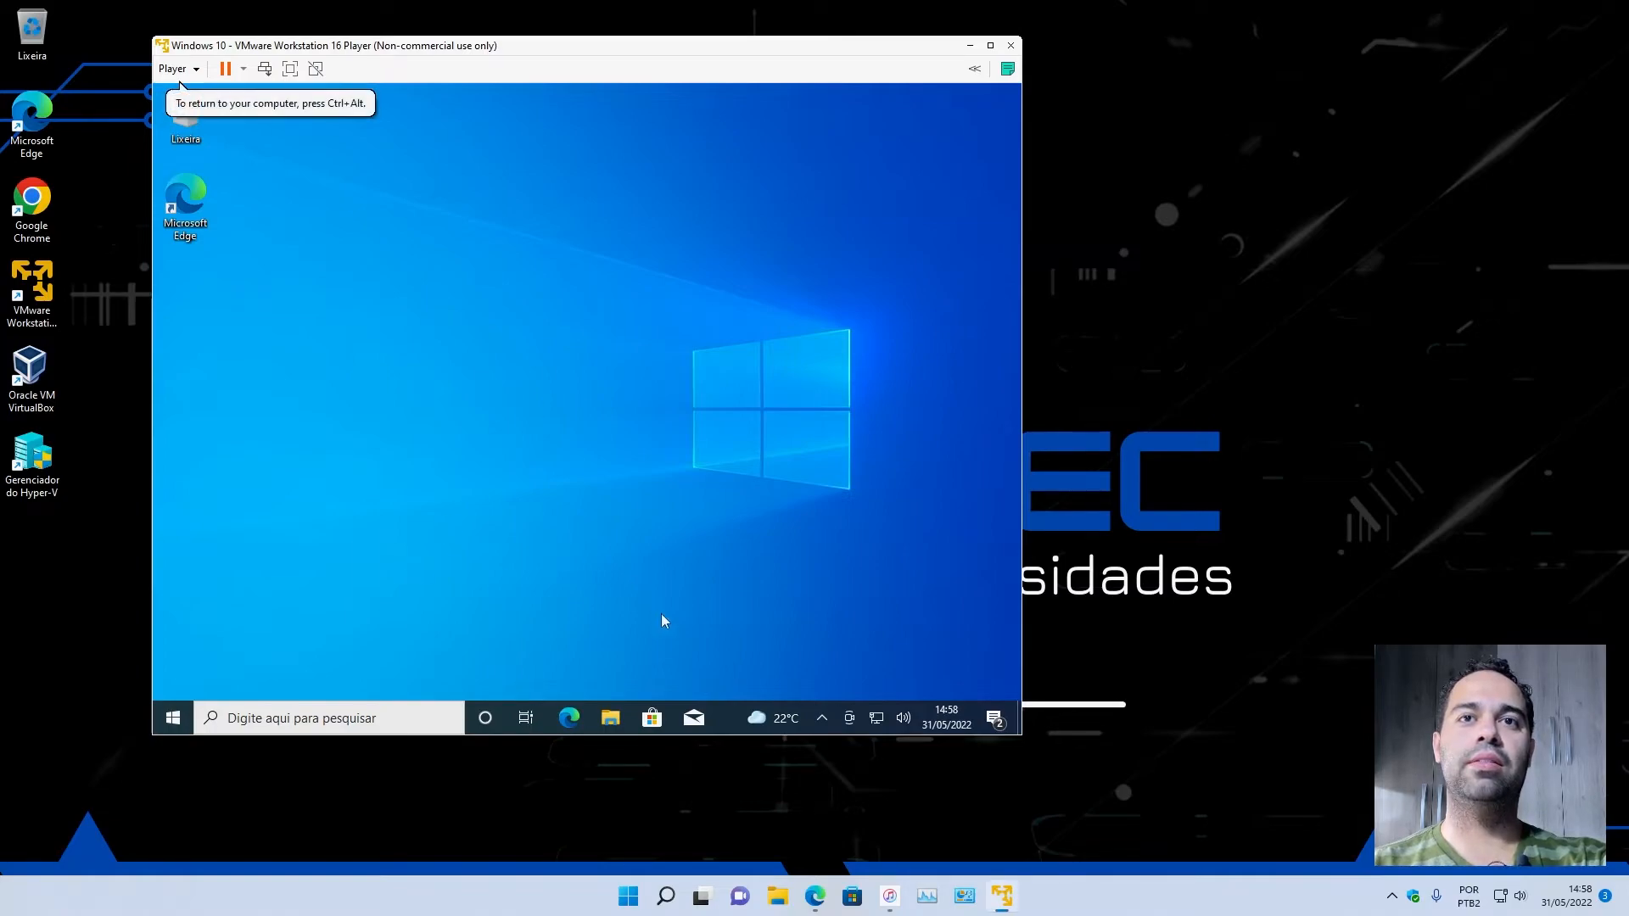
Open Task Manager inside the restarted Windows 10 guest and show its performance view.
right_click(720, 715)
left_click(762, 630)
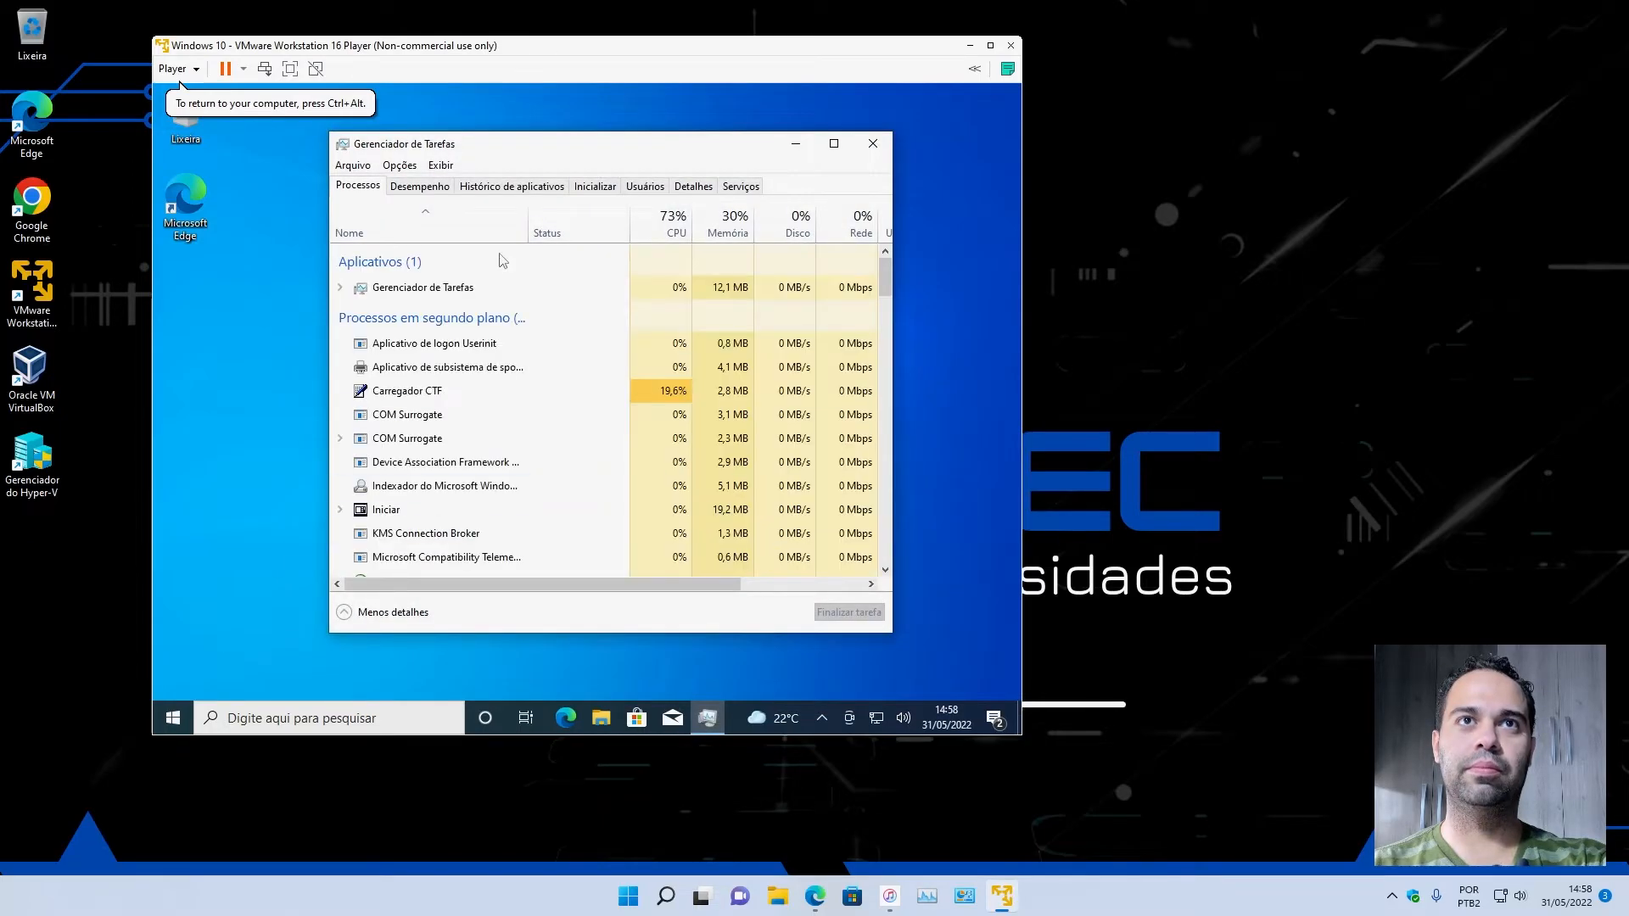
left_click(422, 187)
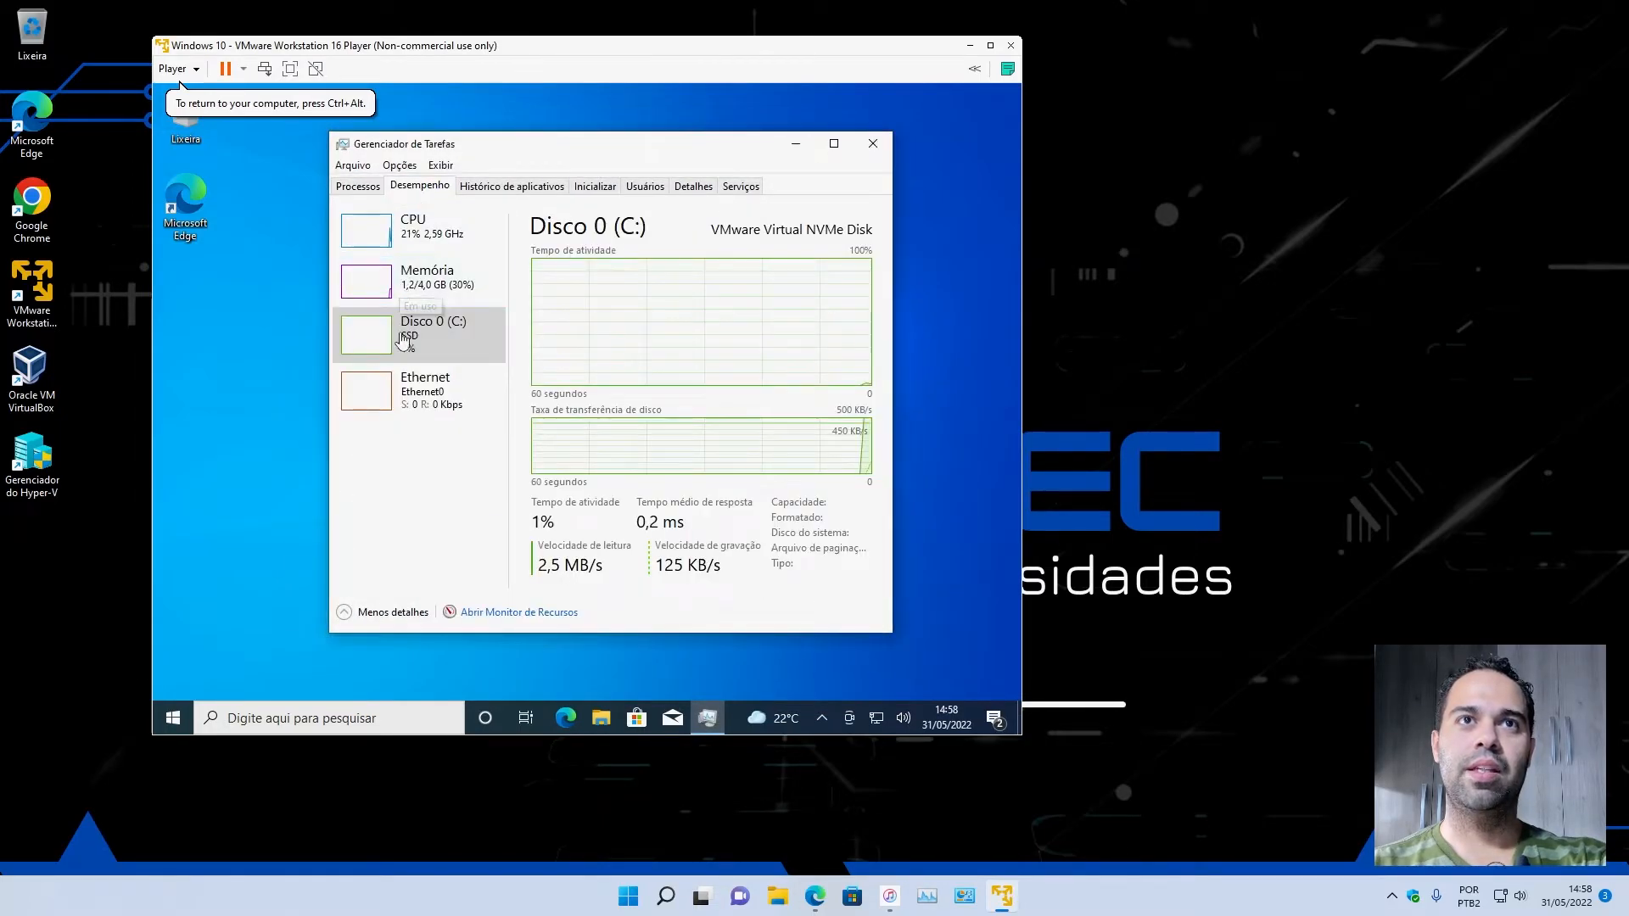
Examine the guest's Disk 0 (C:) activity and its CPU usage with the two-core configuration.
left_click(420, 253)
left_click(433, 336)
left_click(420, 250)
left_click(442, 340)
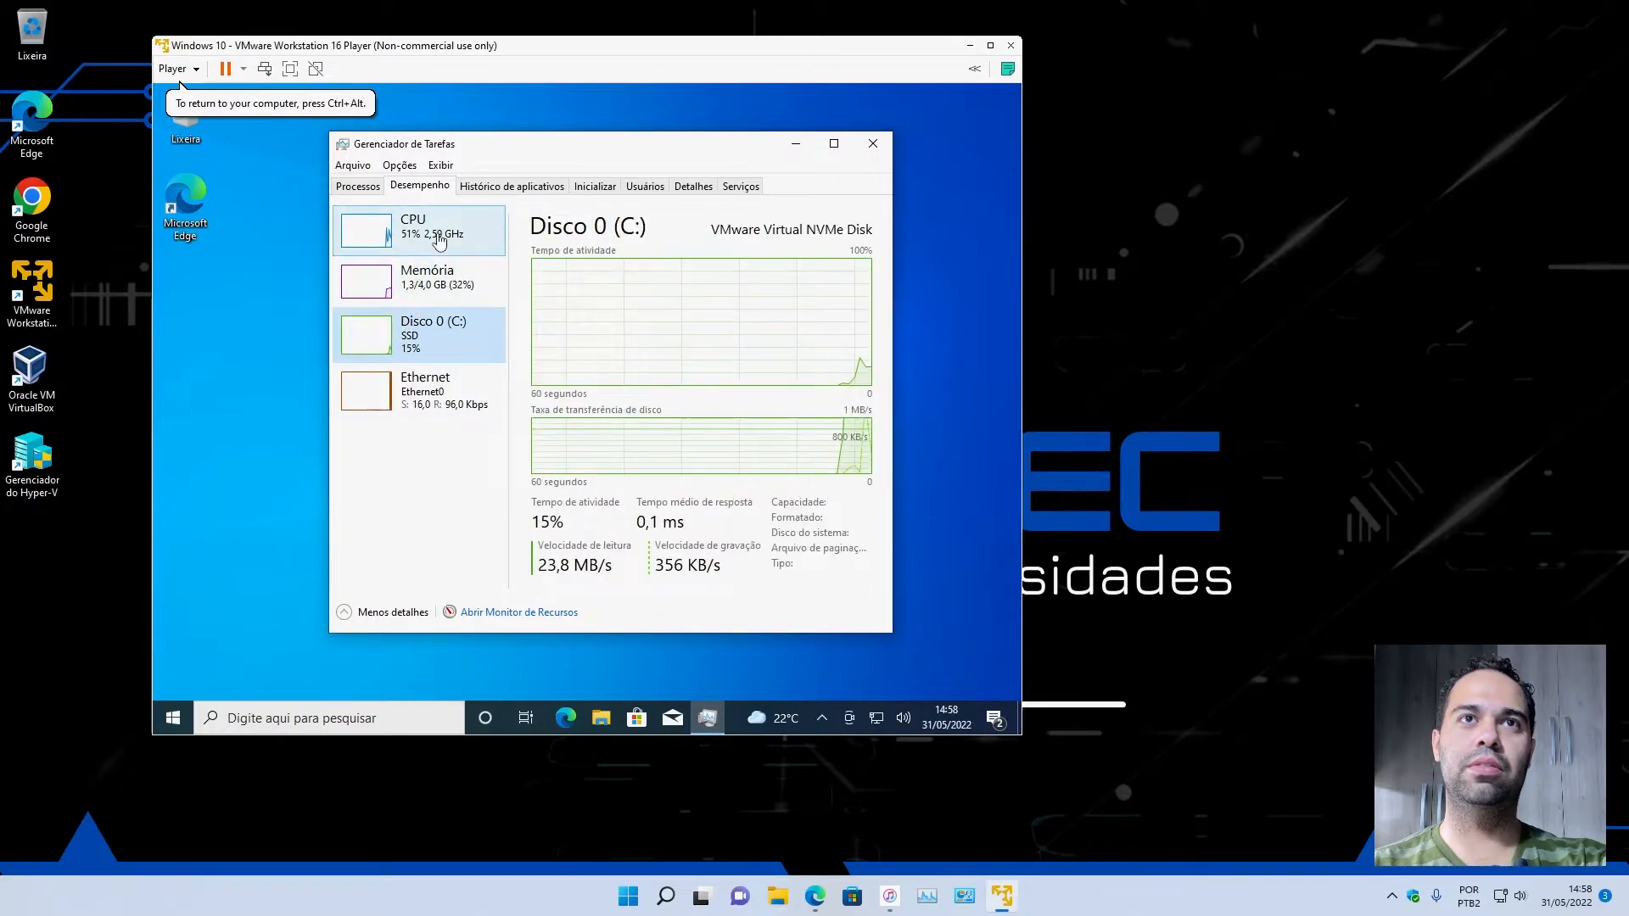
left_click(420, 229)
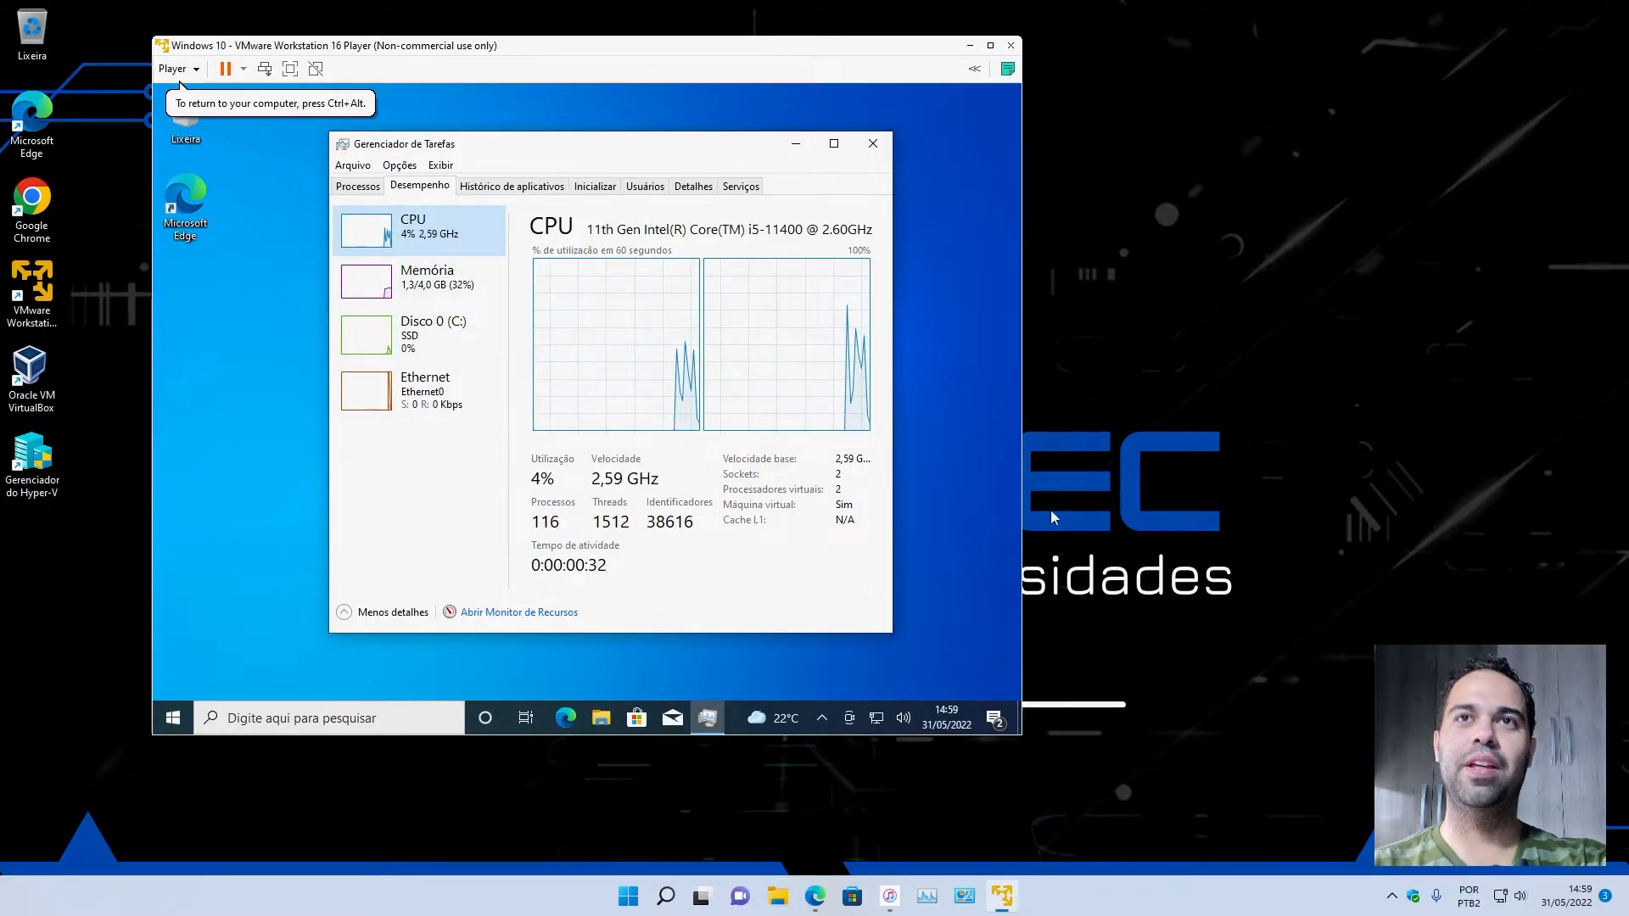
right_click(1161, 249)
left_click(1185, 324)
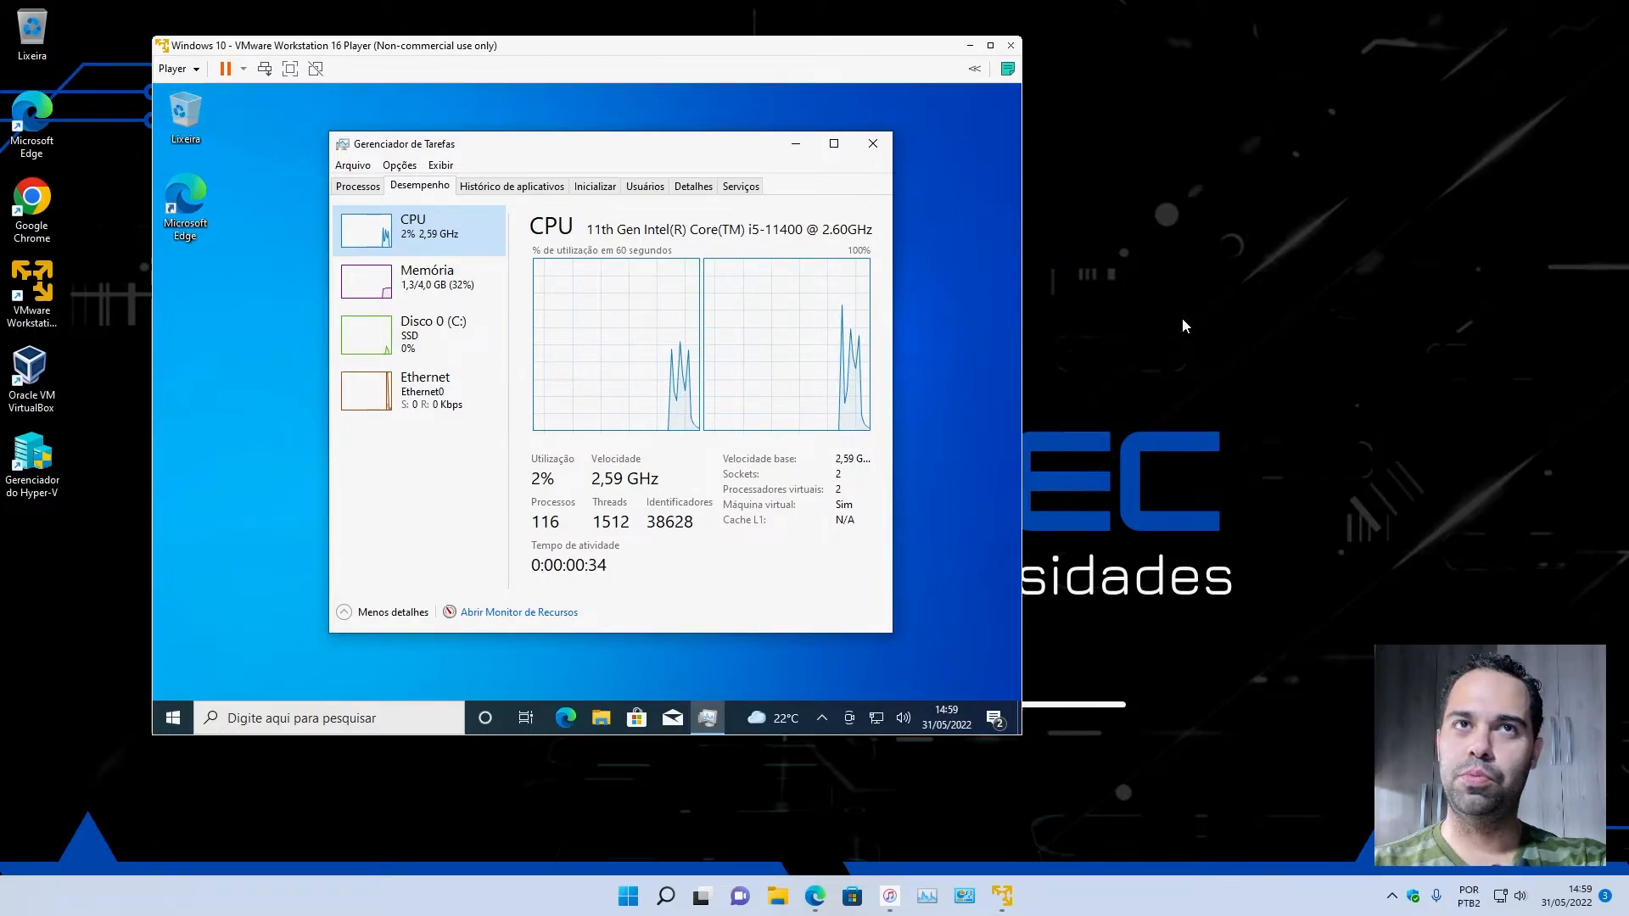